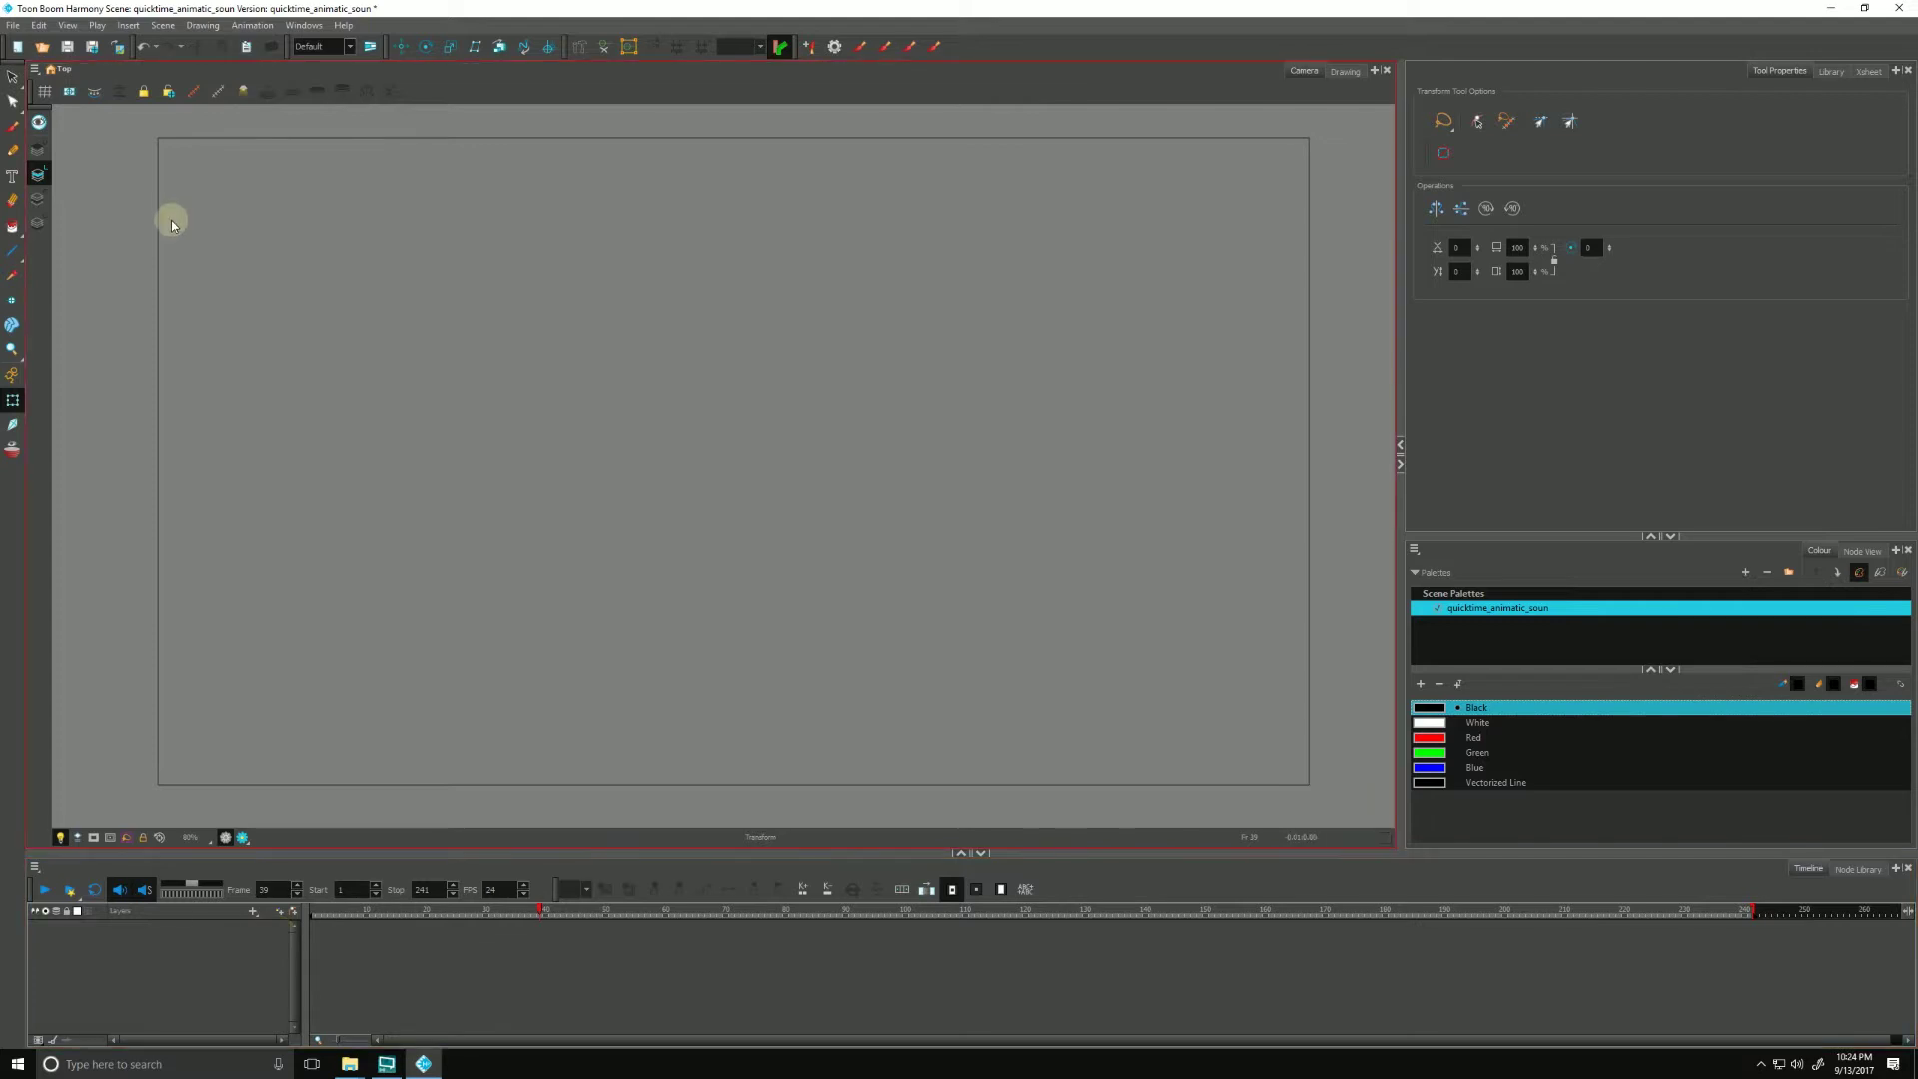
Step: Import the color_puddles_quicktime movie as a single new layer, keeping the original bitmap with Fit alignment and Premultiplied with White transparency
{"action": "left_click", "coordinate": [13, 26]}
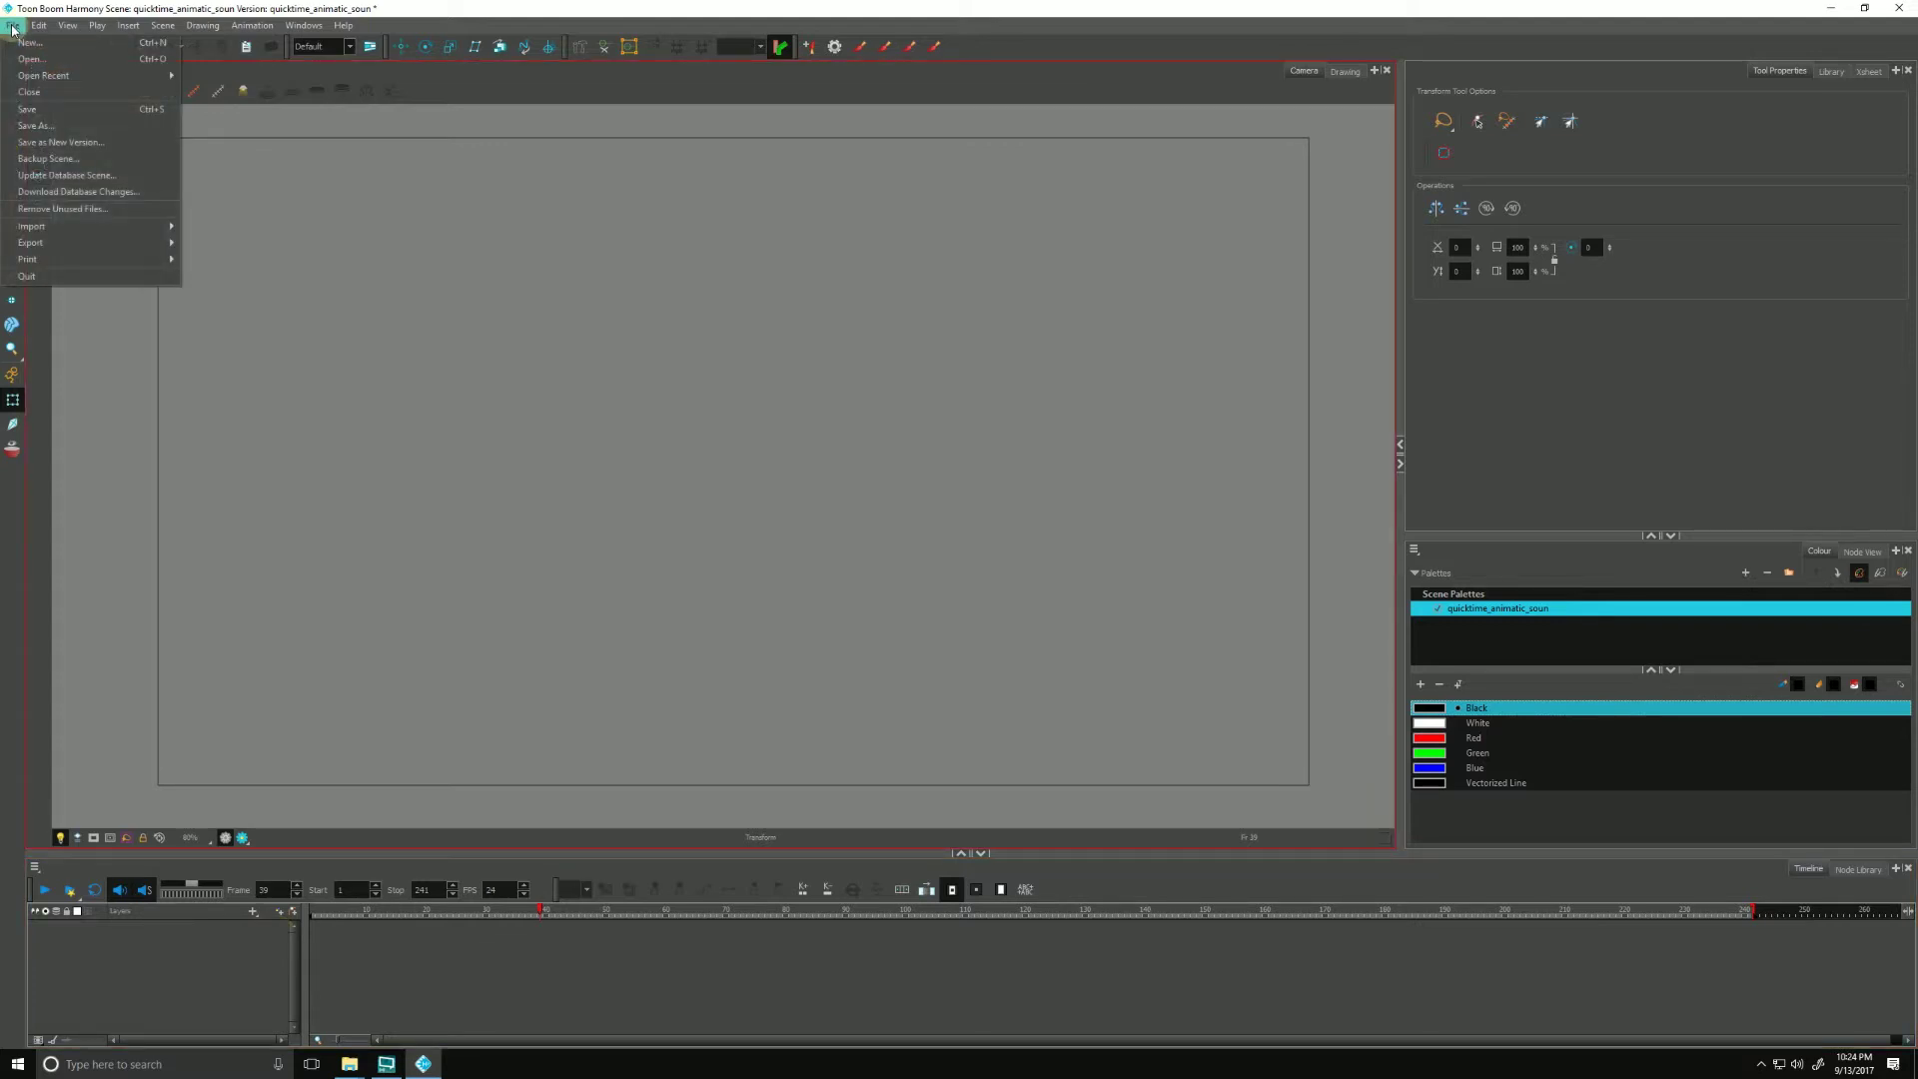
{"action": "mouse_move", "coordinate": [40, 227]}
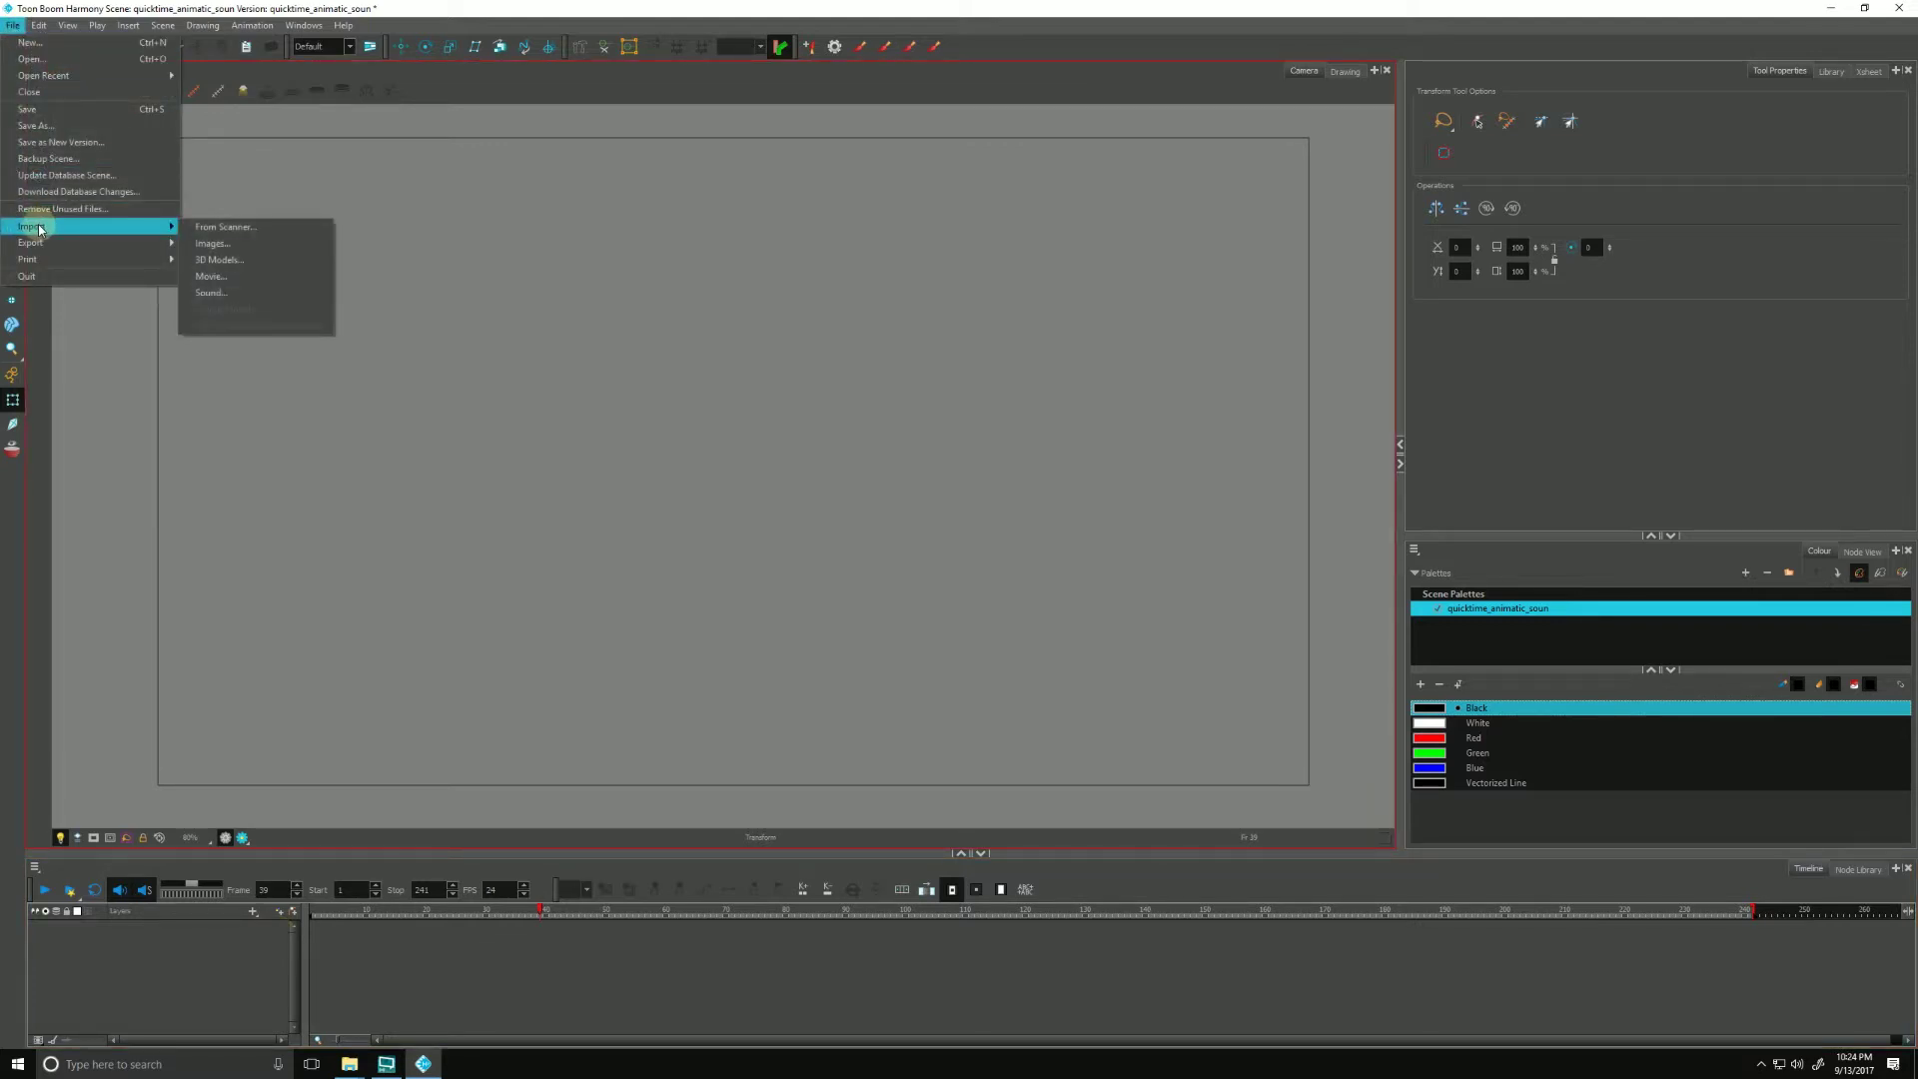
{"action": "left_click", "coordinate": [213, 277]}
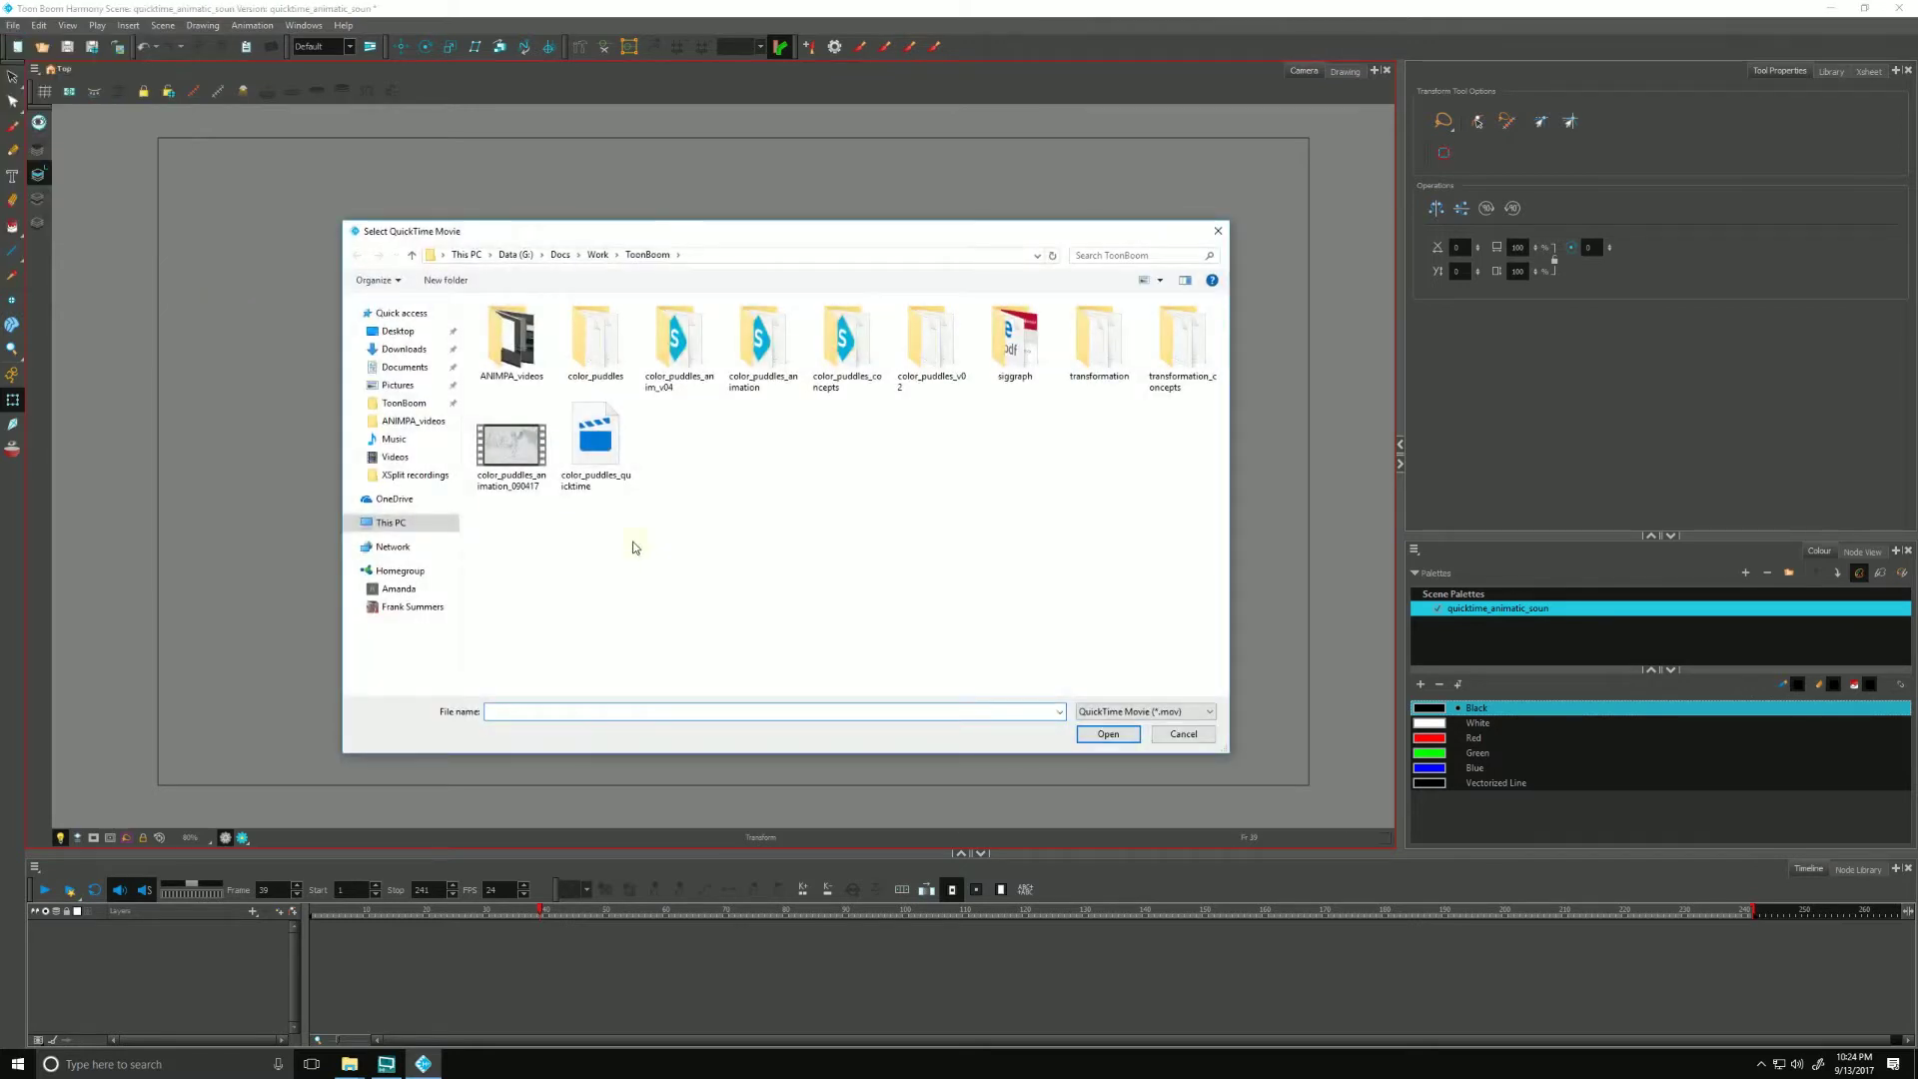
{"action": "double_click", "coordinate": [600, 446]}
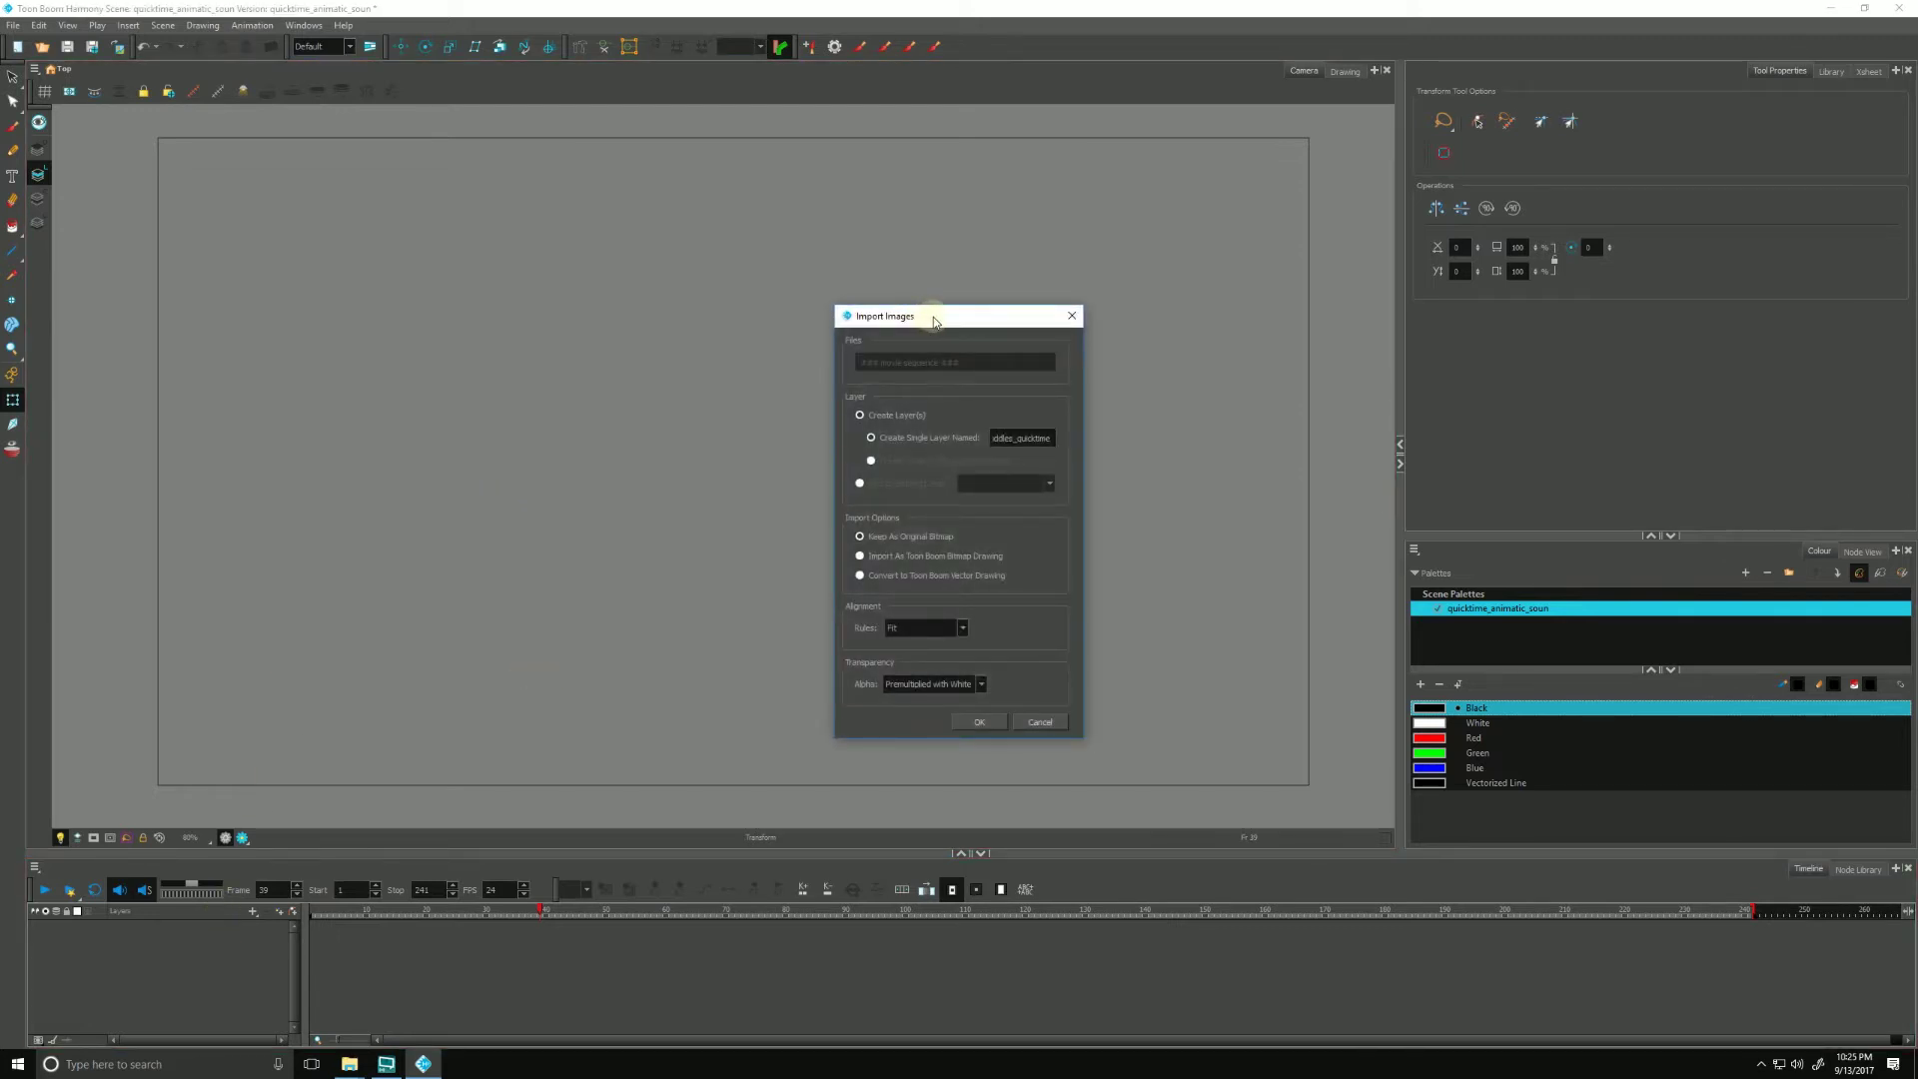
{"action": "left_click_drag", "start_coordinate": [933, 315], "coordinate": [890, 257]}
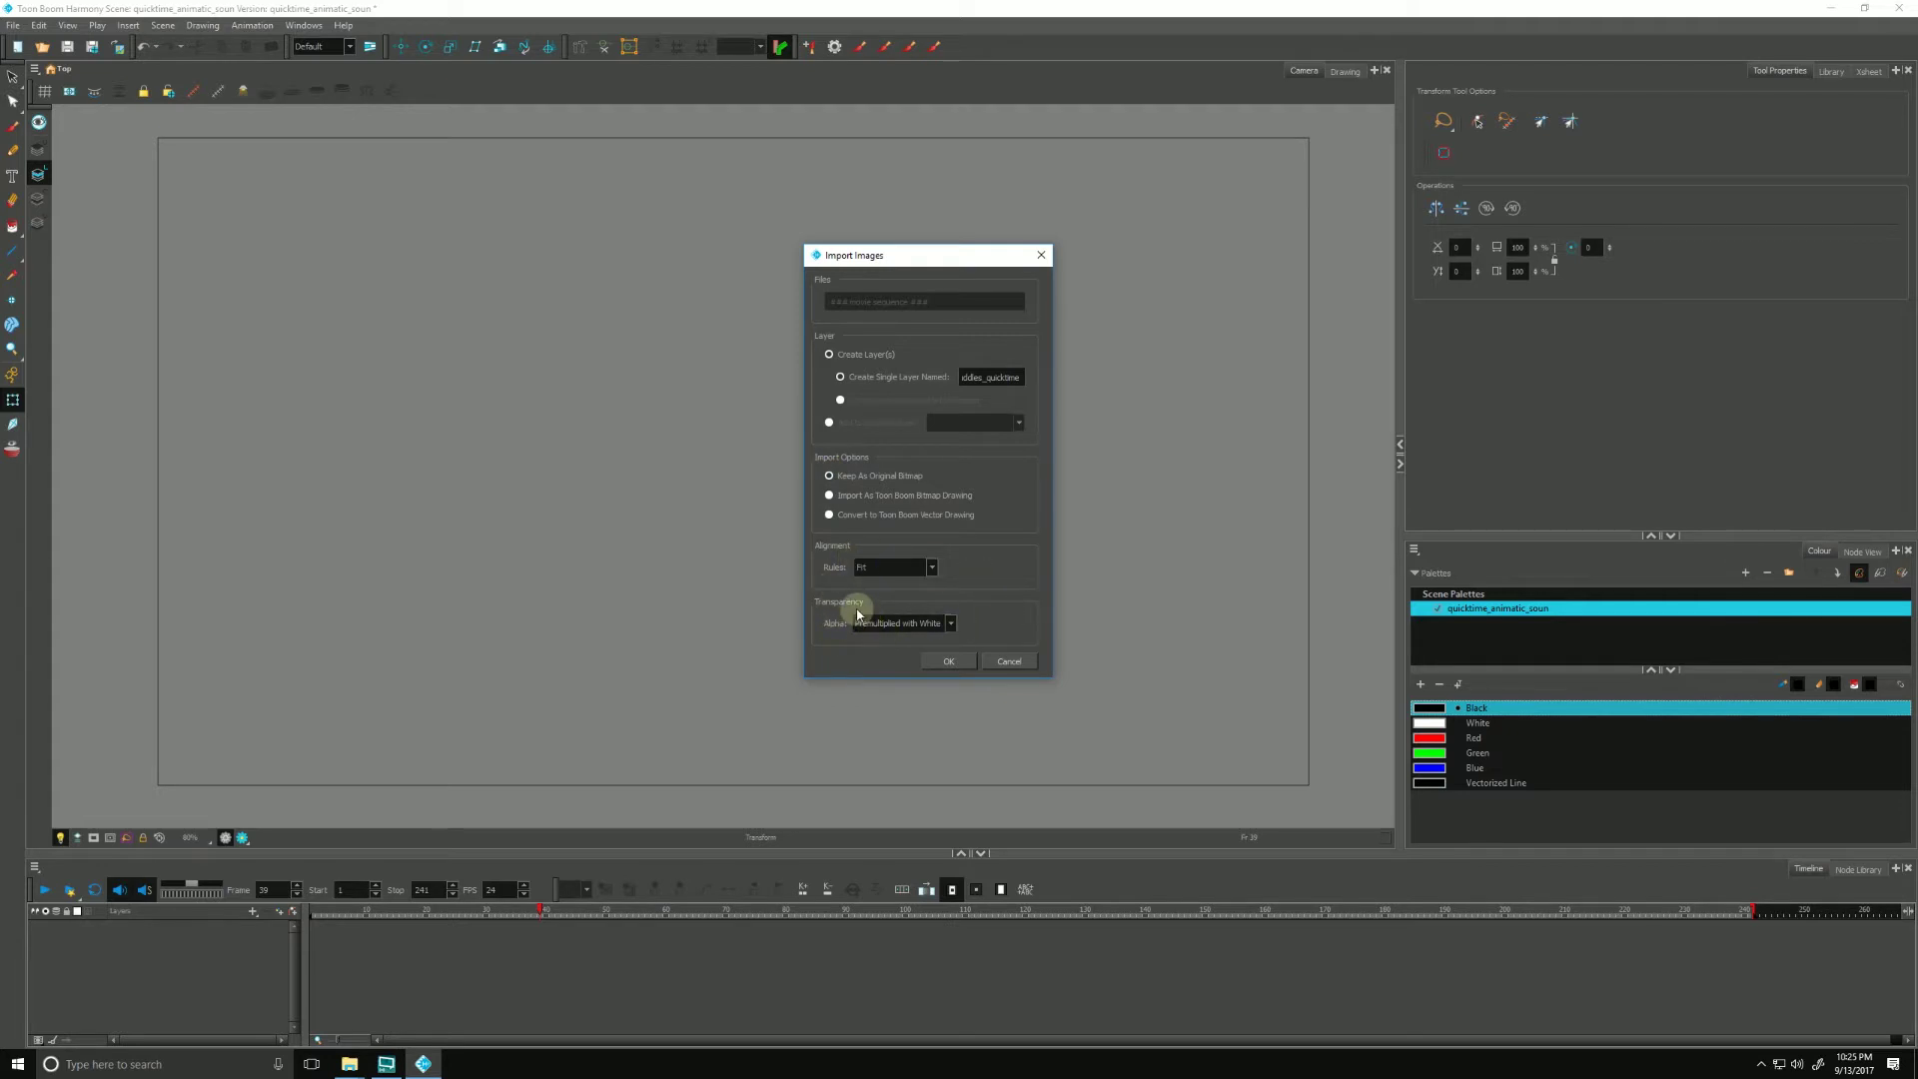
{"action": "left_click", "coordinate": [951, 659]}
Step: Play the imported movie from the beginning of the timeline, and stop playback after a few seconds
{"action": "left_click", "coordinate": [567, 921]}
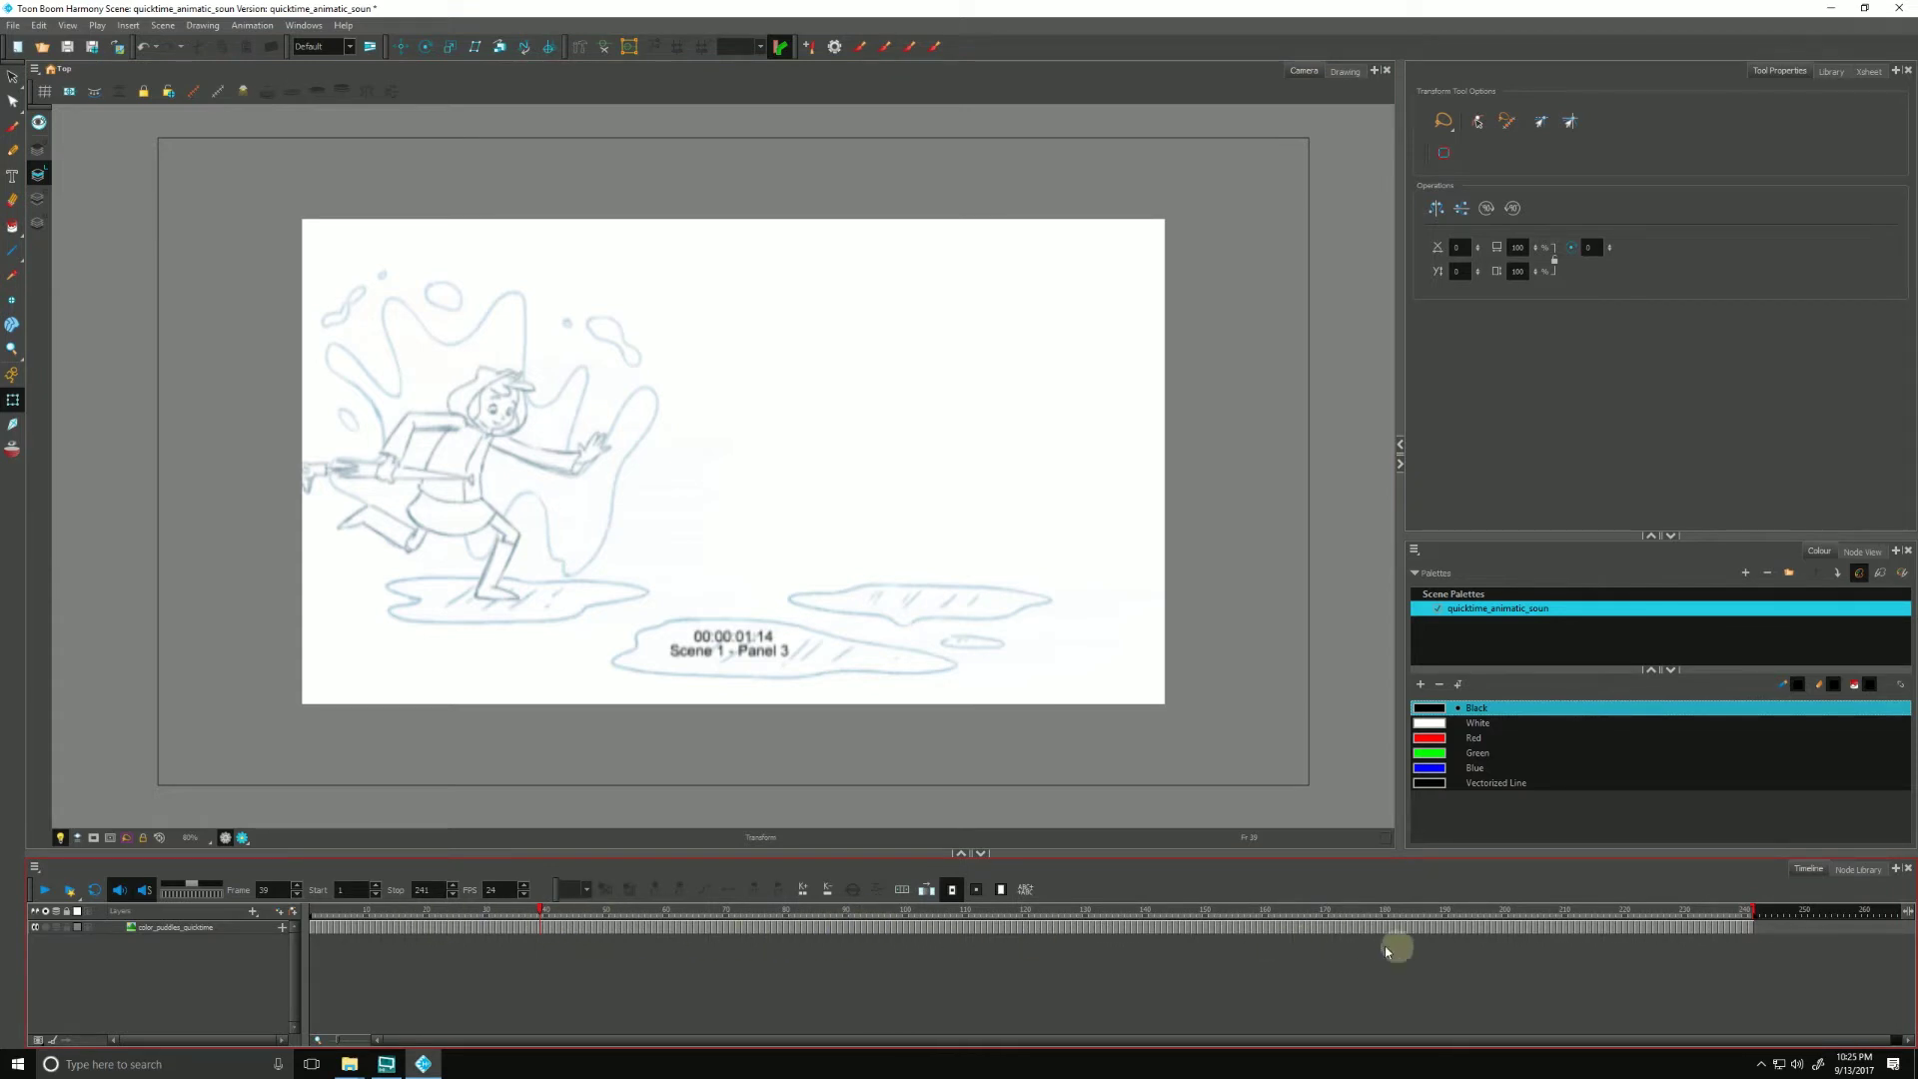
{"action": "left_click", "coordinate": [319, 912]}
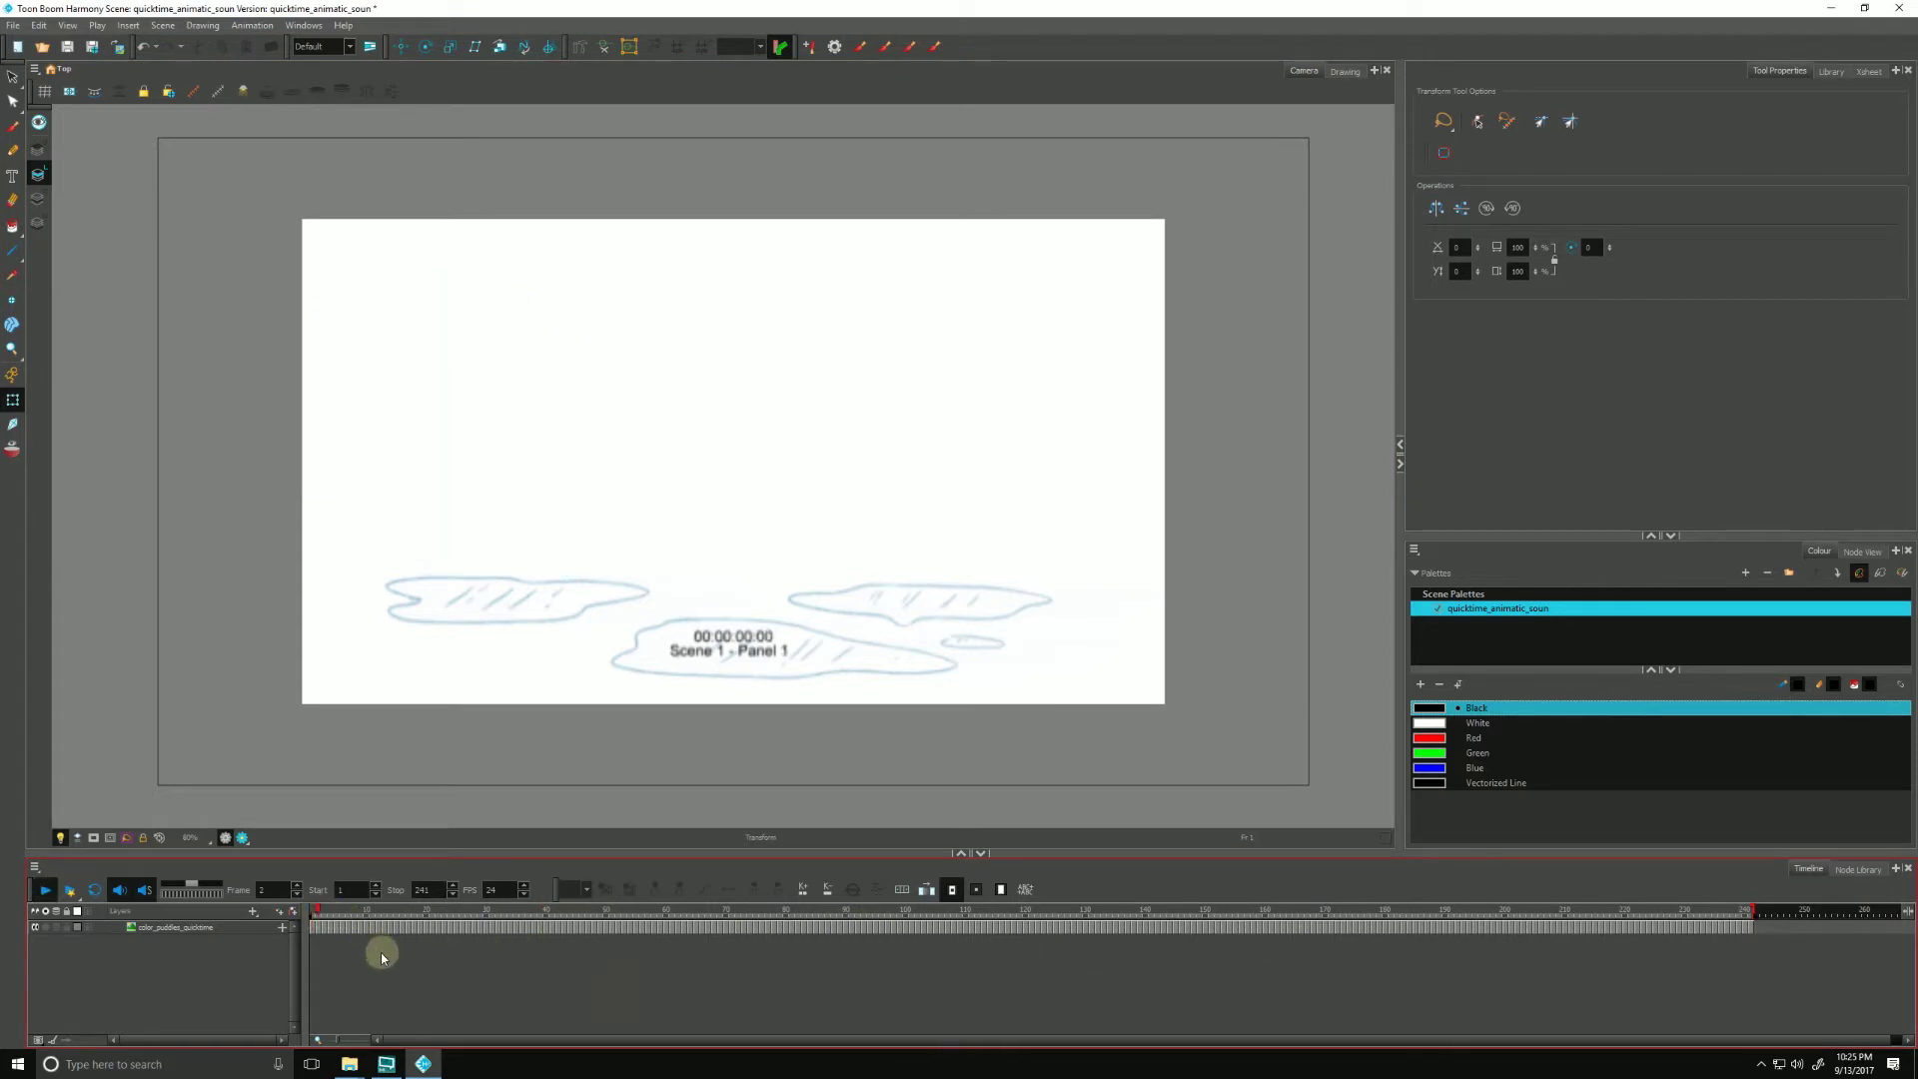
{"action": "key", "text": "Return"}
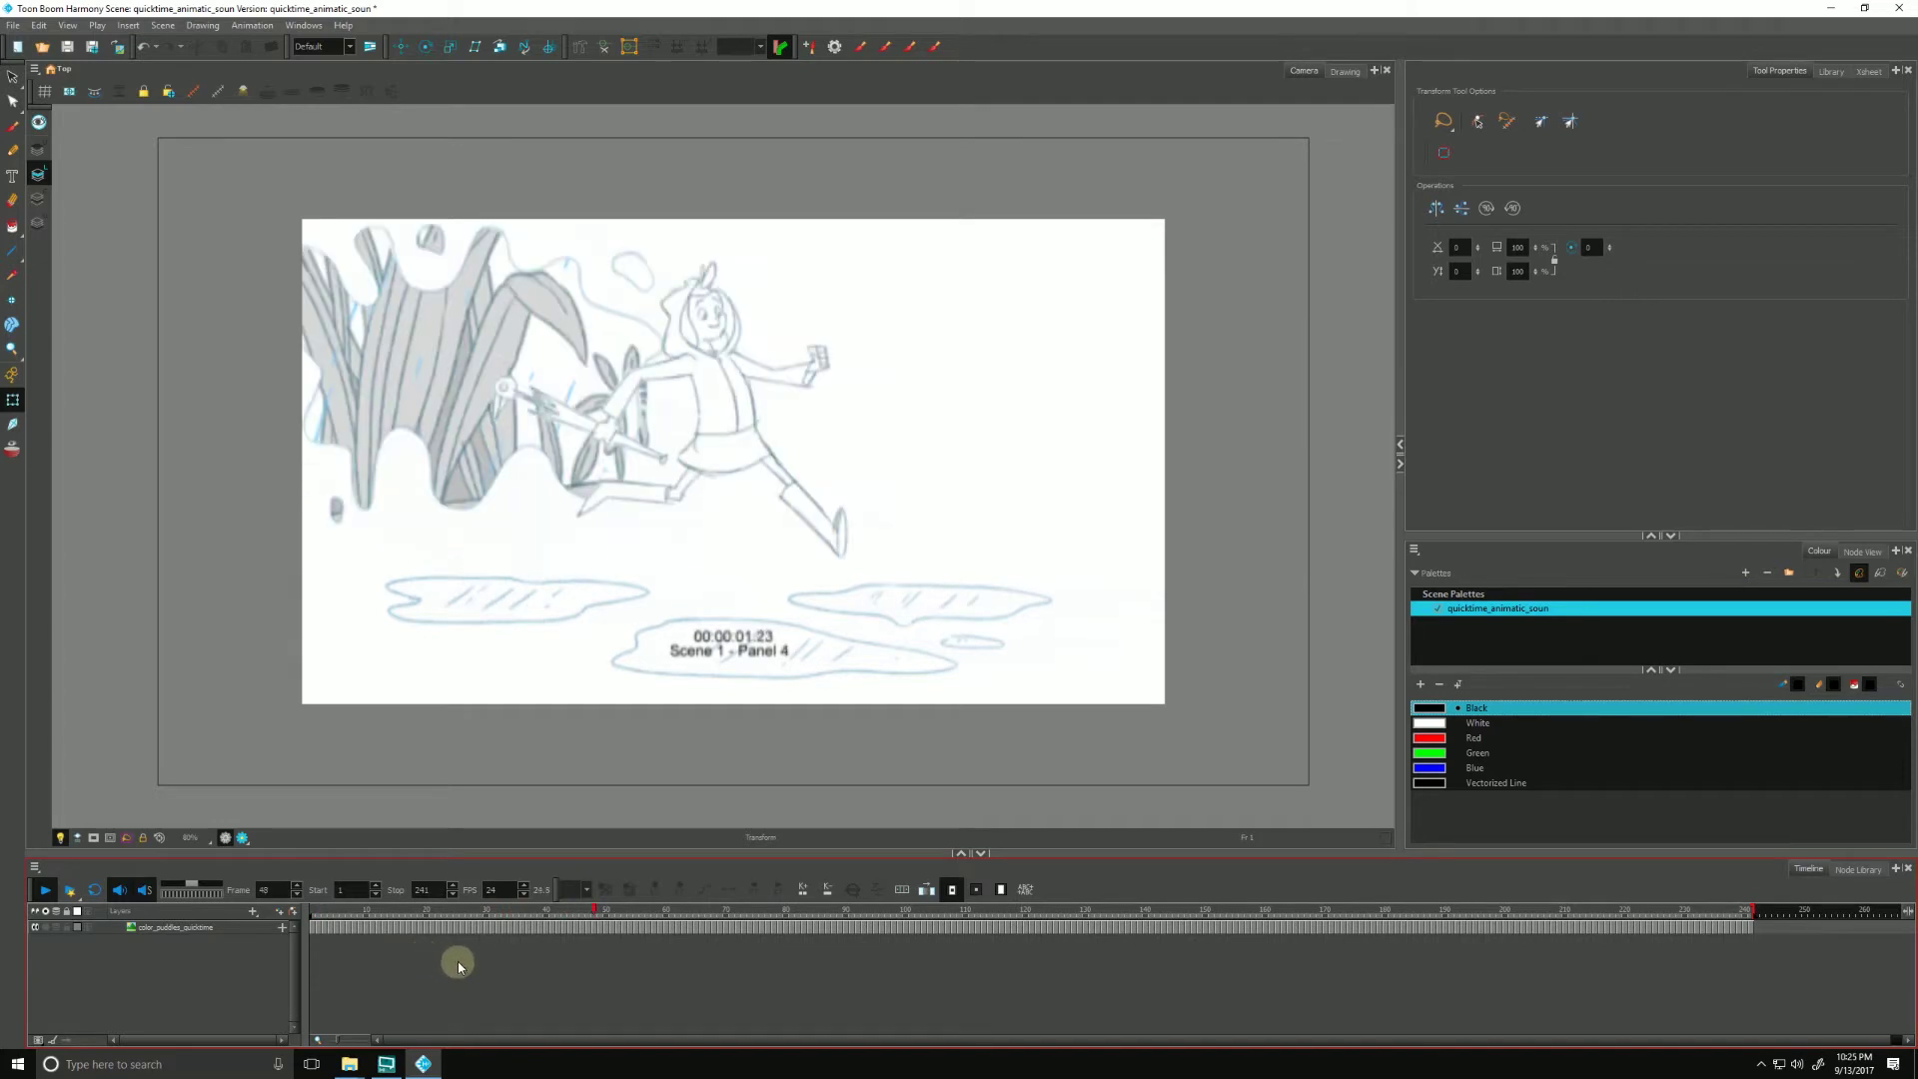
{"action": "key", "text": "Return"}
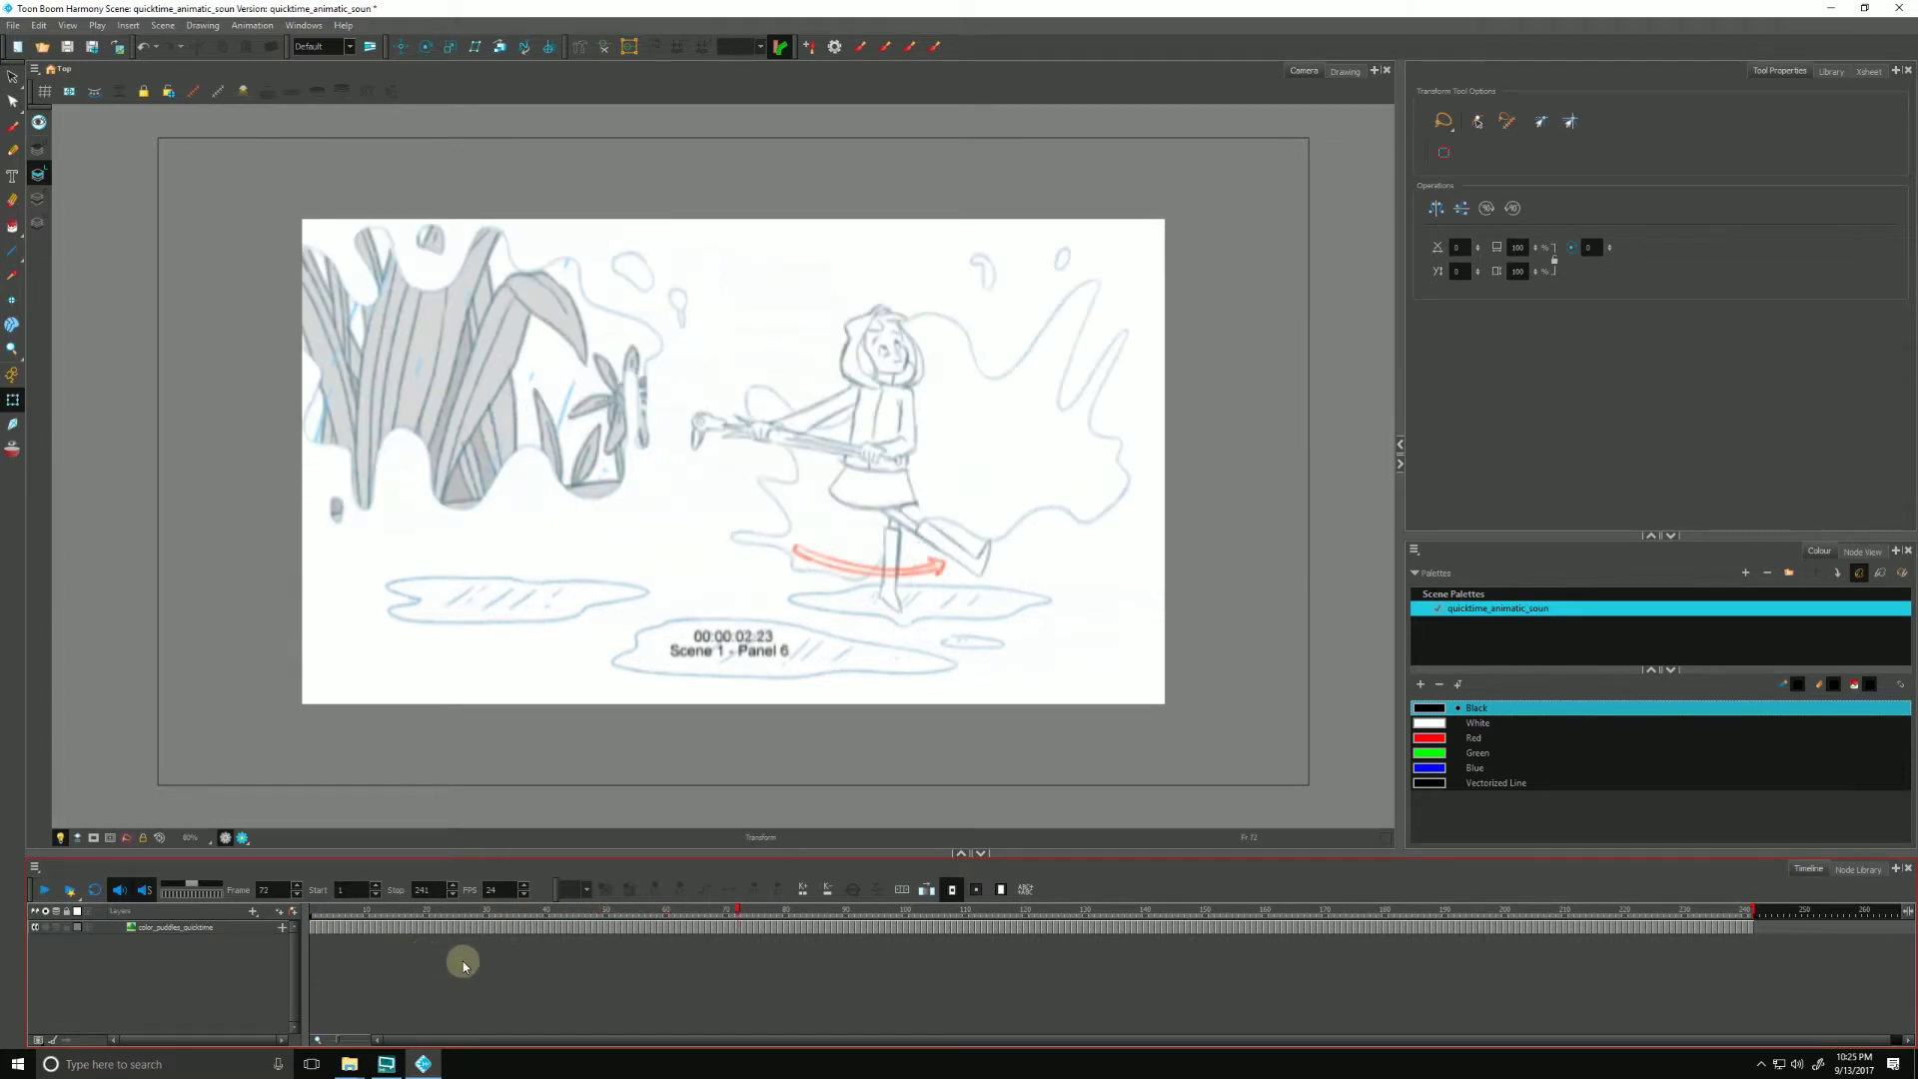
Step: Scale up the color_puddles_quicktime movie layer and centre it so it nearly fills the camera frame
{"action": "left_click", "coordinate": [176, 927]}
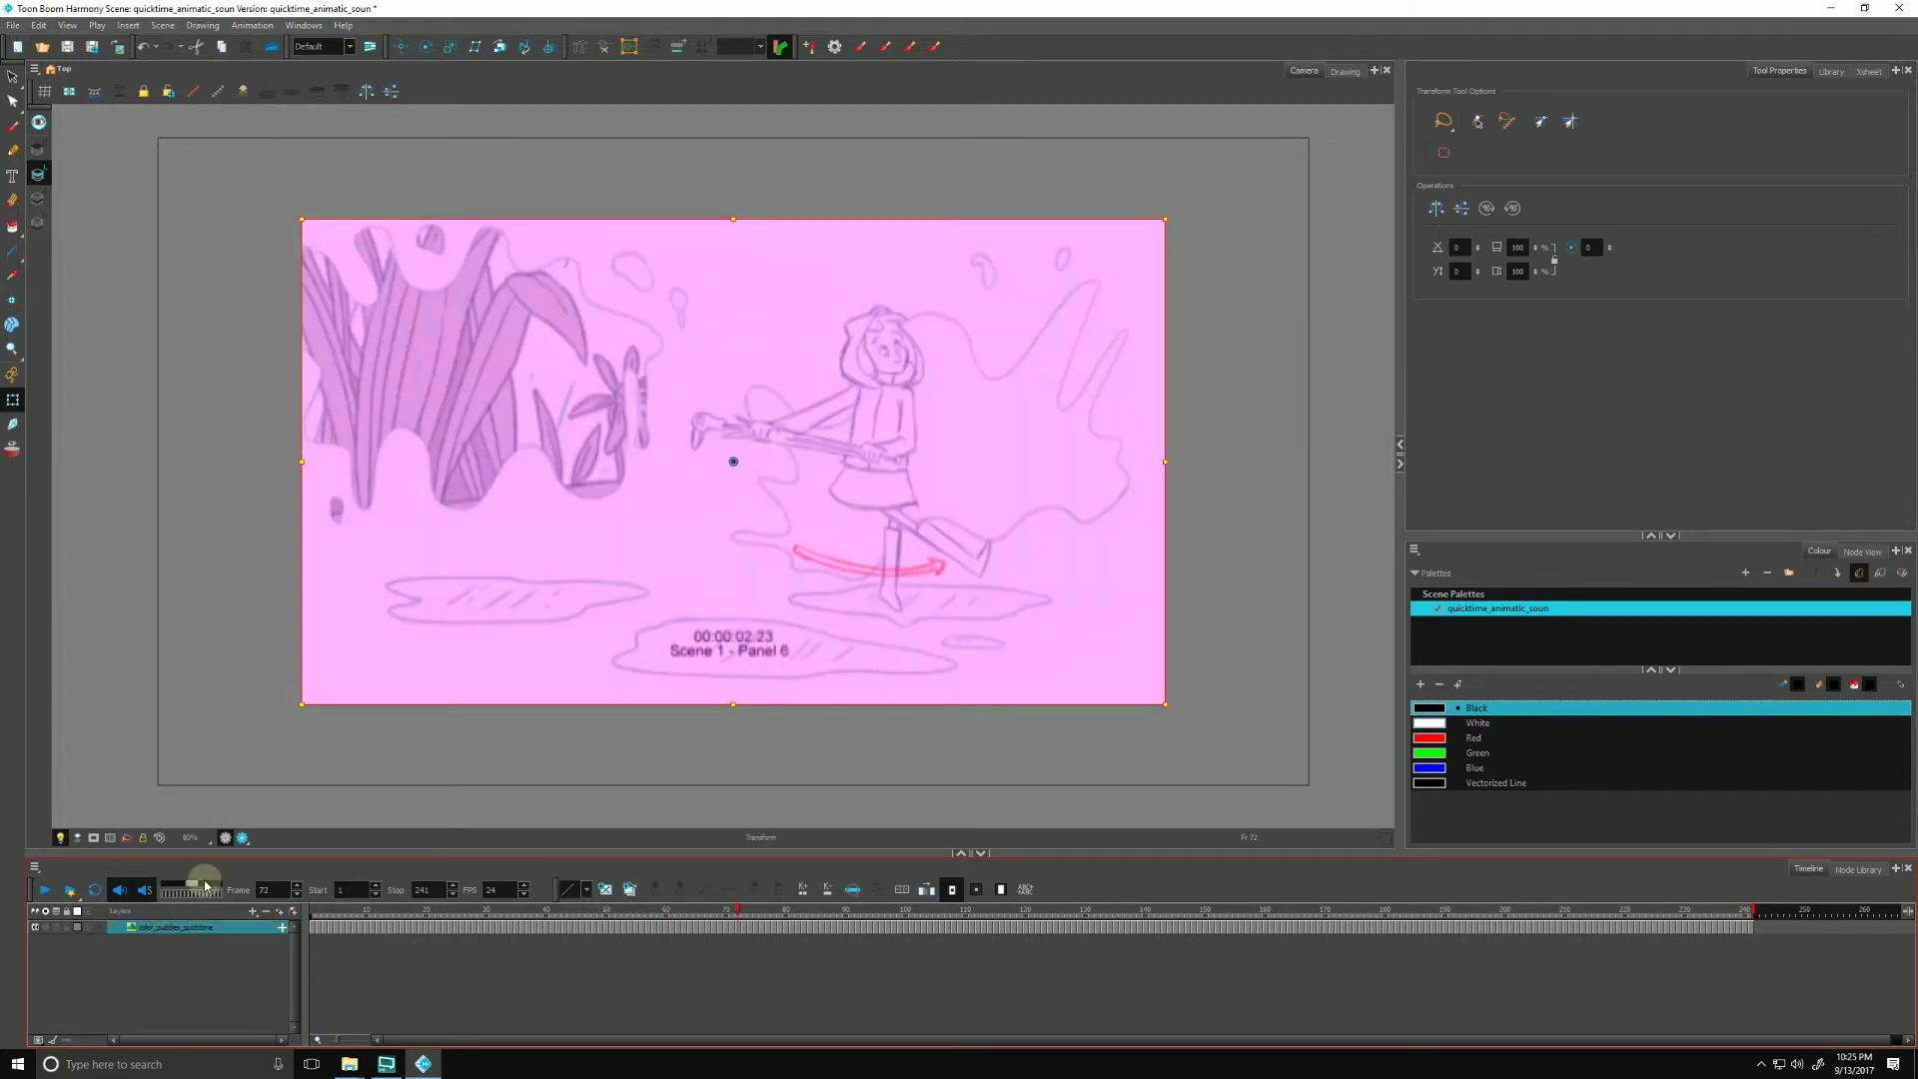
{"action": "left_click_drag", "start_coordinate": [300, 217], "coordinate": [489, 399]}
{"action": "left_click_drag", "start_coordinate": [617, 500], "coordinate": [856, 458]}
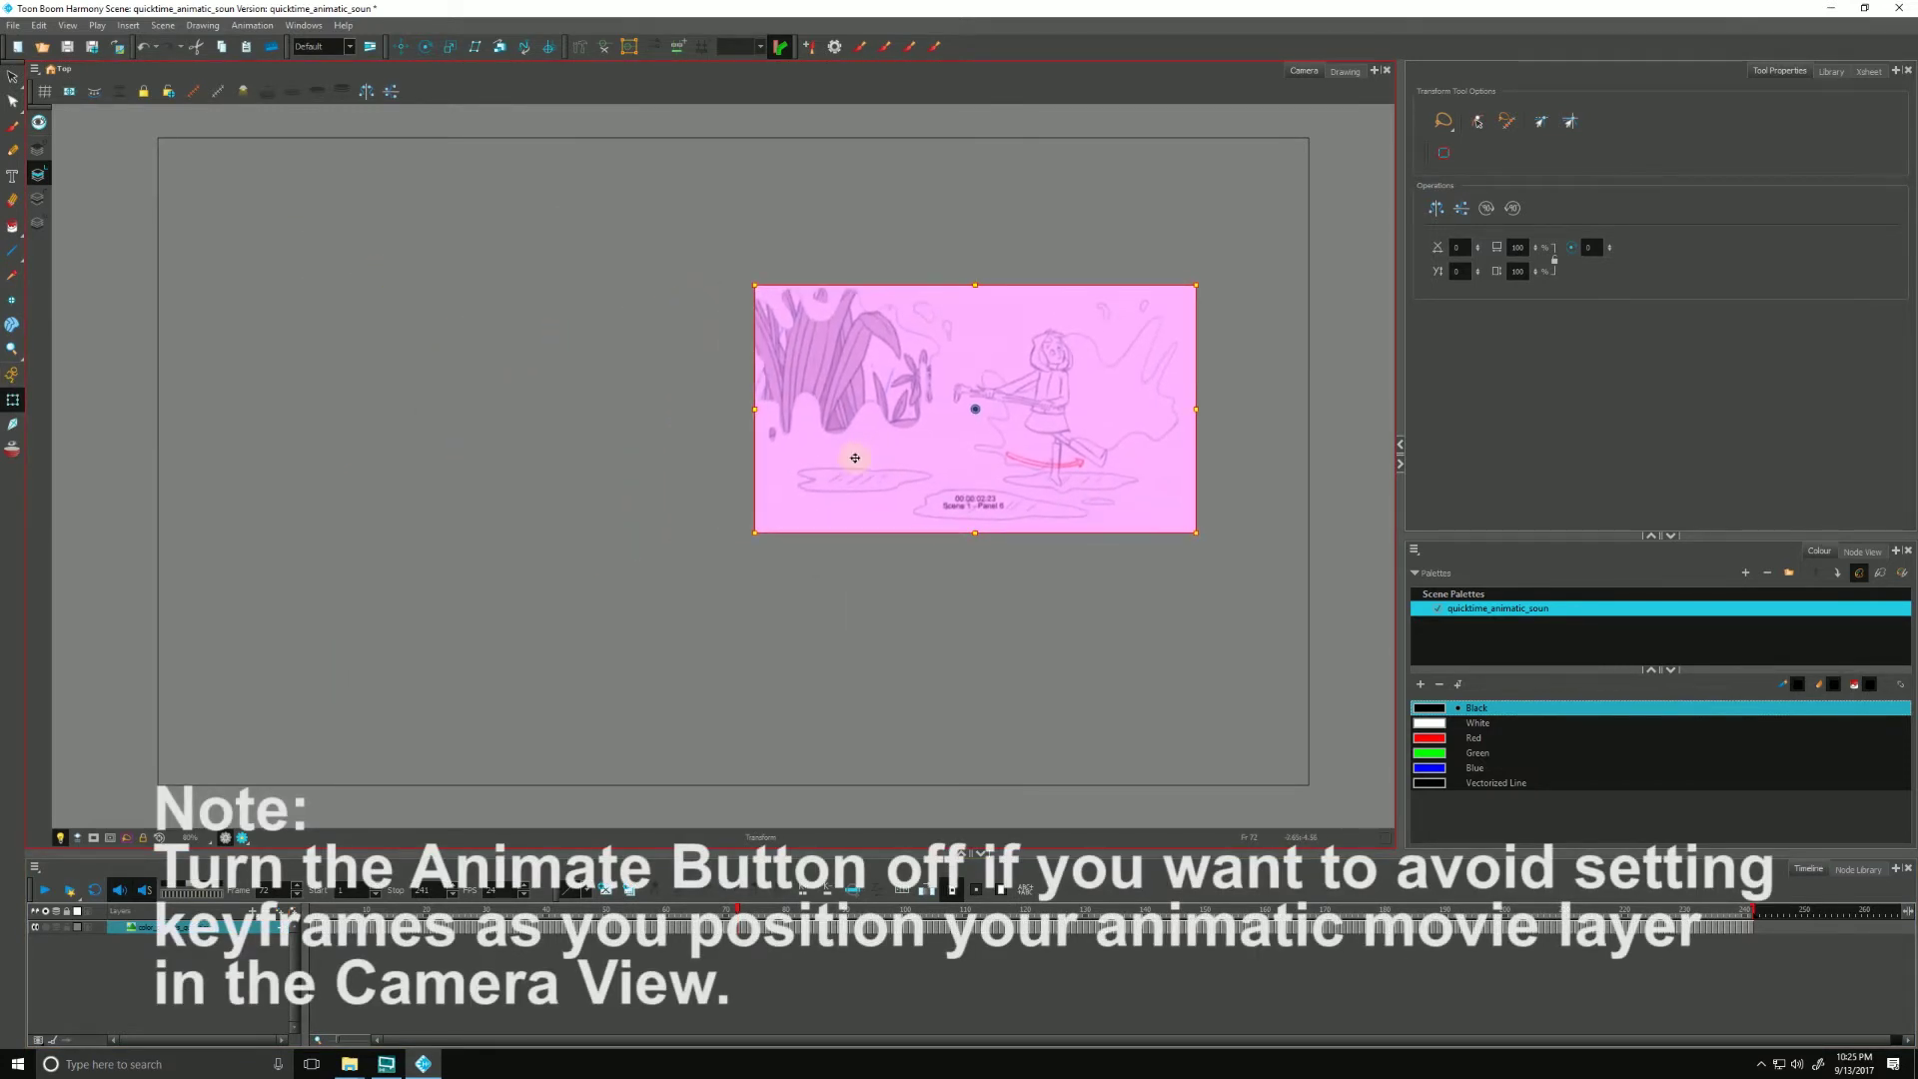
{"action": "mouse_move", "coordinate": [753, 530]}
{"action": "left_mouse_down"}
{"action": "mouse_move", "coordinate": [677, 579]}
{"action": "mouse_move", "coordinate": [1236, 565]}
{"action": "mouse_move", "coordinate": [516, 608]}
{"action": "left_mouse_up"}
{"action": "left_click_drag", "start_coordinate": [382, 283], "coordinate": [217, 185]}
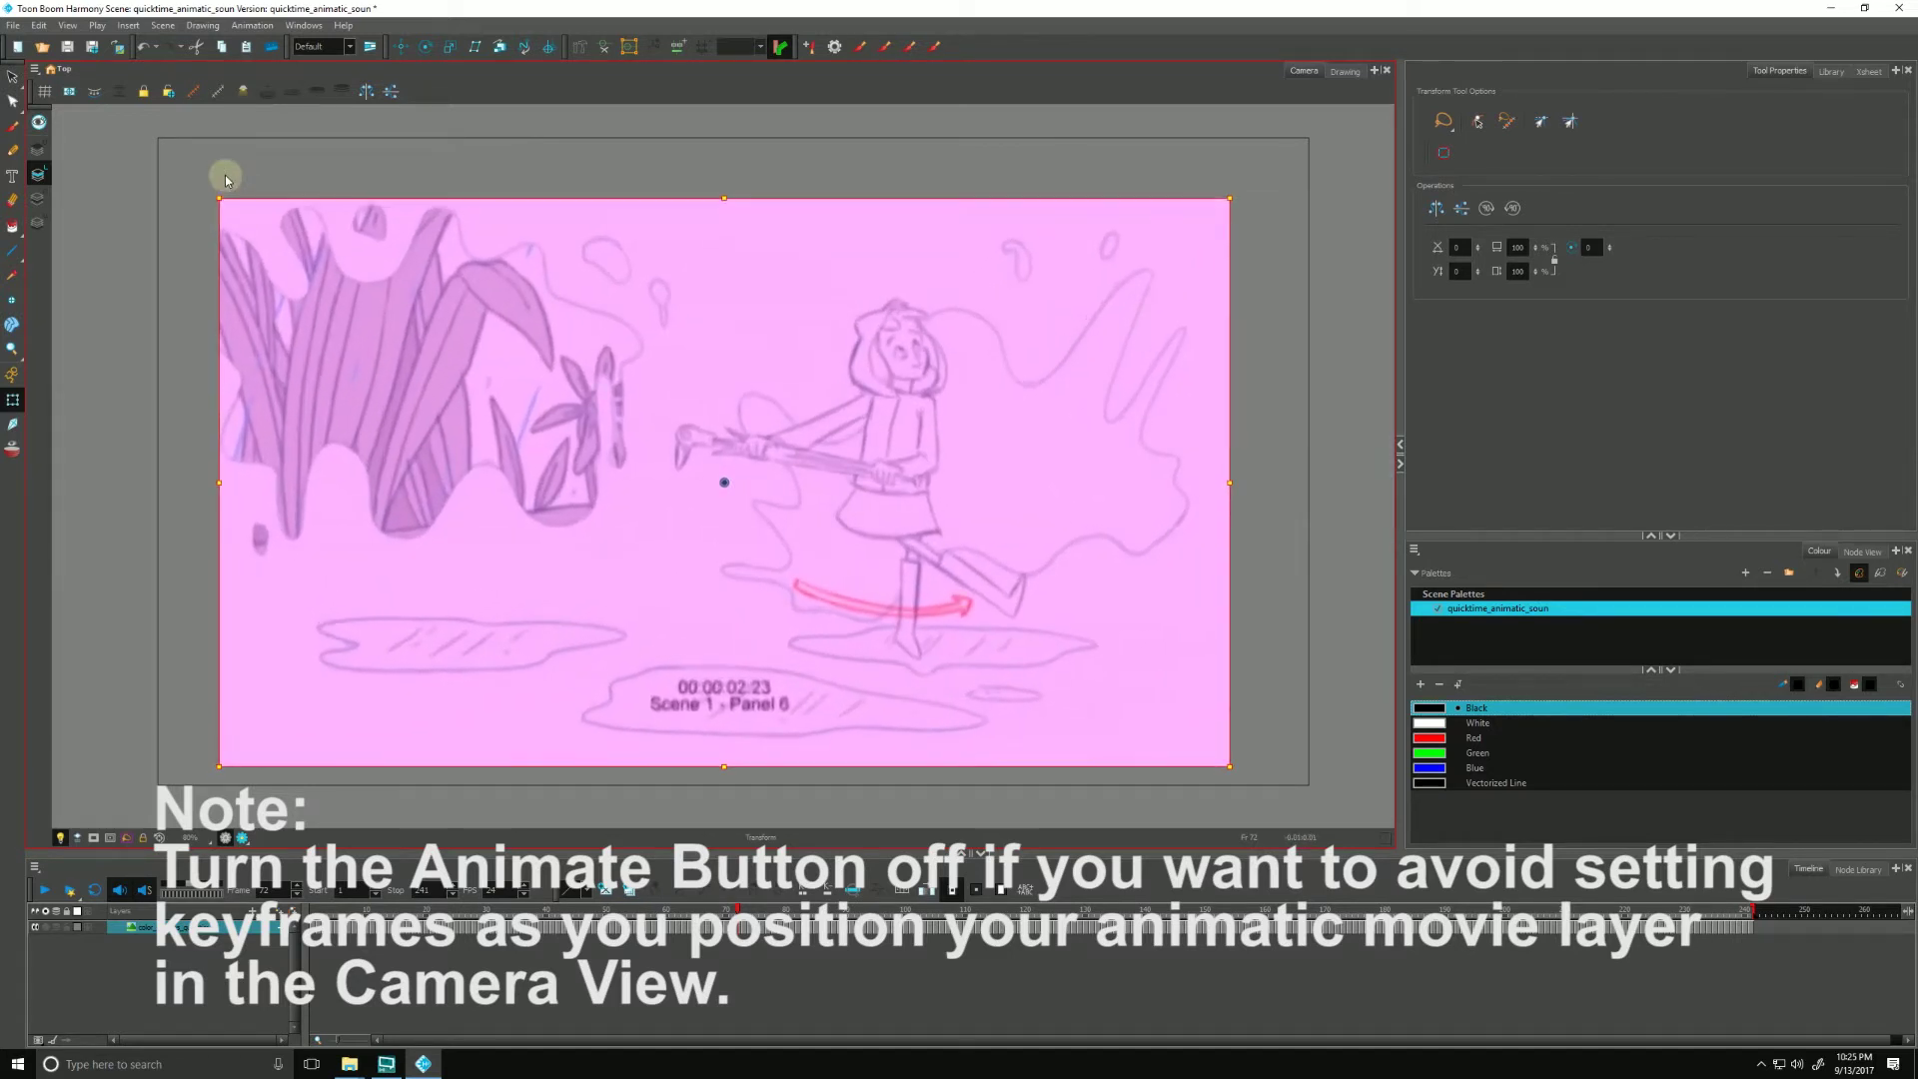
{"action": "left_click_drag", "start_coordinate": [322, 625], "coordinate": [333, 614]}
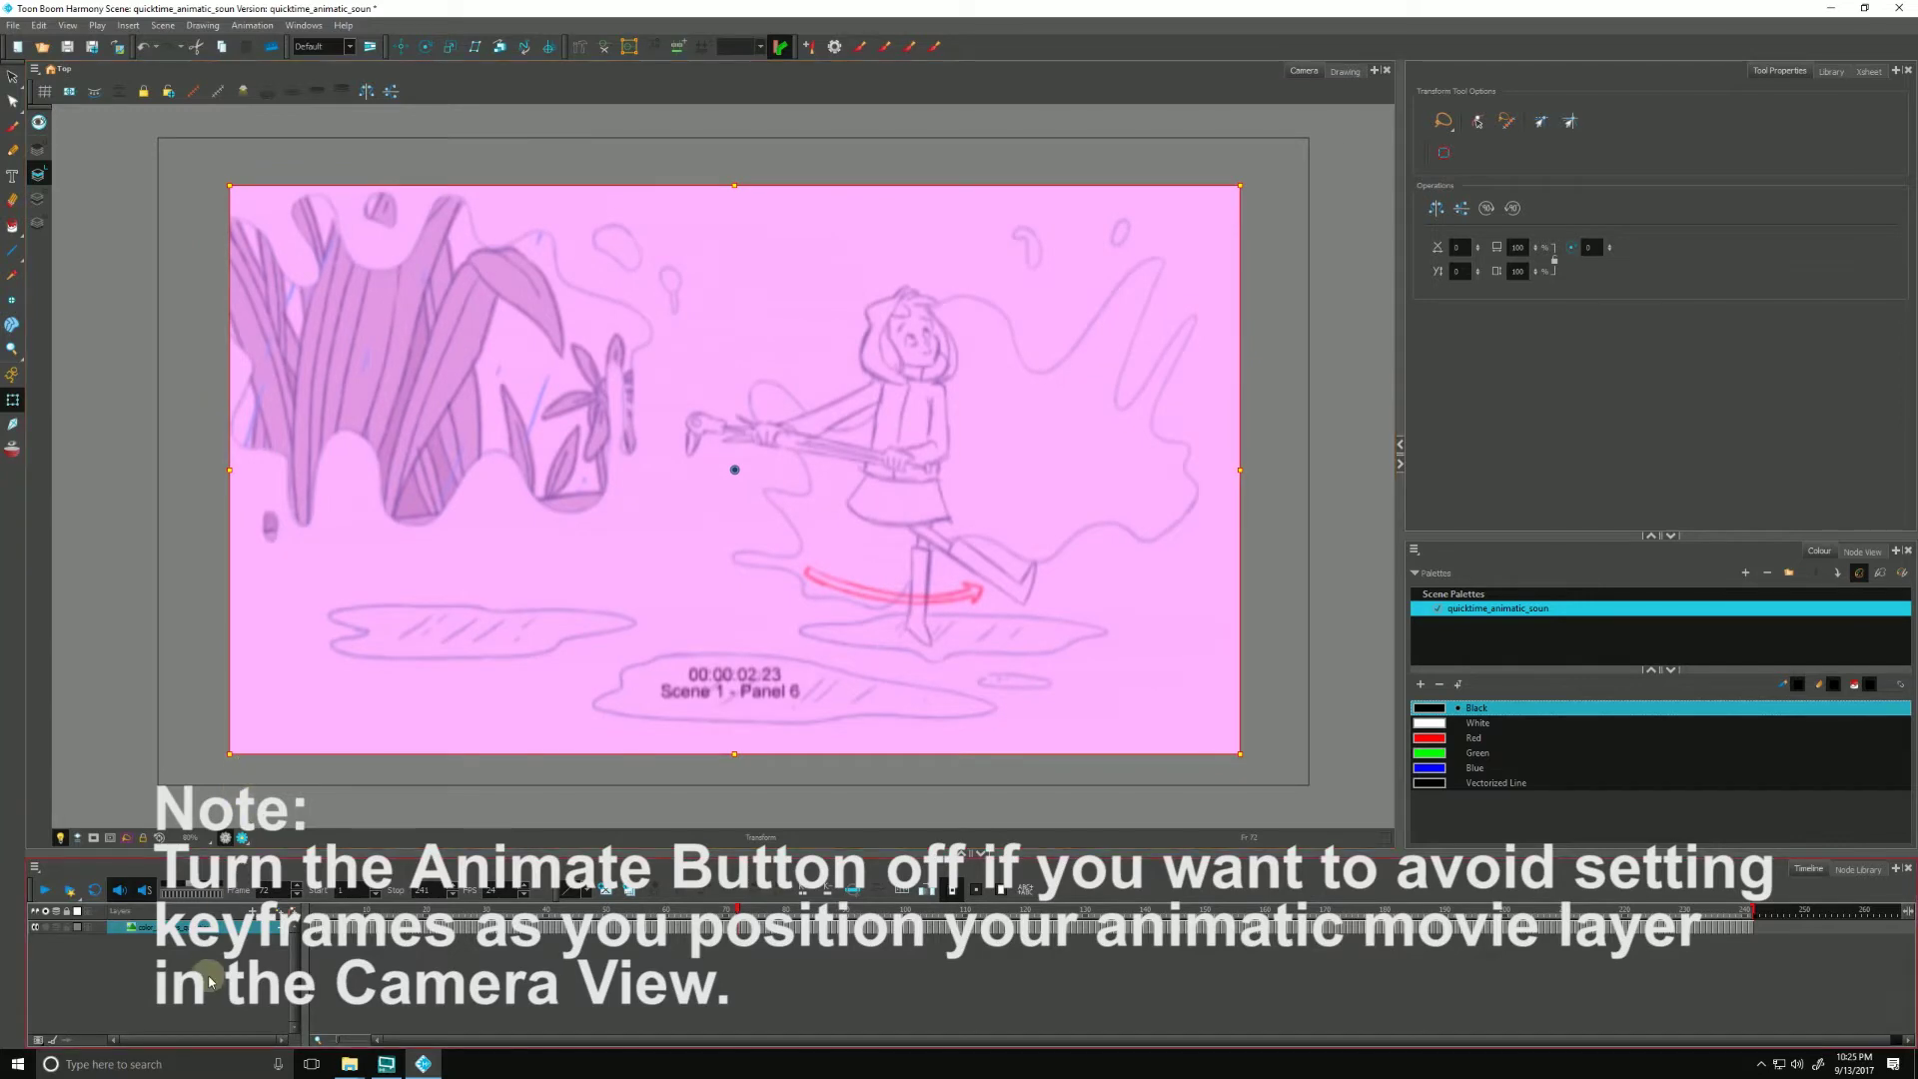
Step: Return the playhead to frame 1, deselect the movie layer and save the scene
{"action": "left_click", "coordinate": [315, 918]}
{"action": "left_click", "coordinate": [313, 911]}
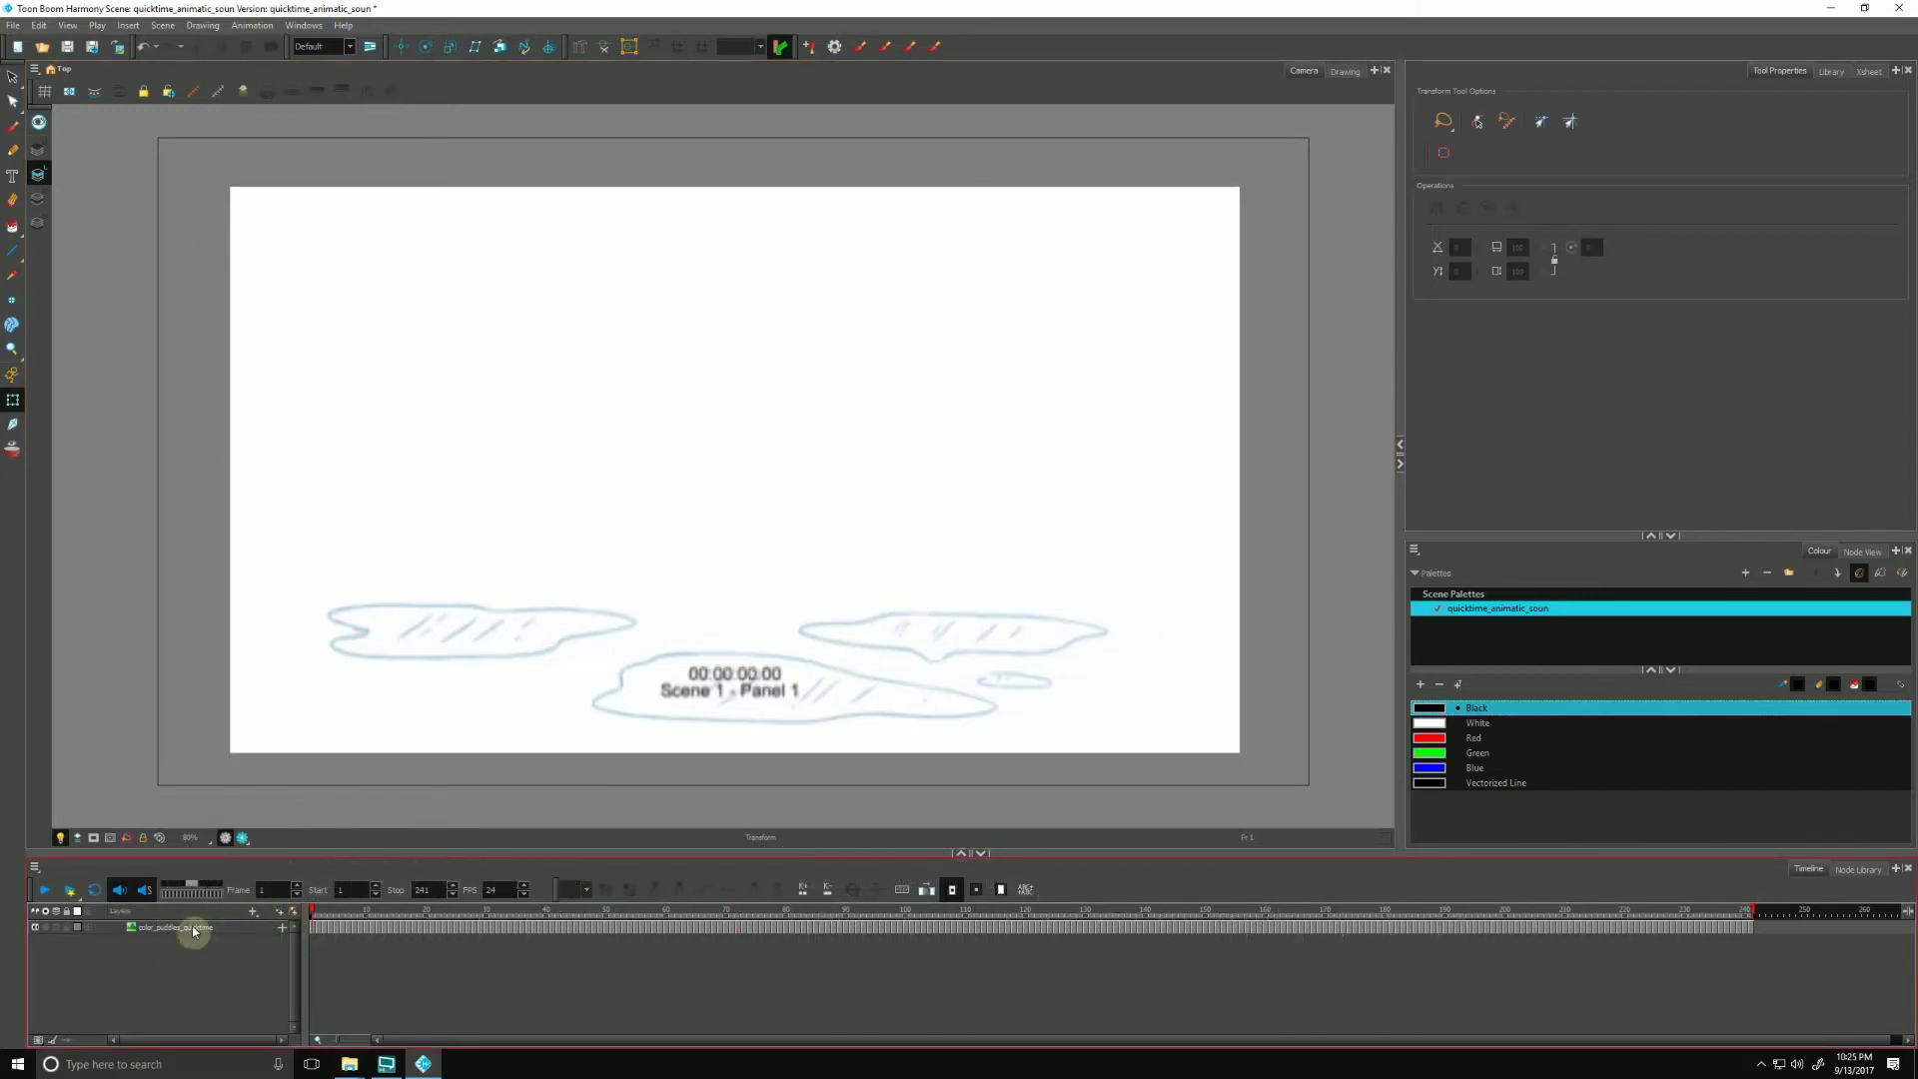
{"action": "left_click", "coordinate": [146, 696]}
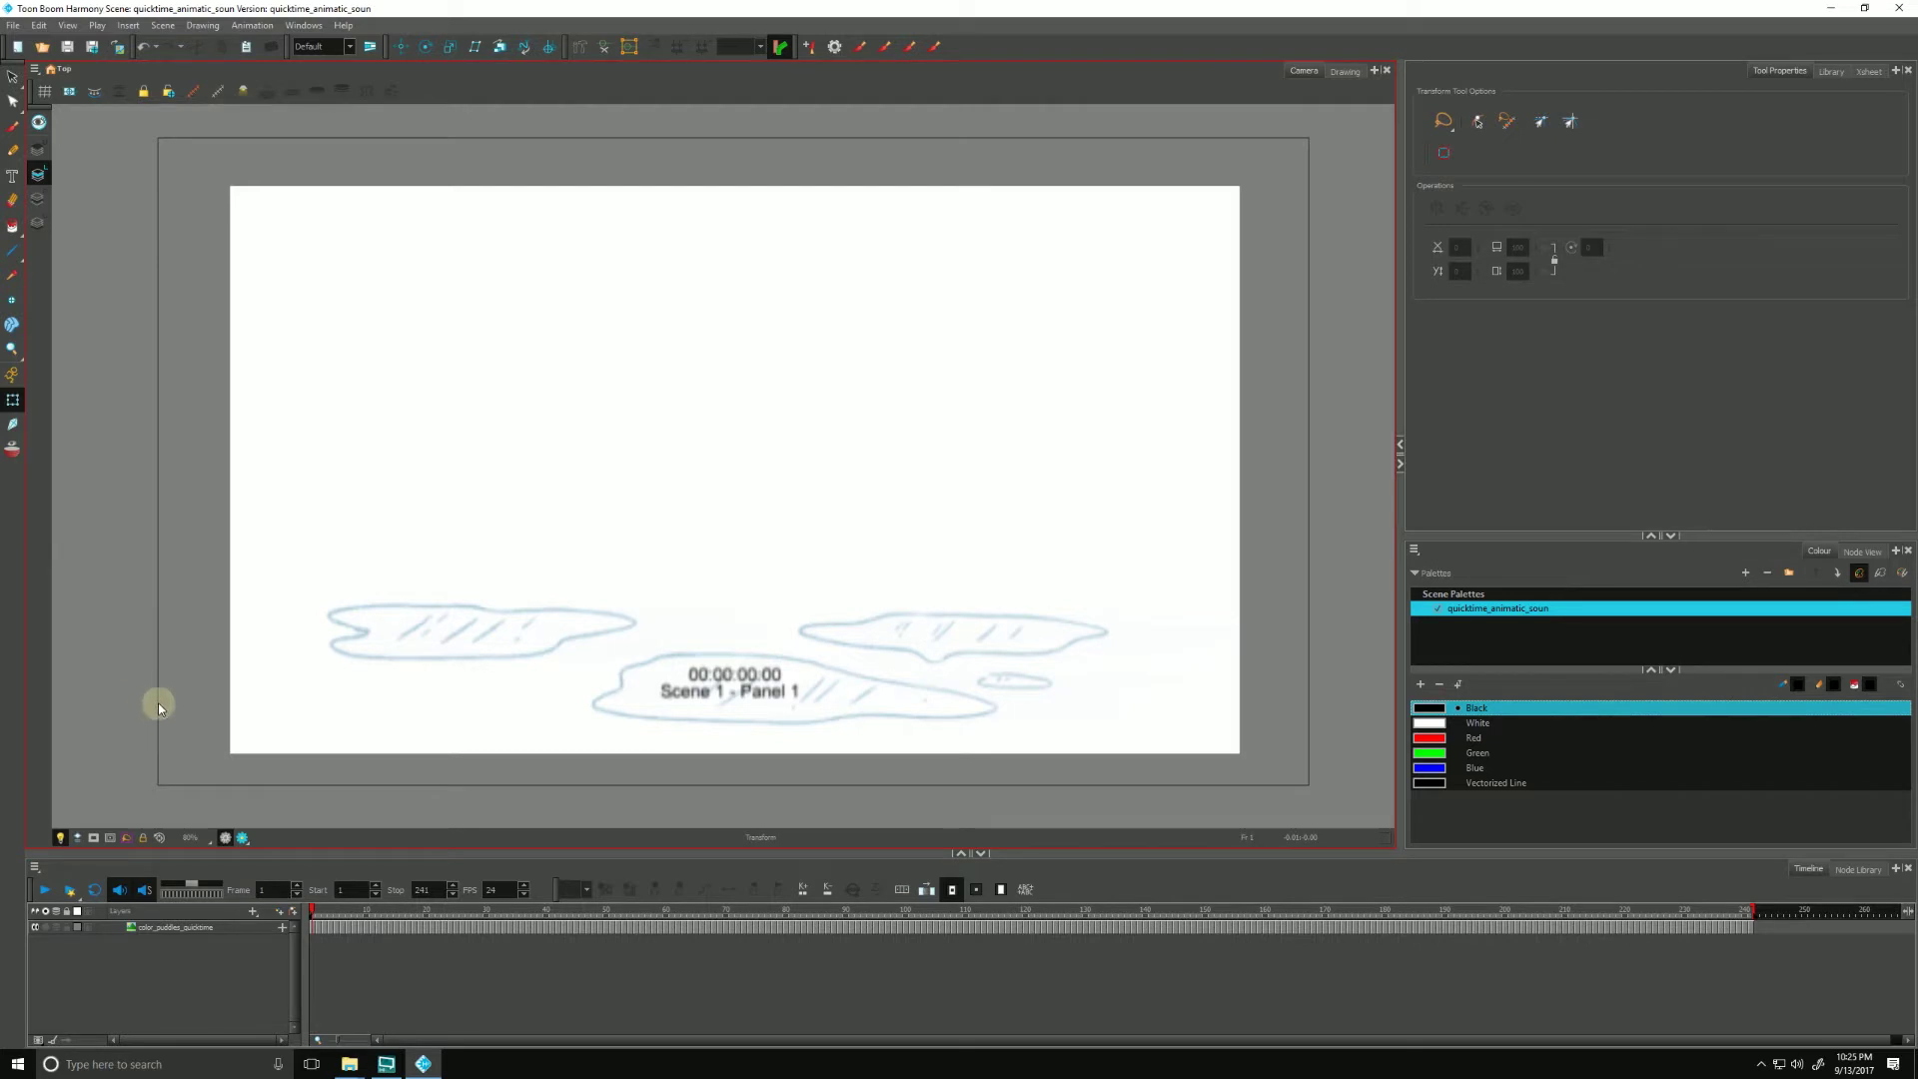
{"action": "left_click", "coordinate": [148, 873]}
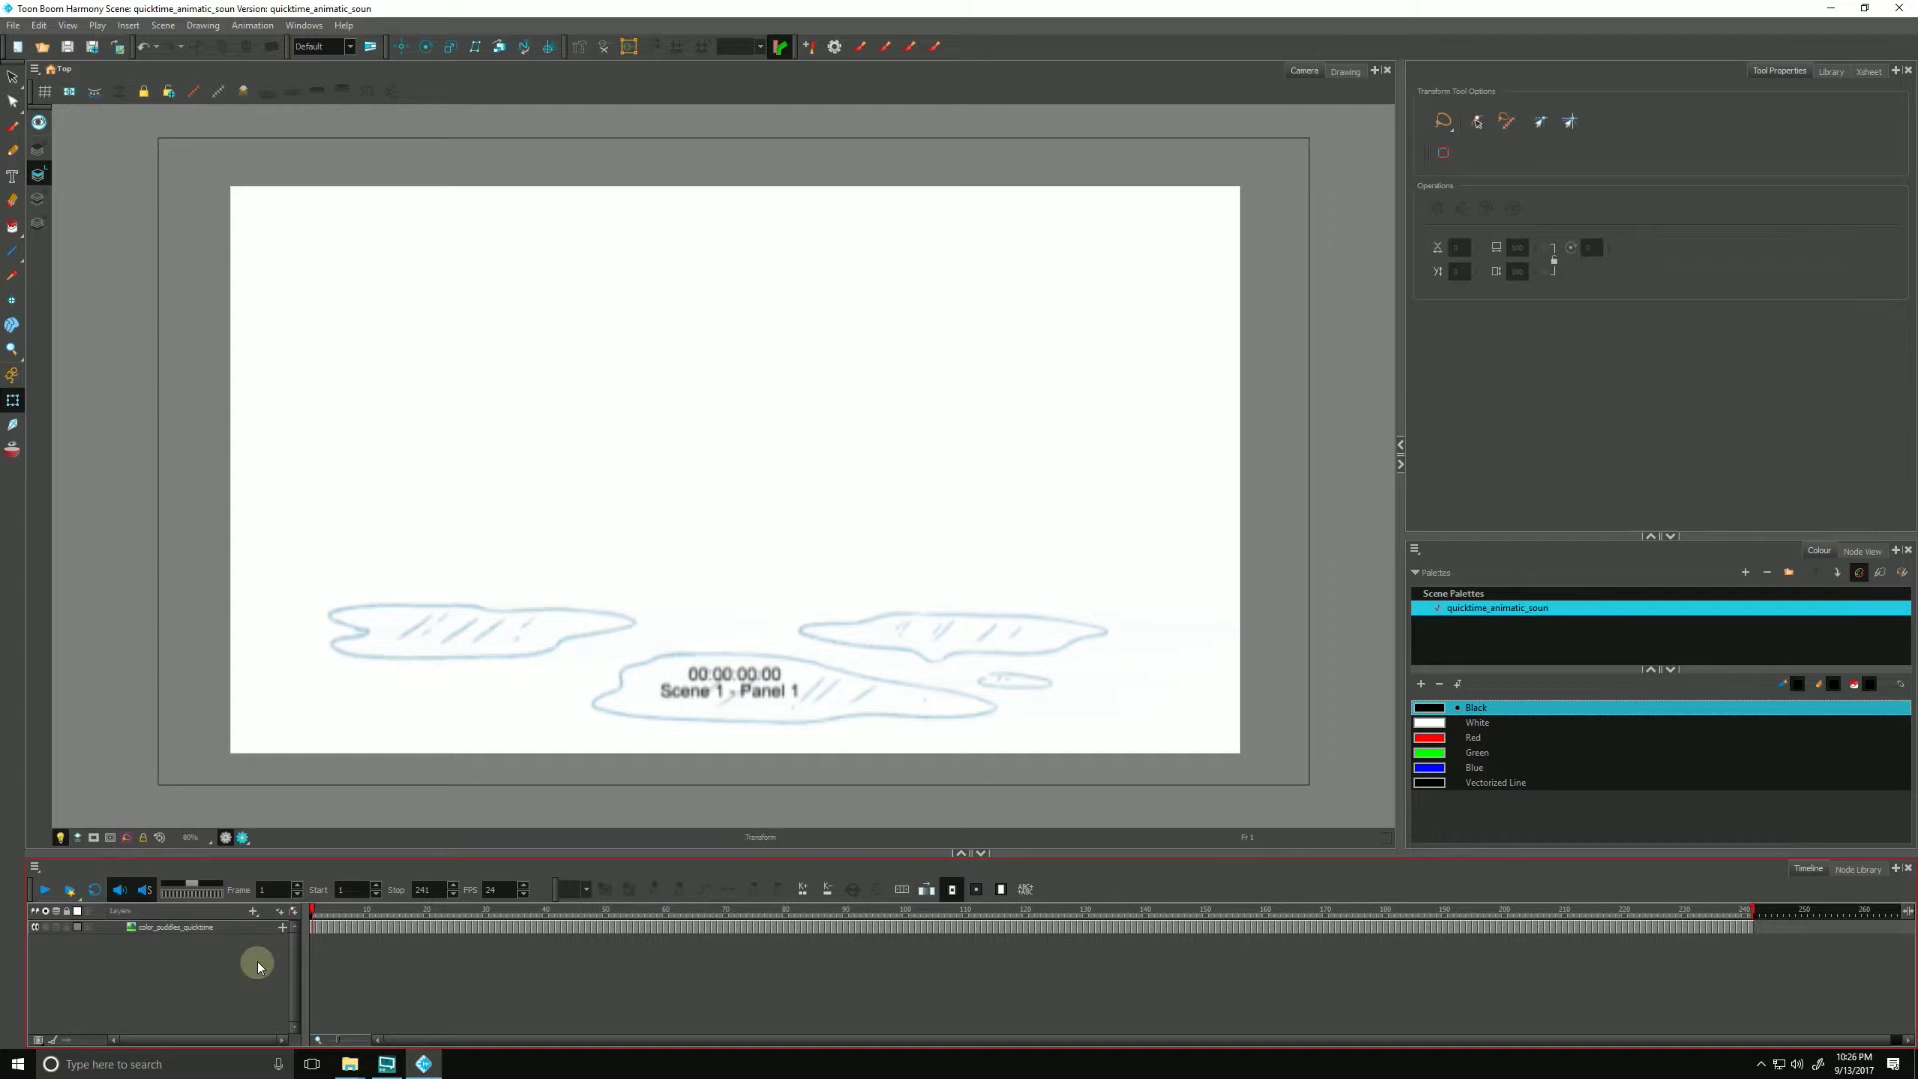
Step: Switch to File Explorer and examine the extracted frames in the color_puddles_quicktime.4 folder inside the scene's elements folder, and return to Toon Boom Harmony
{"action": "left_click", "coordinate": [349, 1065]}
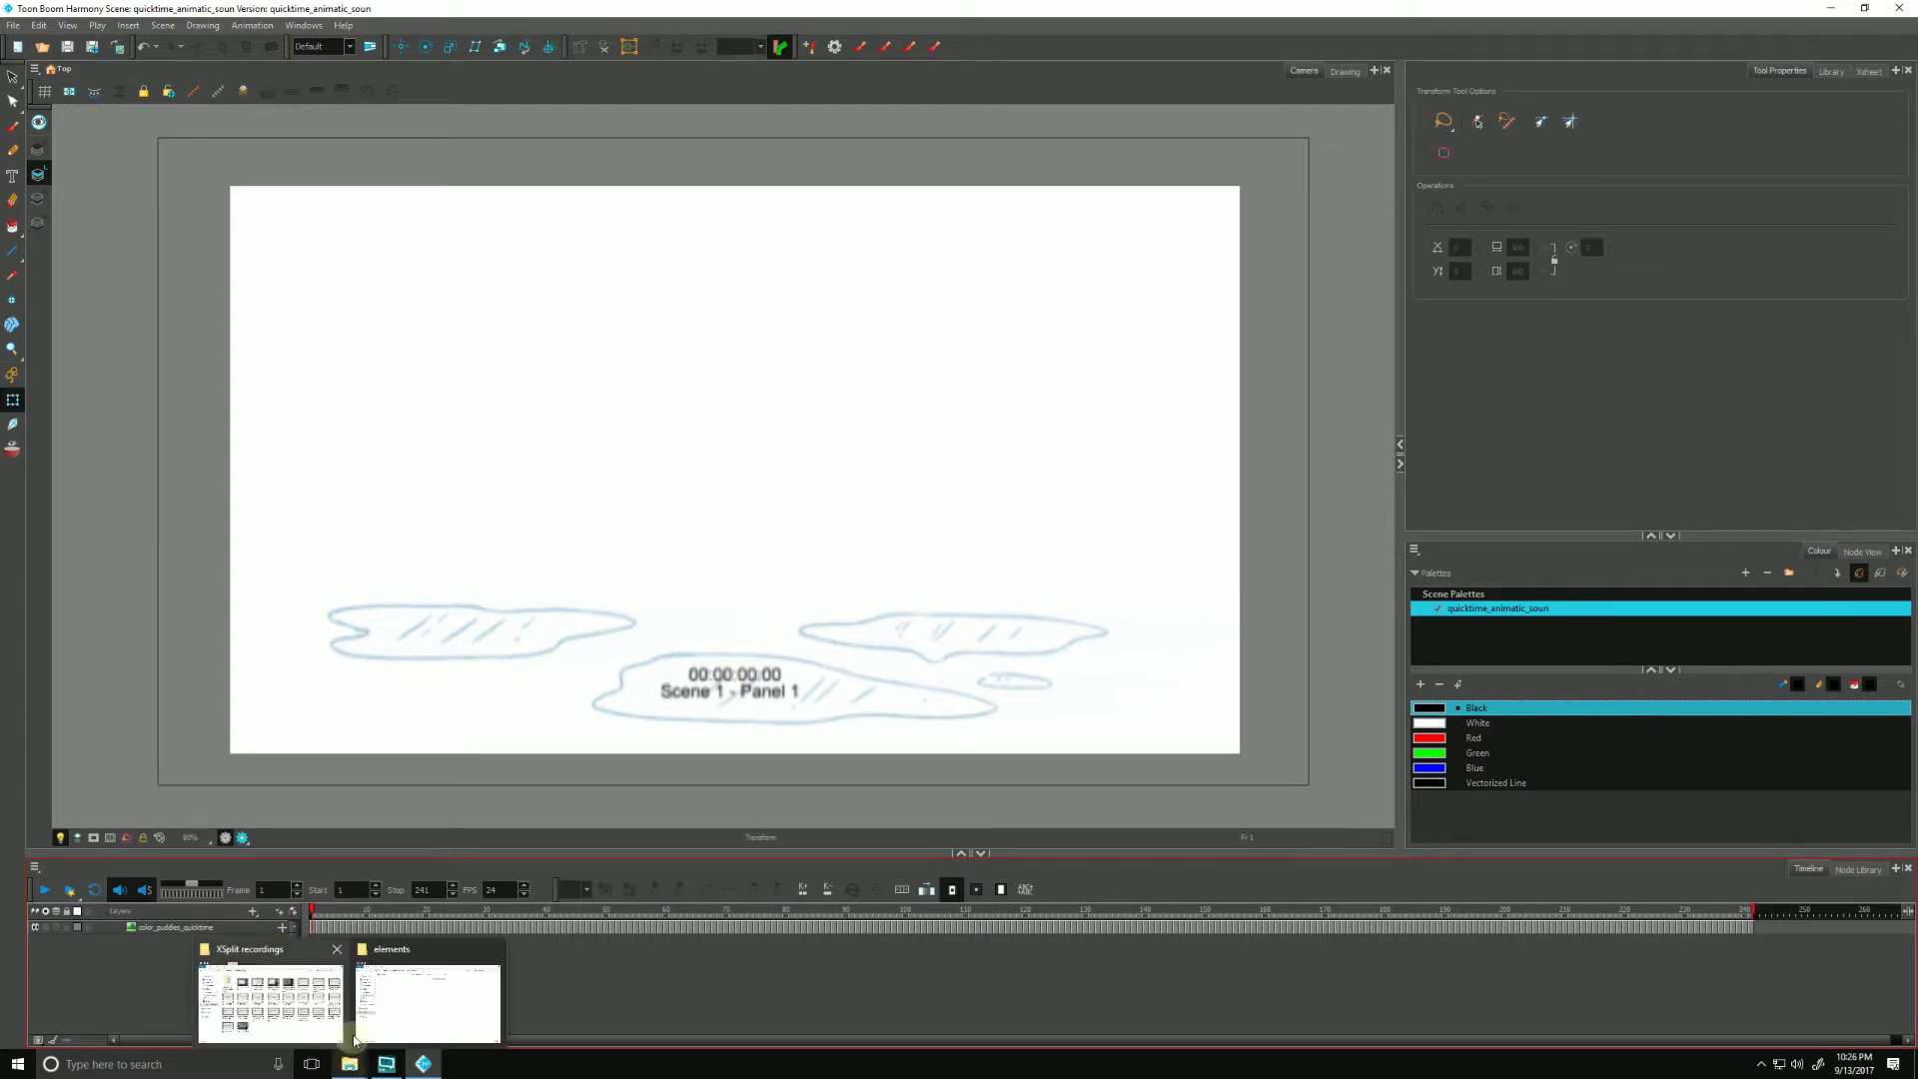
{"action": "left_click", "coordinate": [405, 997]}
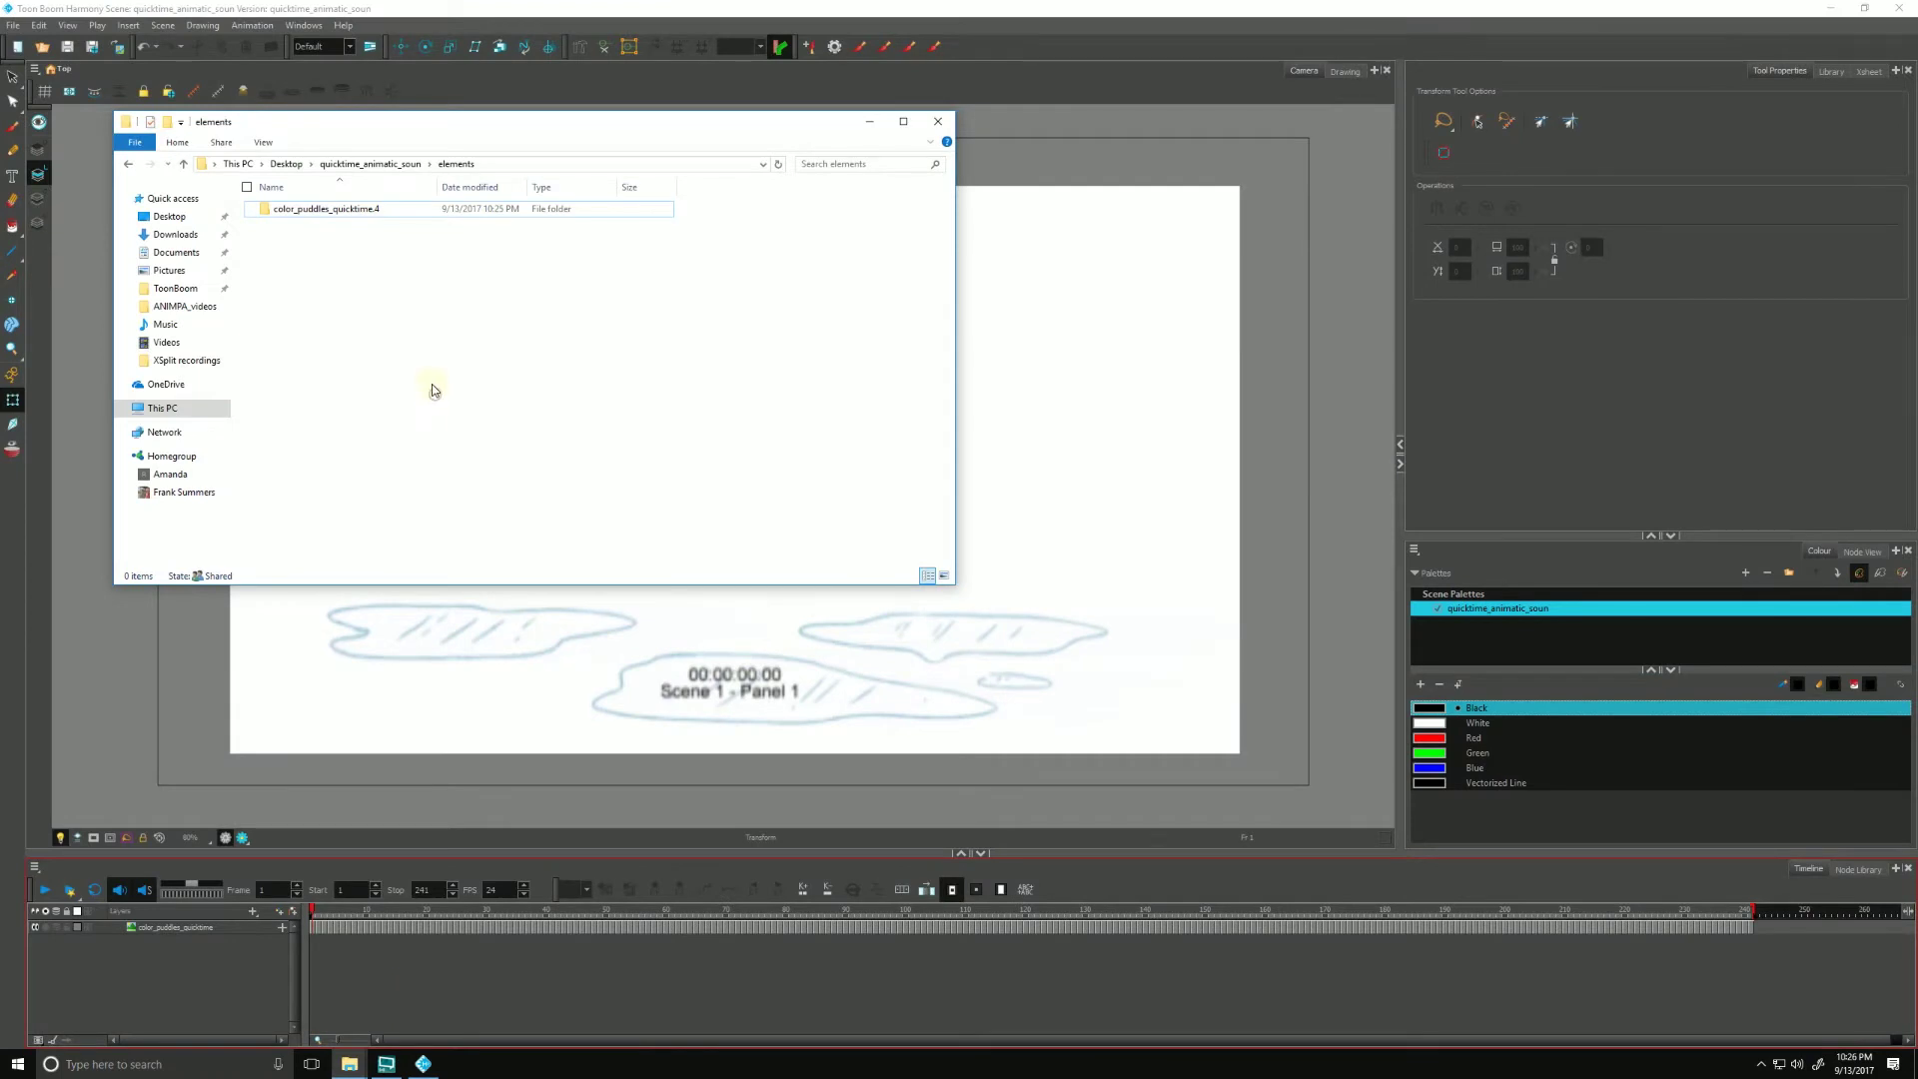
{"action": "left_click_drag", "start_coordinate": [363, 129], "coordinate": [376, 143]}
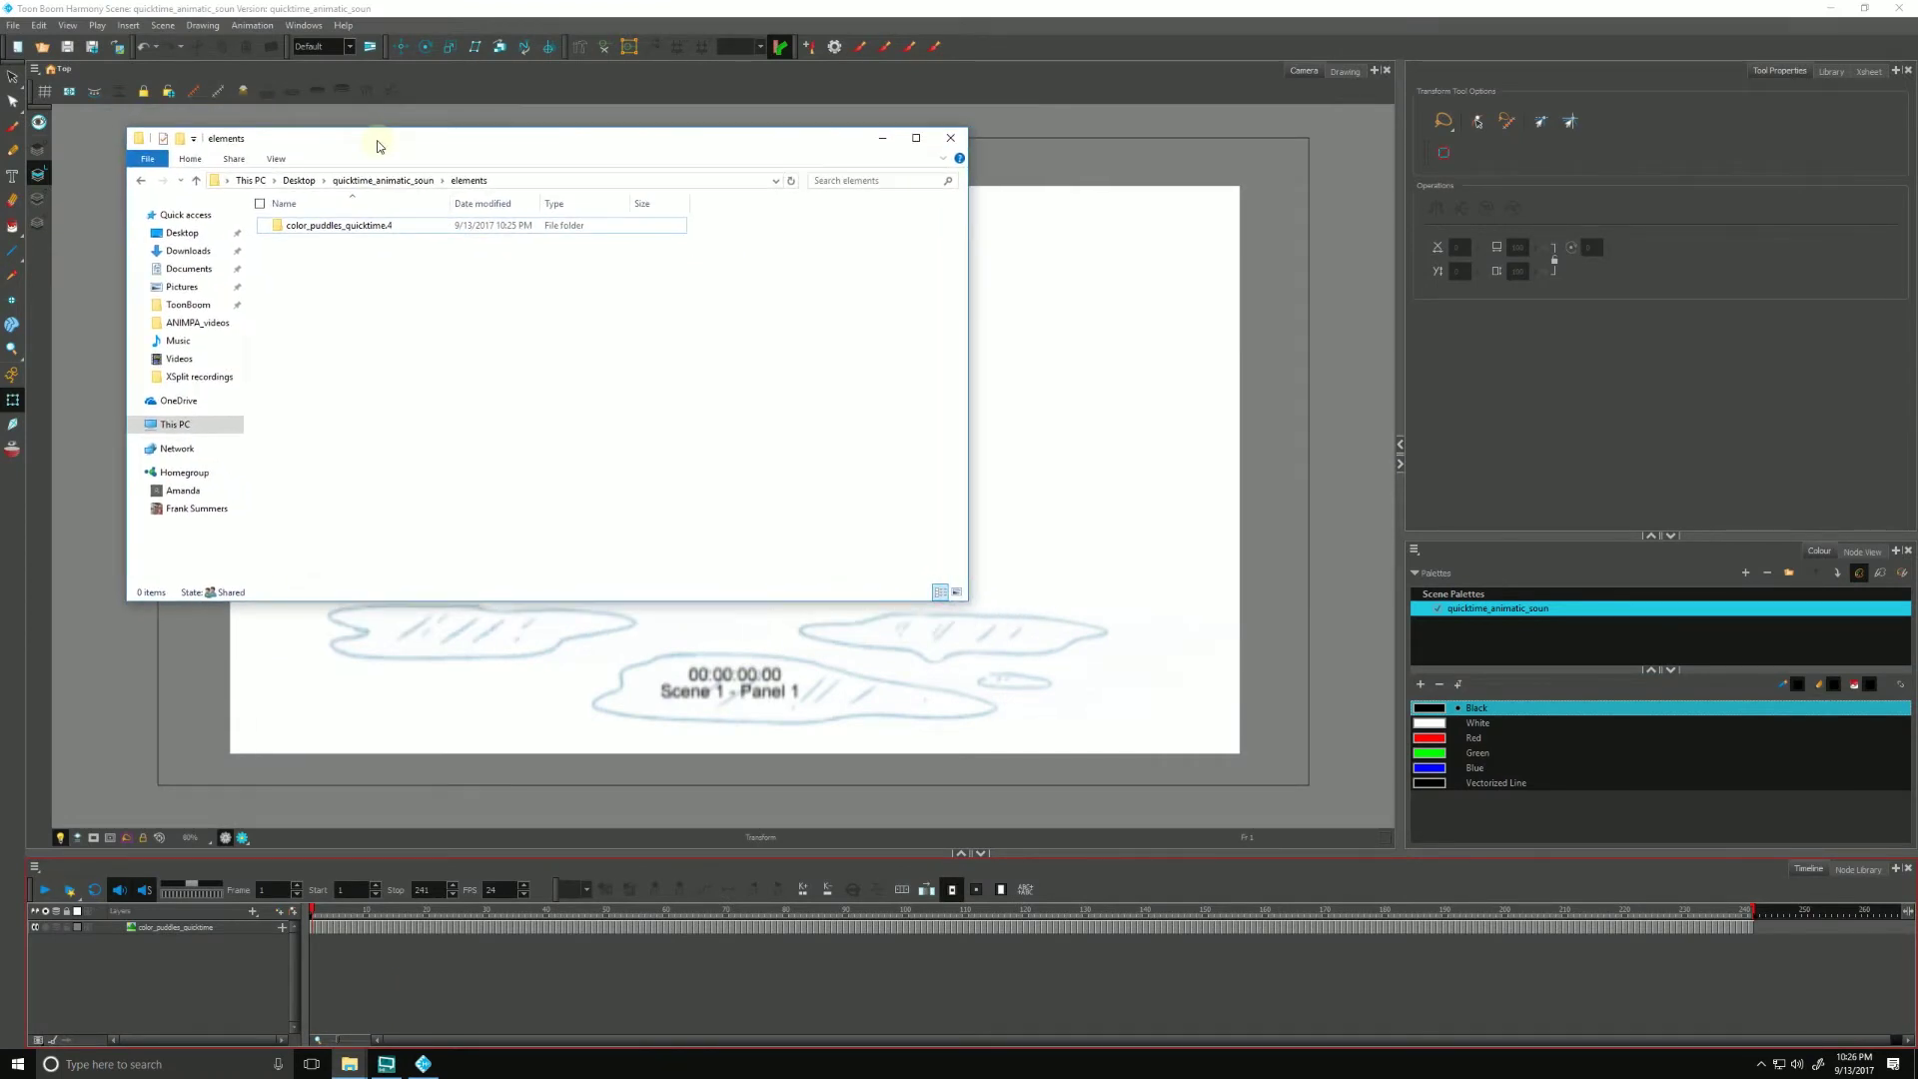
{"action": "left_click", "coordinate": [282, 229]}
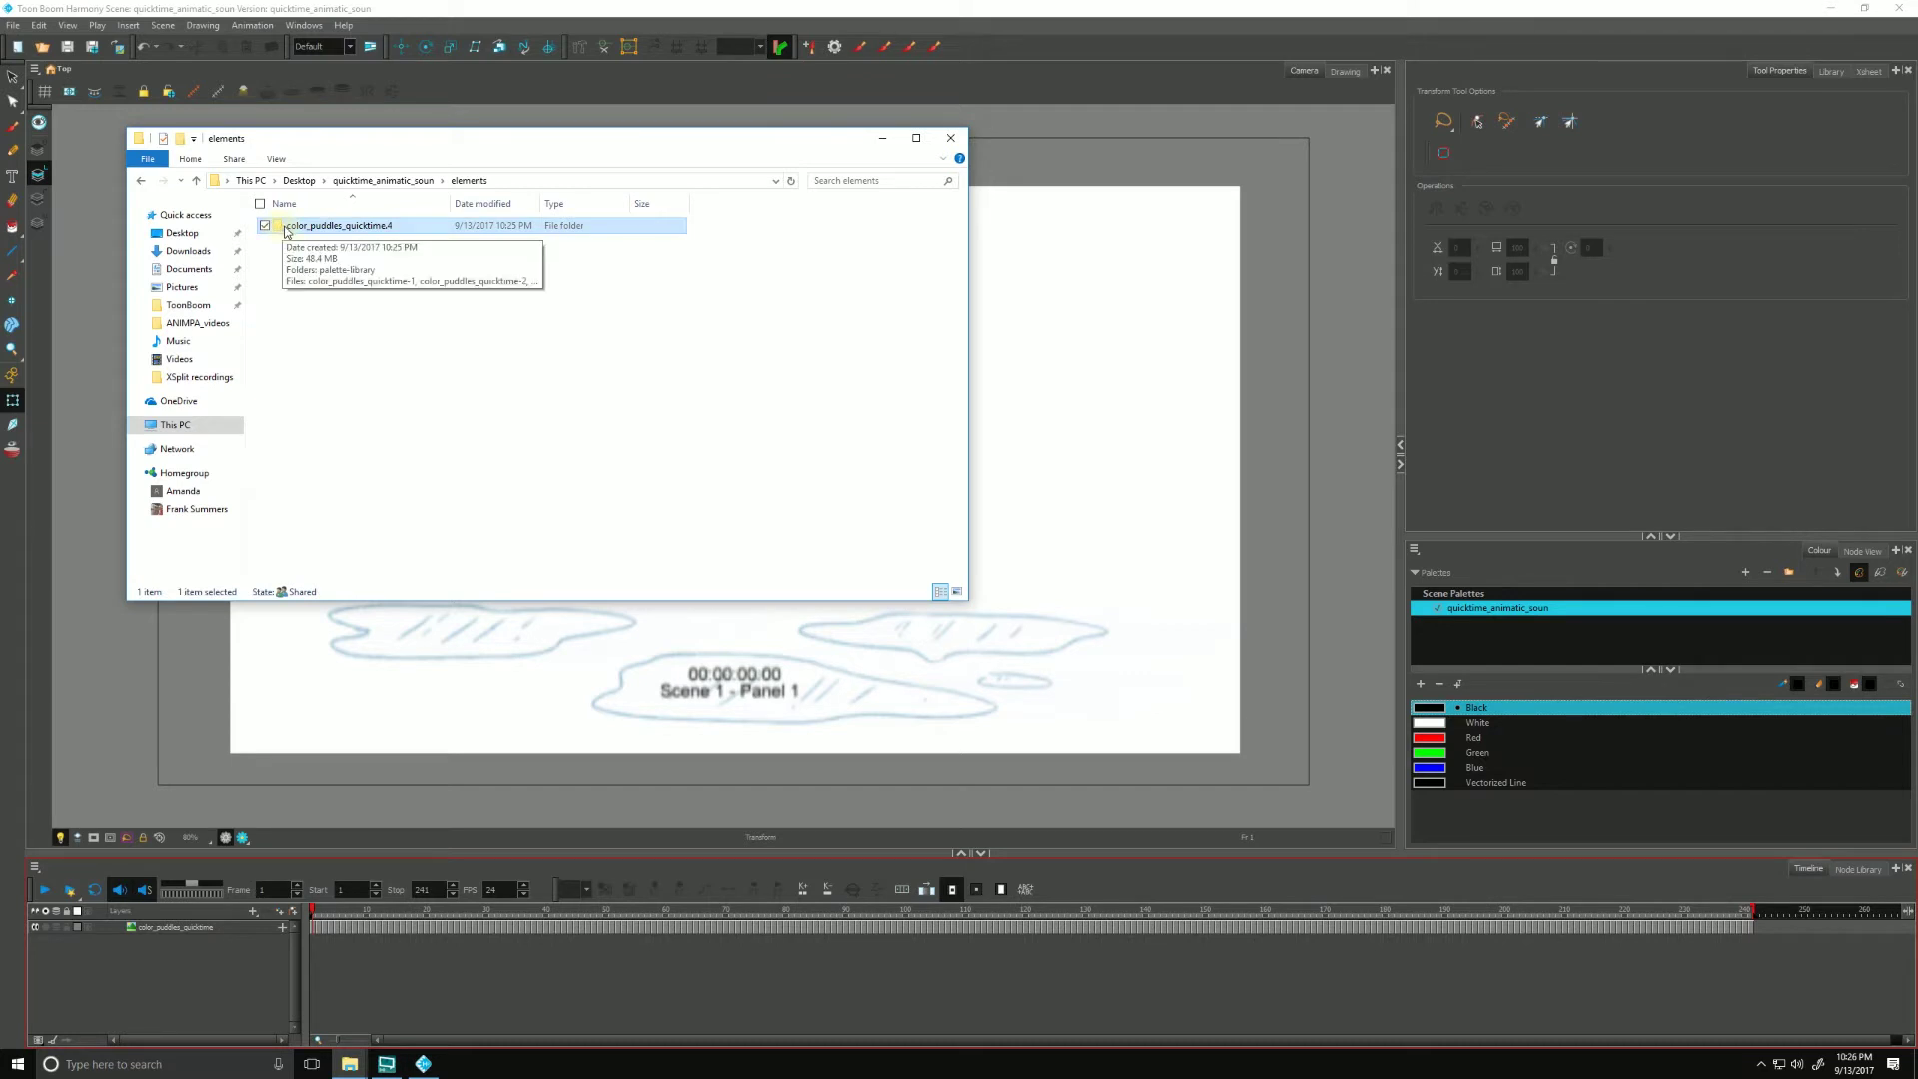
{"action": "double_click", "coordinate": [412, 225]}
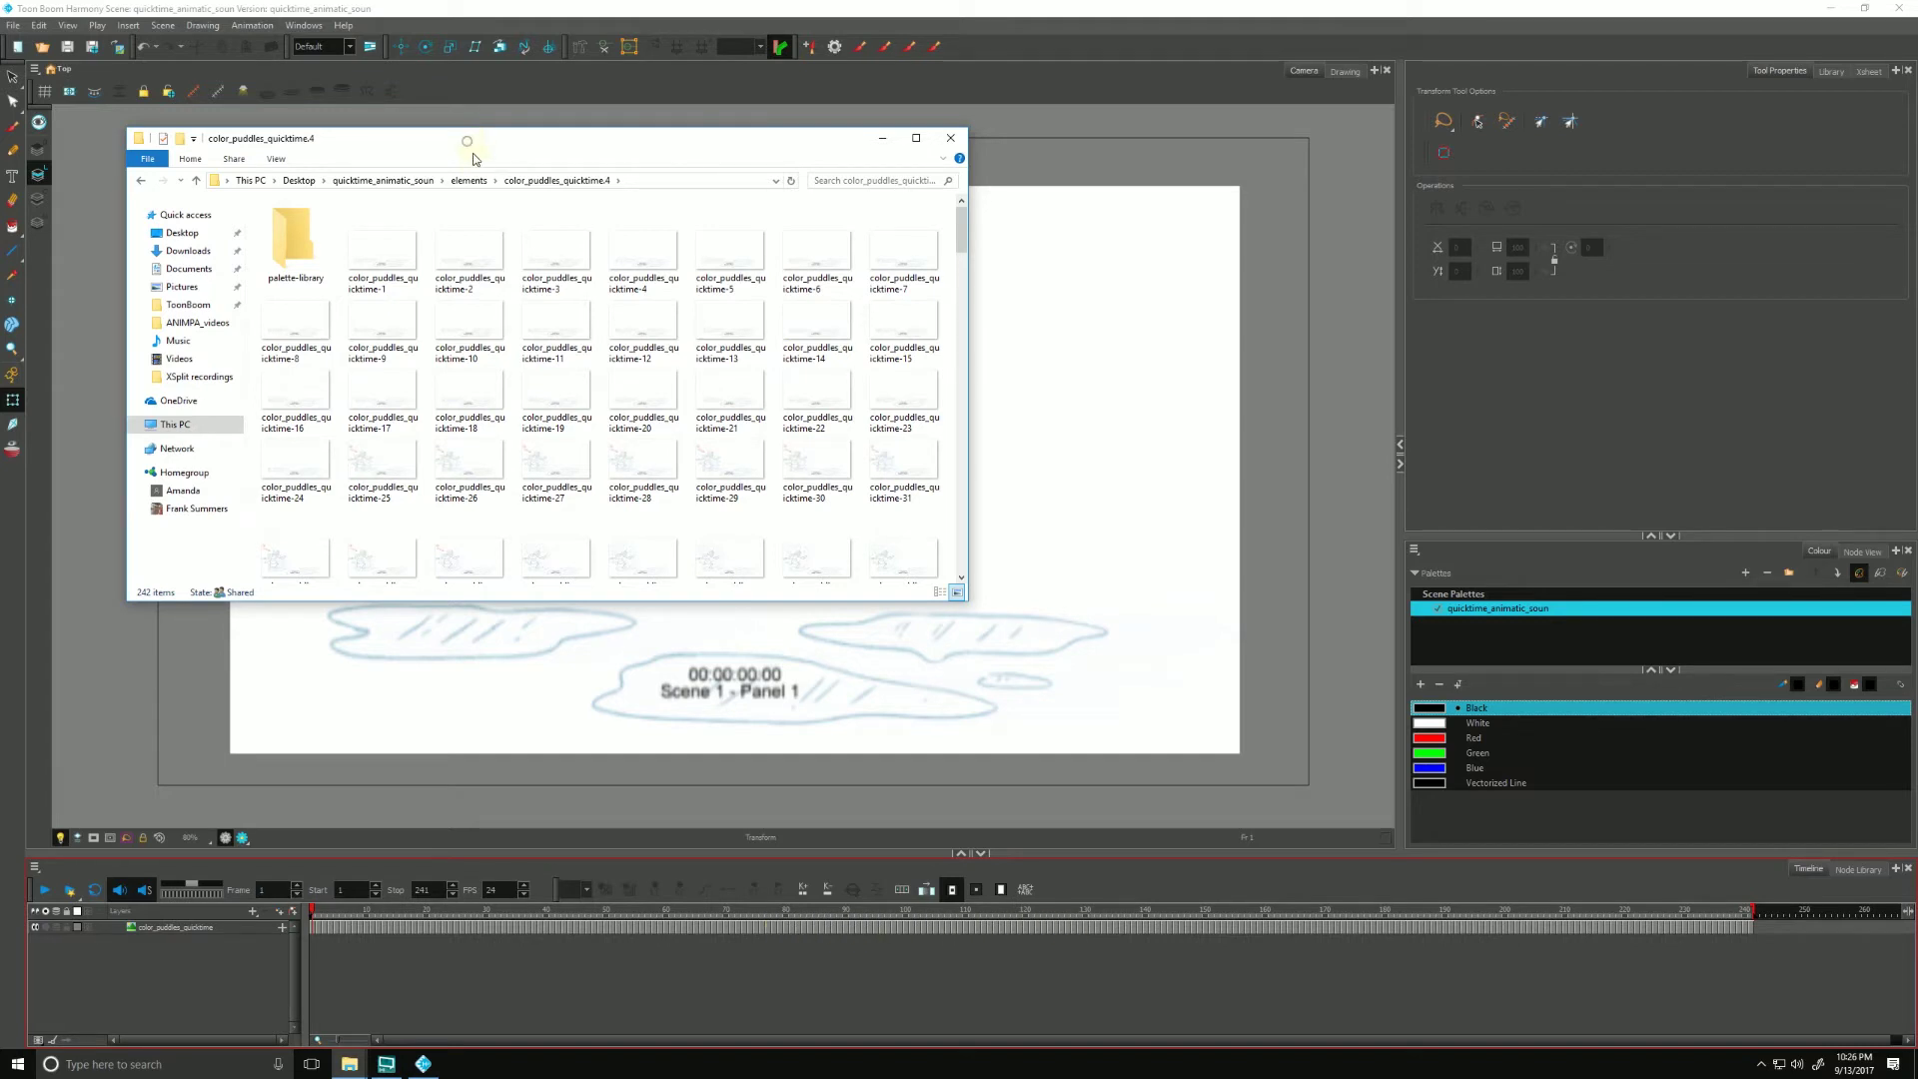
{"action": "left_click", "coordinate": [468, 180]}
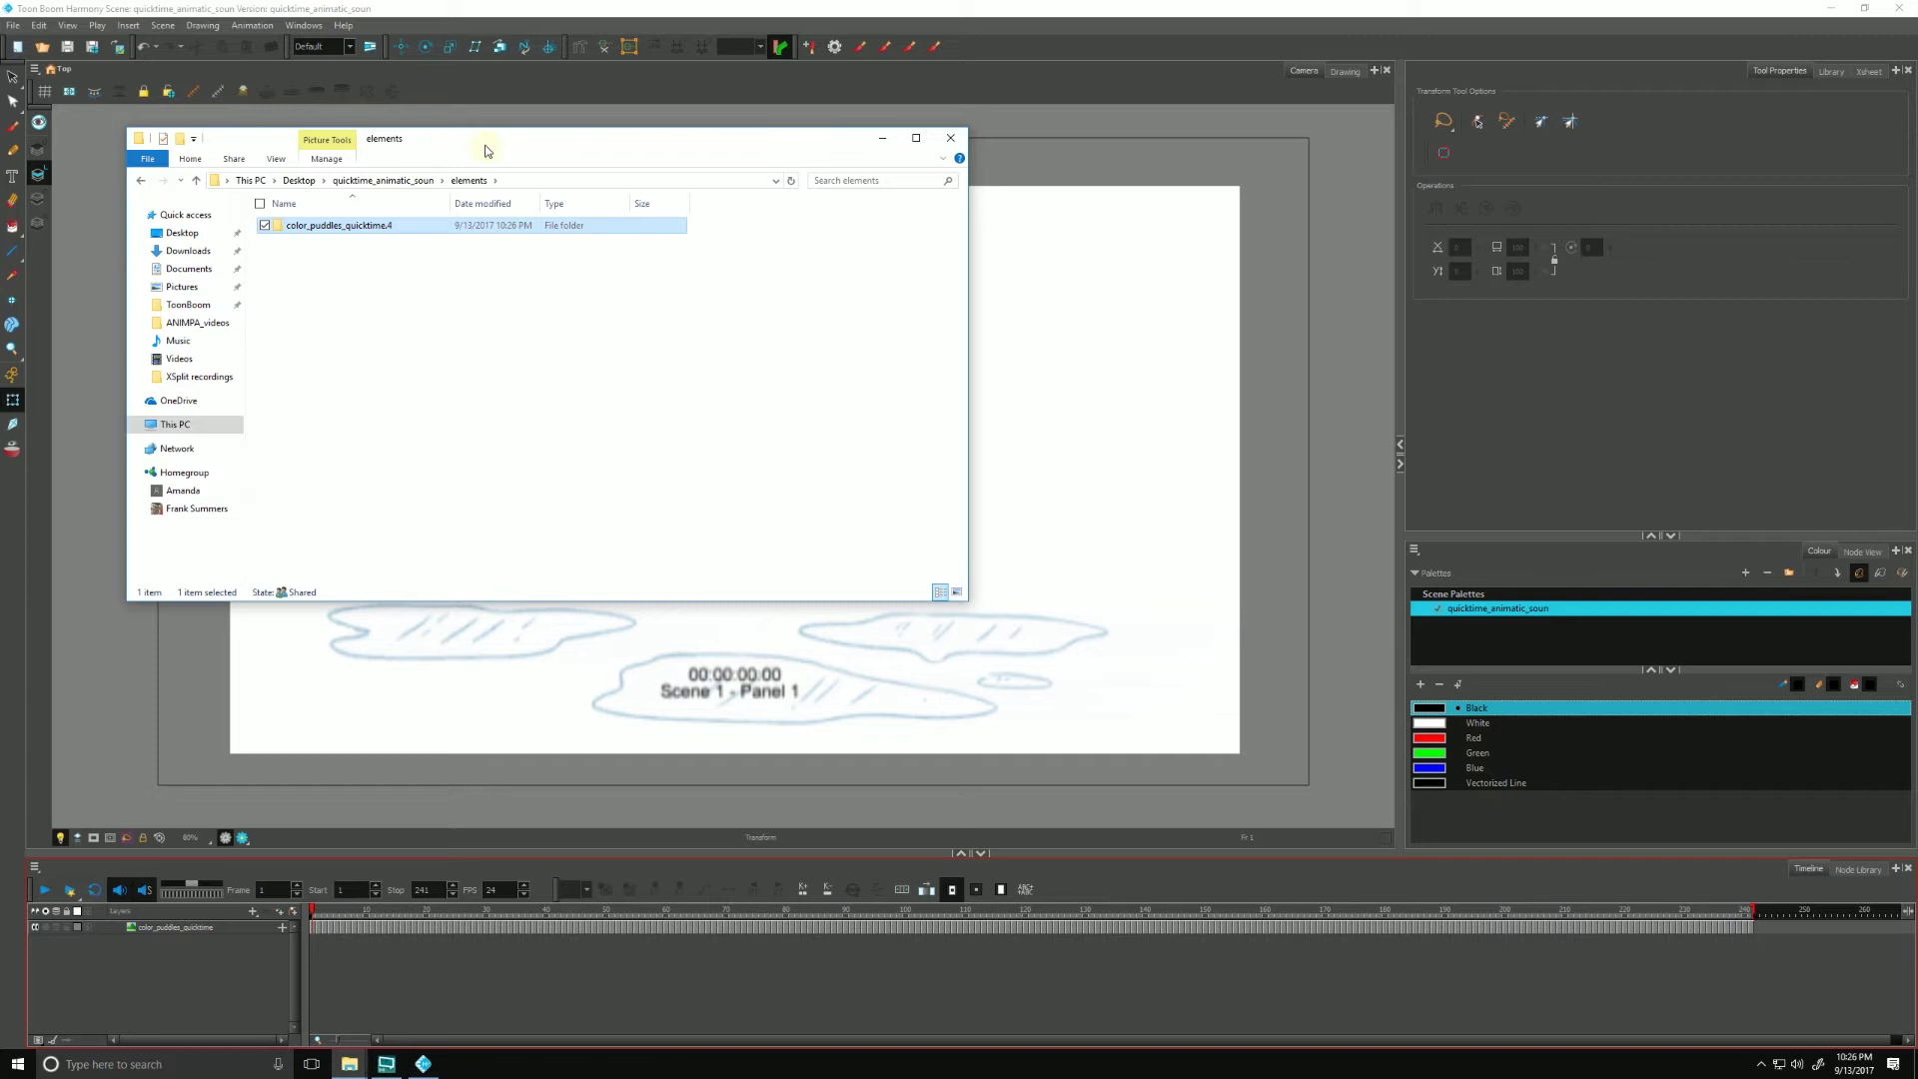
{"action": "left_click_drag", "start_coordinate": [471, 139], "coordinate": [471, 157]}
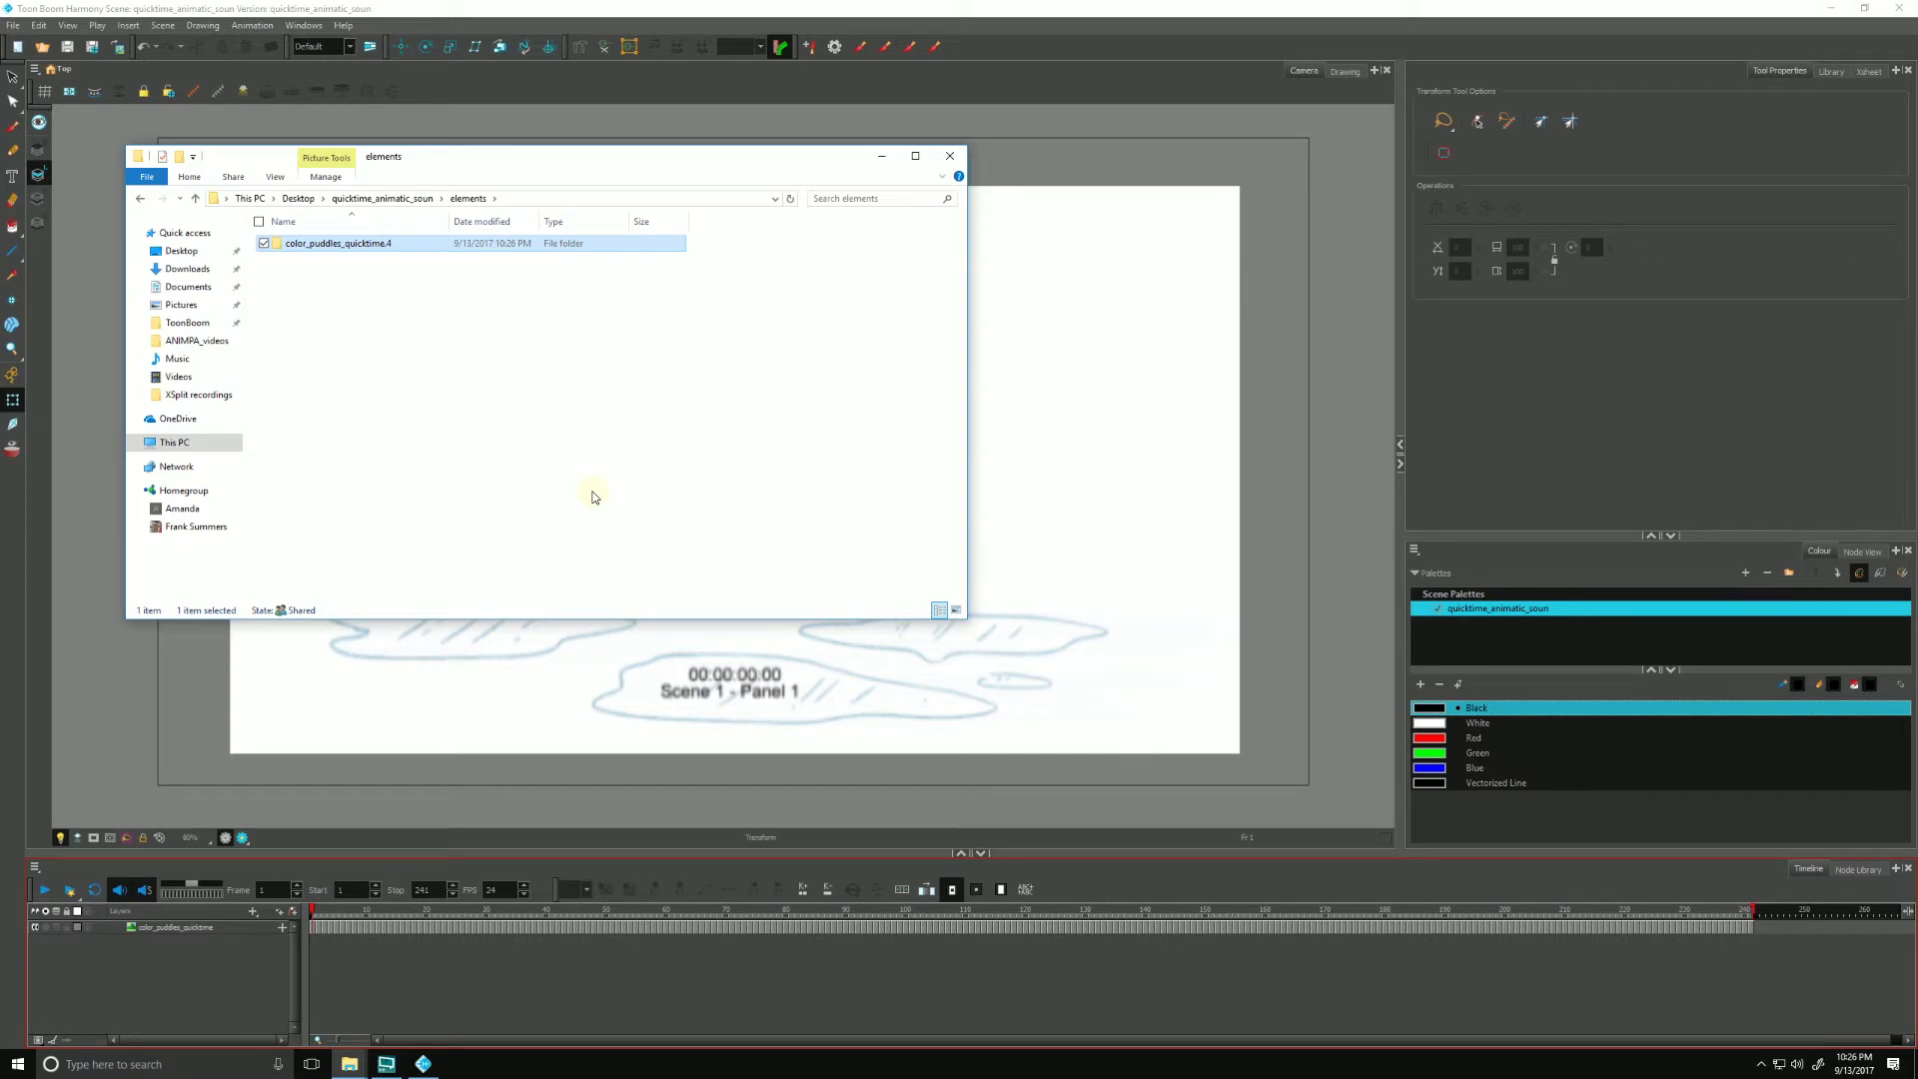
{"action": "left_click", "coordinate": [205, 993]}
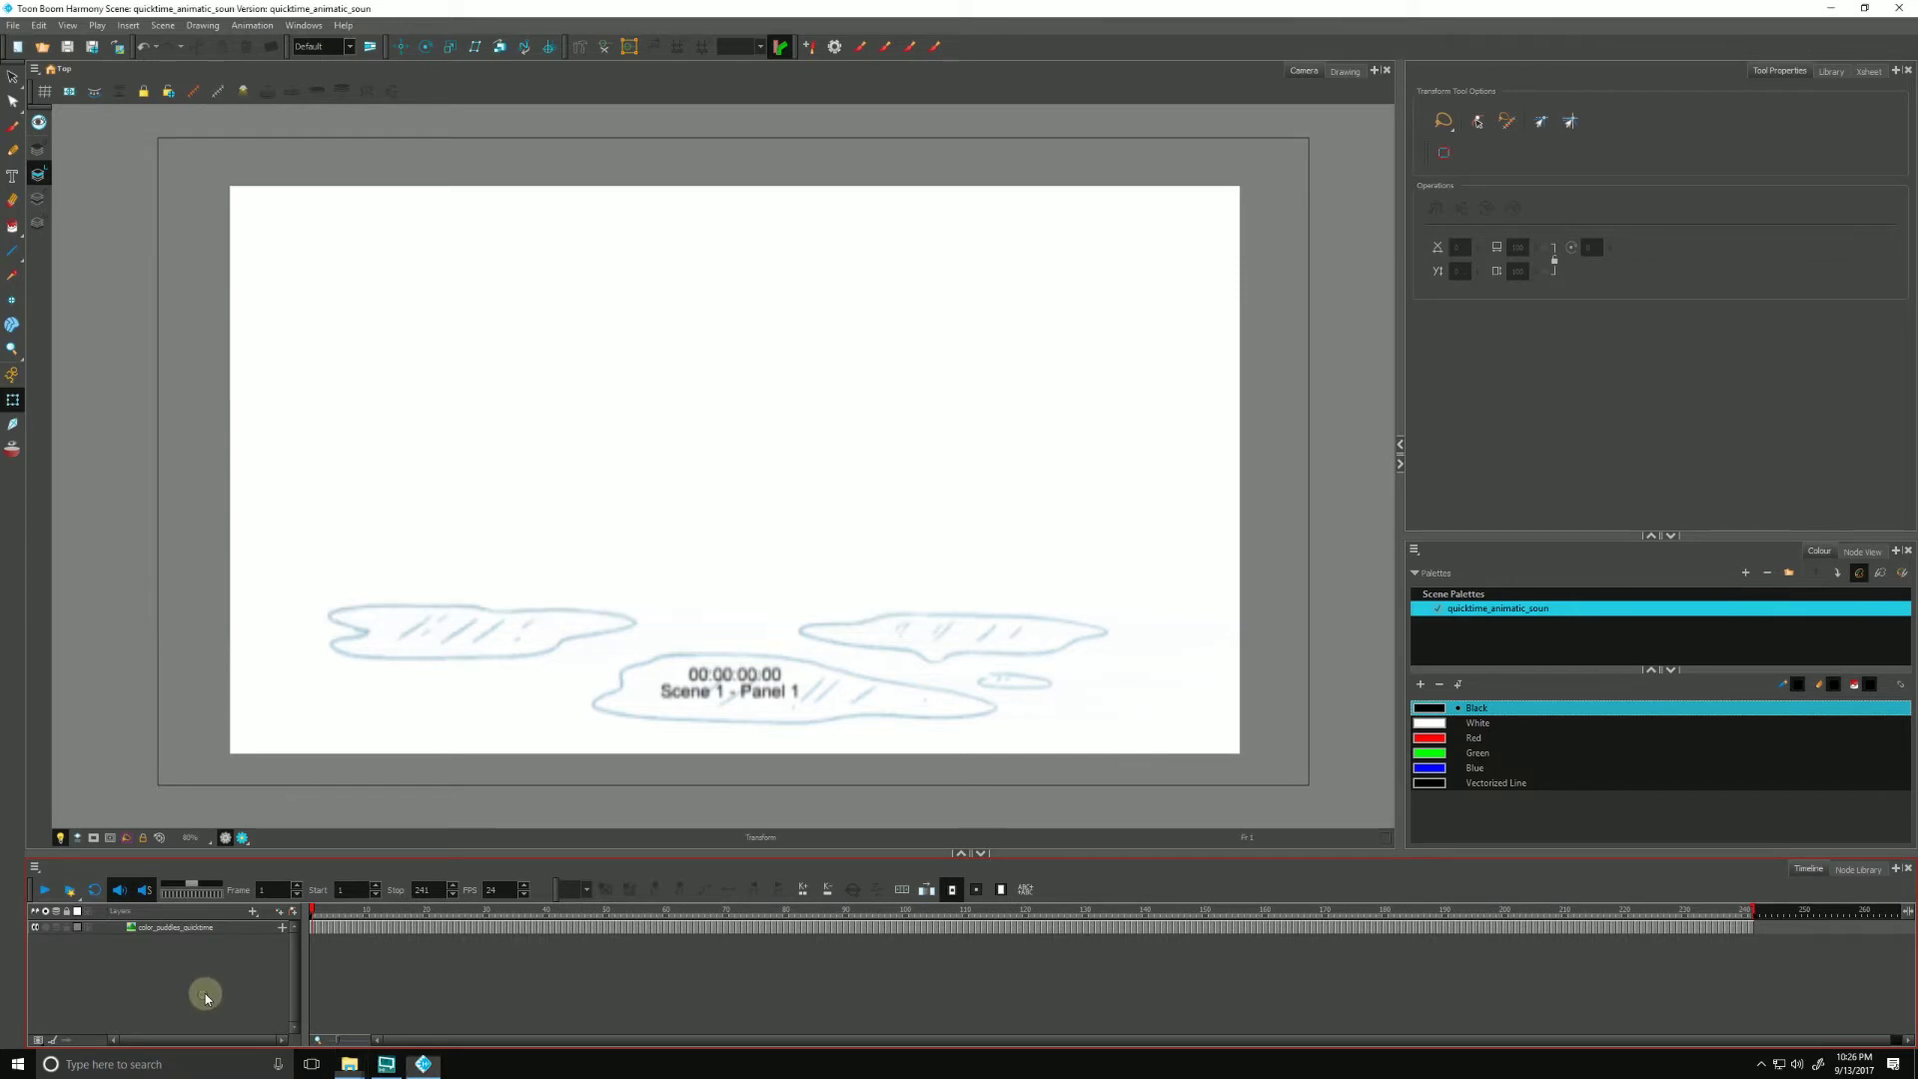
Step: Import the splash sound file into the scene as a sound layer
{"action": "mouse_move", "coordinate": [320, 909]}
{"action": "left_mouse_down"}
{"action": "mouse_move", "coordinate": [494, 905]}
{"action": "mouse_move", "coordinate": [437, 898]}
{"action": "left_mouse_up"}
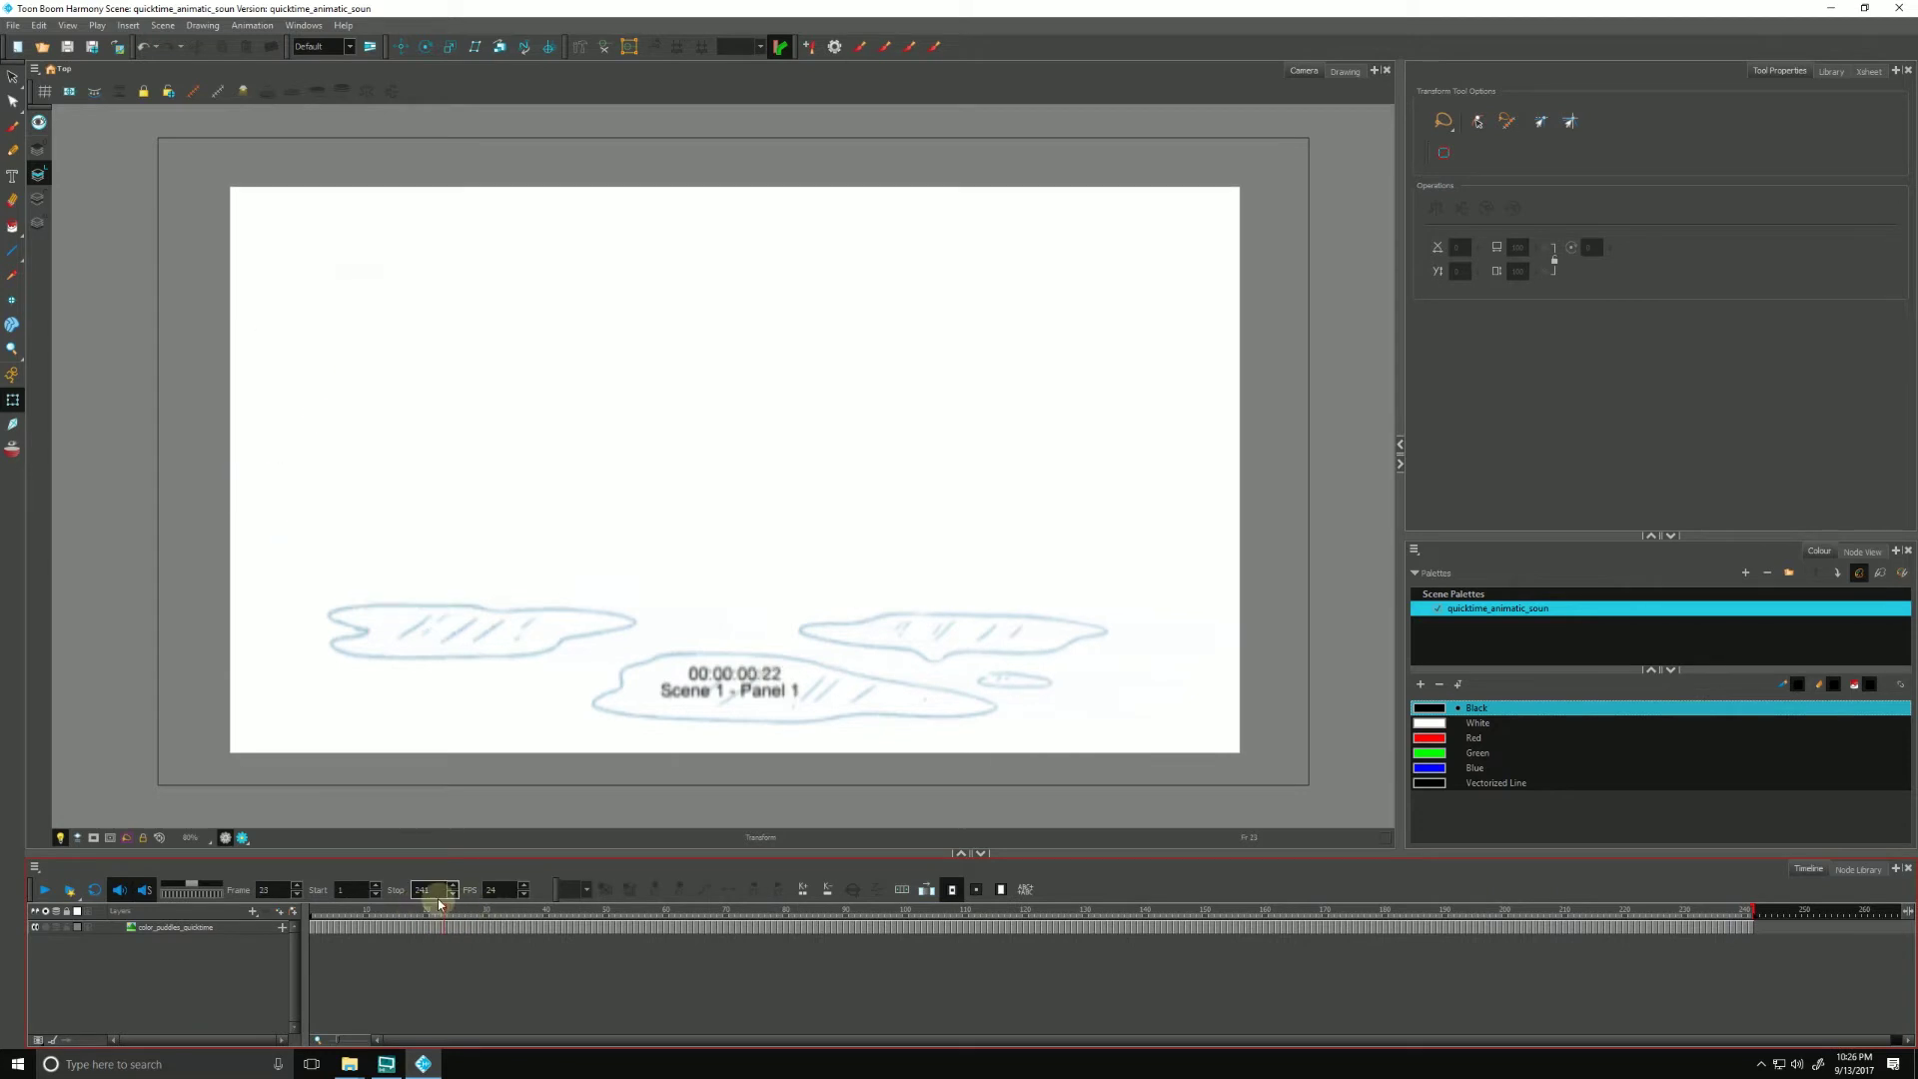
{"action": "left_click", "coordinate": [13, 25]}
{"action": "mouse_move", "coordinate": [28, 240]}
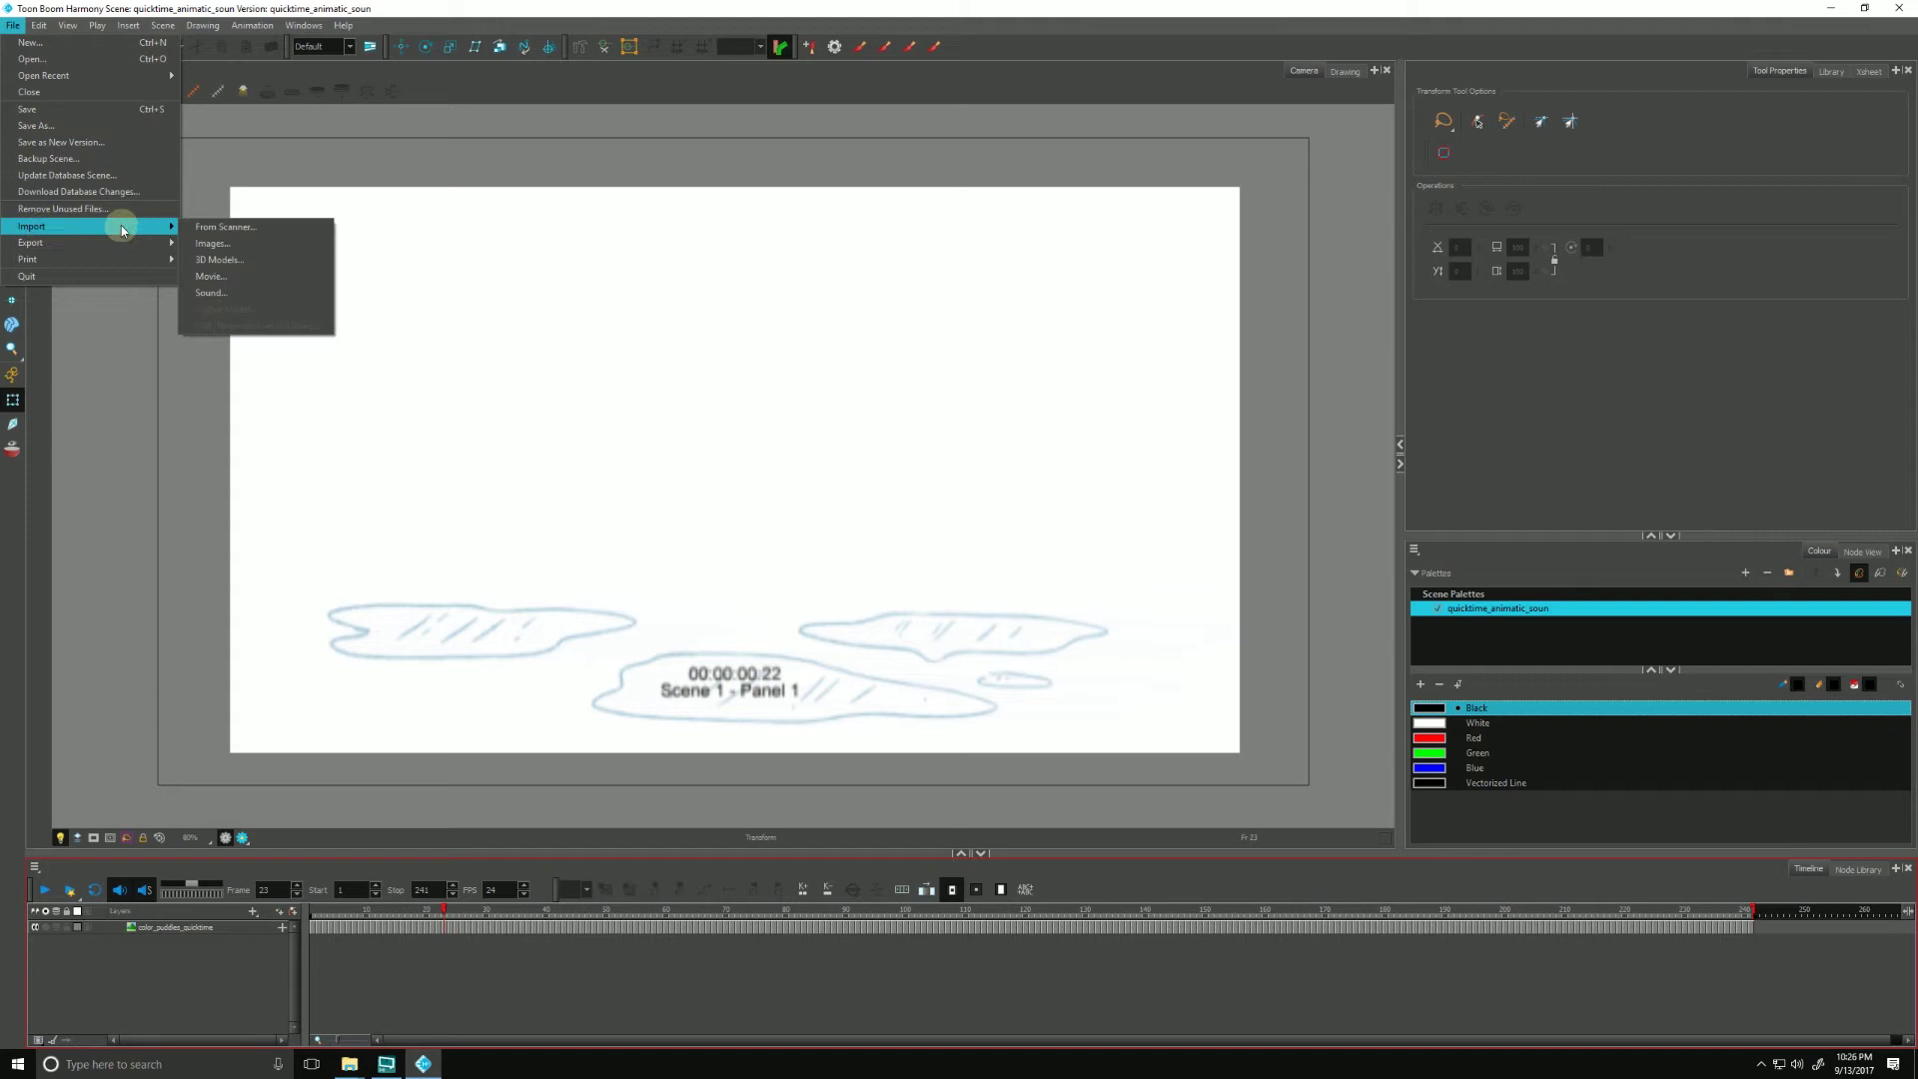
{"action": "left_click", "coordinate": [208, 297]}
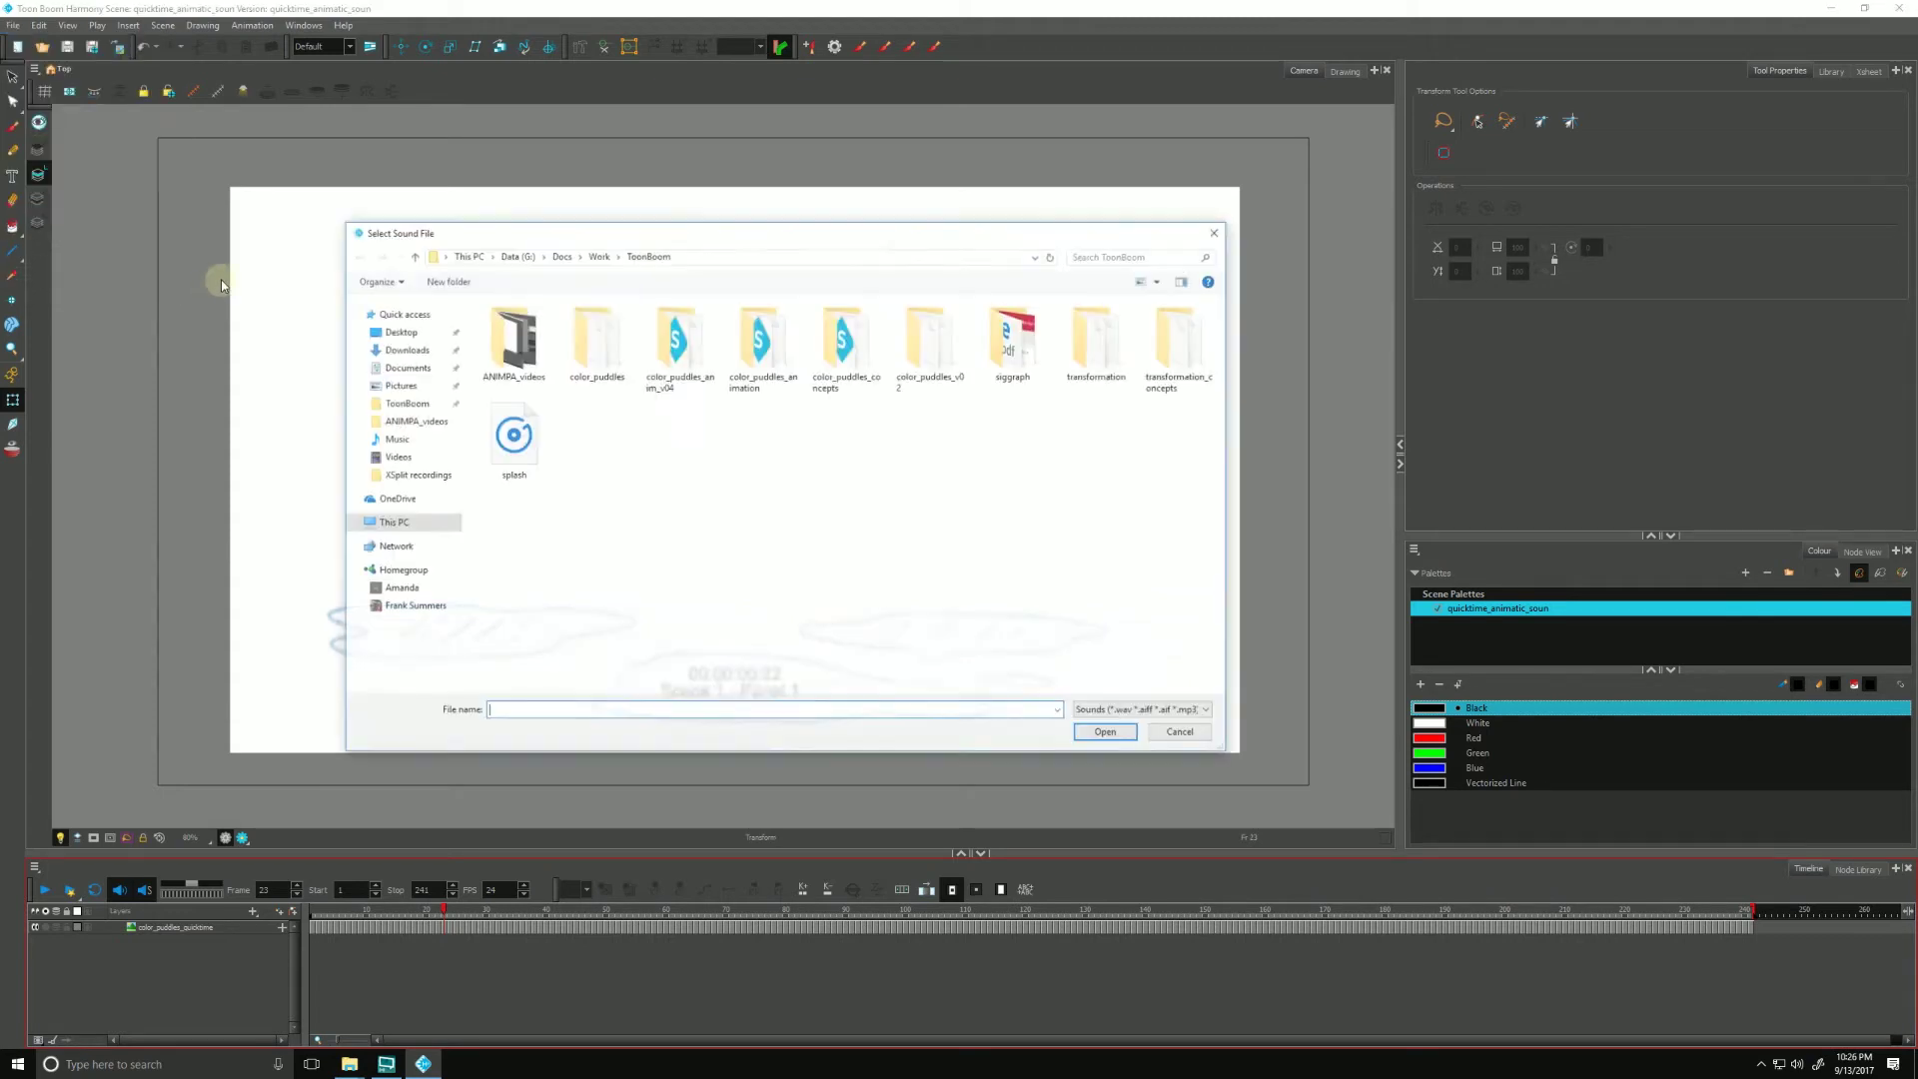
{"action": "double_click", "coordinate": [510, 445]}
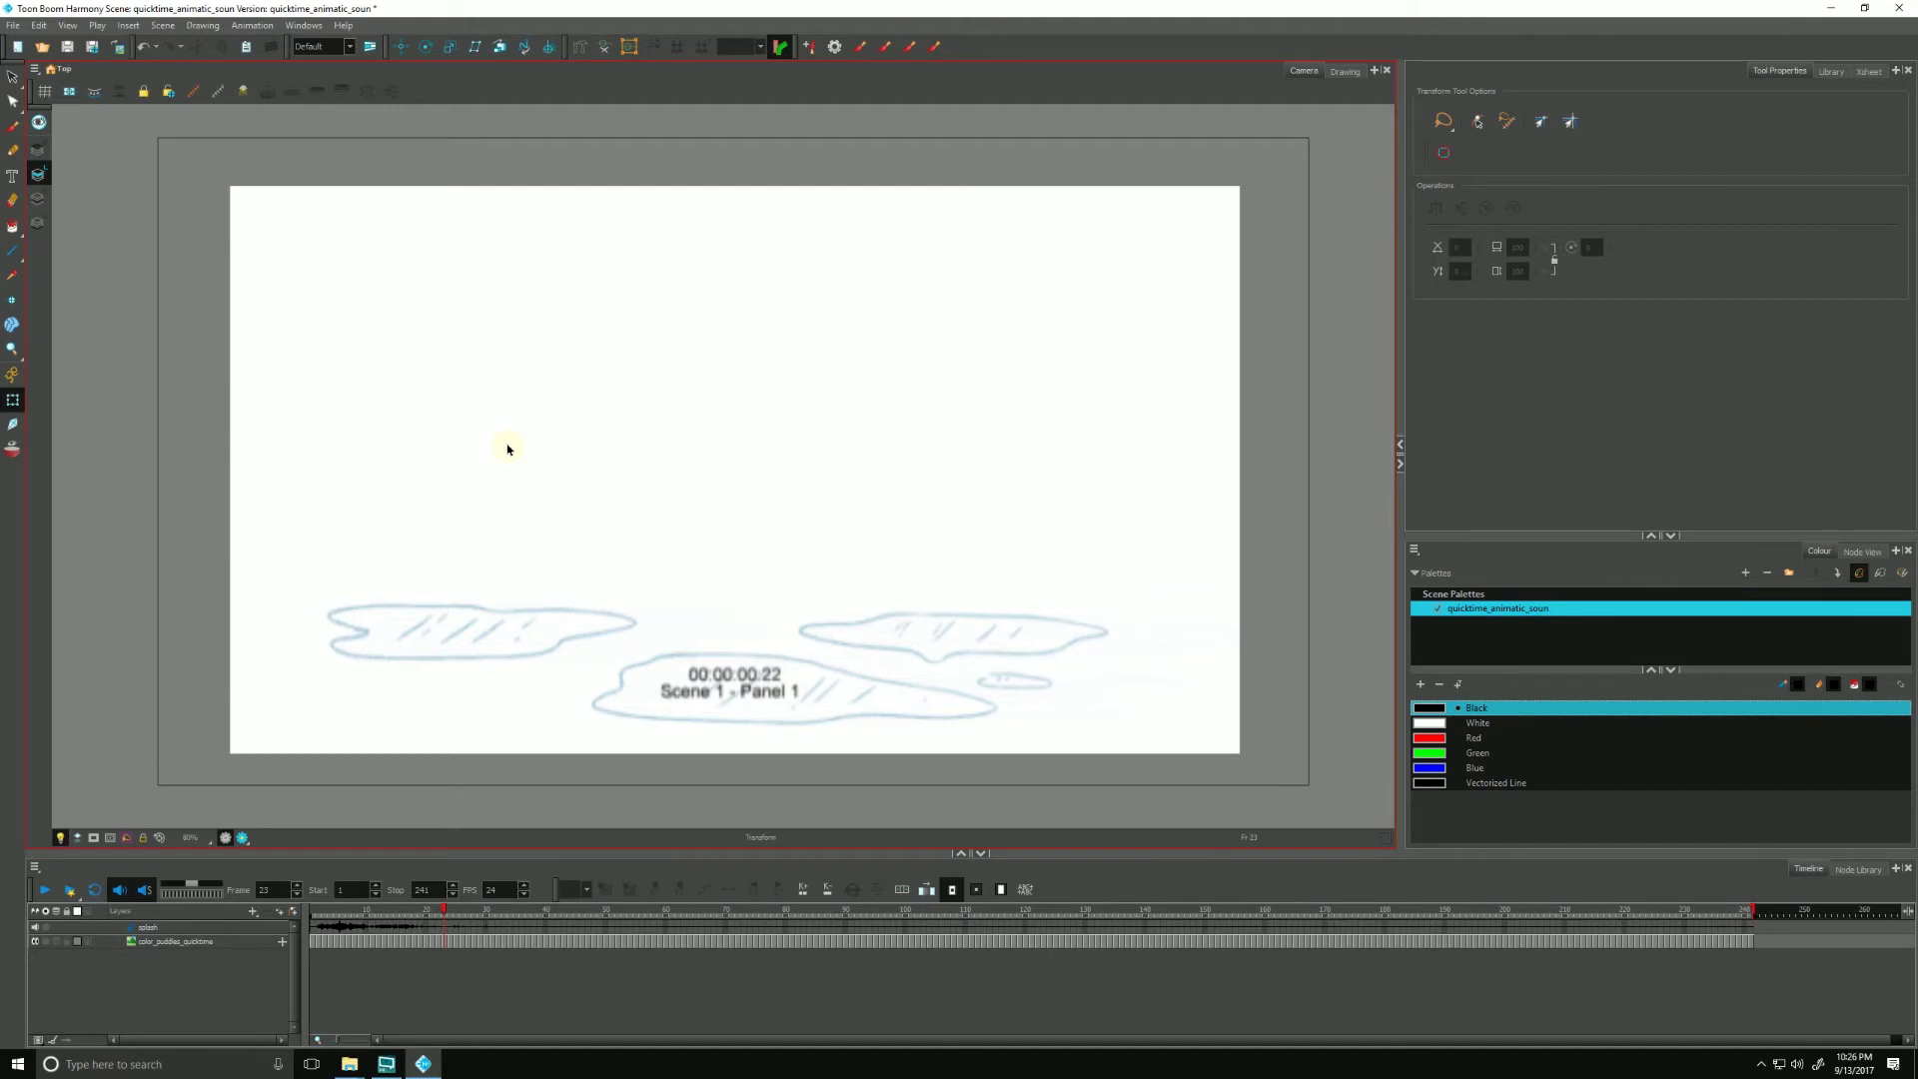
Step: Play the animatic with the splash sound from the start of the timeline, and return to the beginning
{"action": "left_click", "coordinate": [318, 910]}
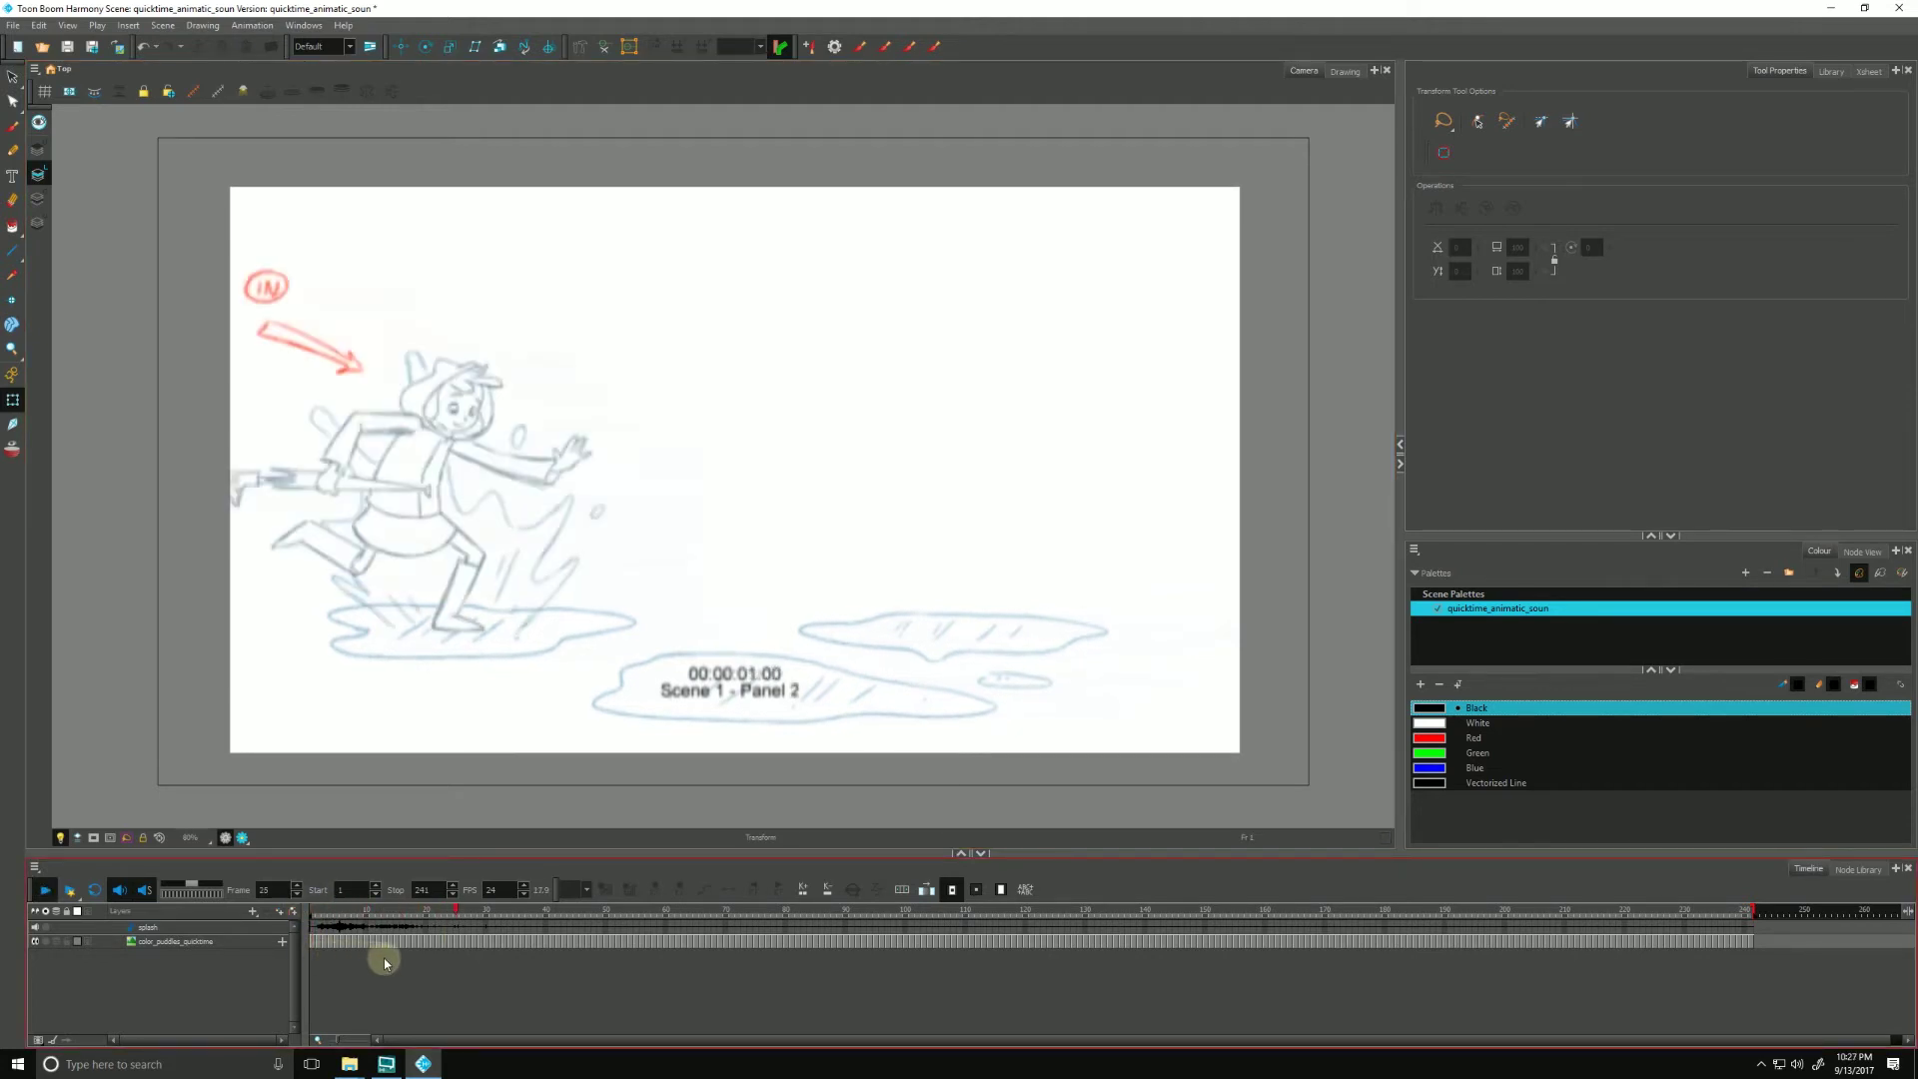
{"action": "key", "text": "shift+Return"}
{"action": "left_click", "coordinate": [314, 913]}
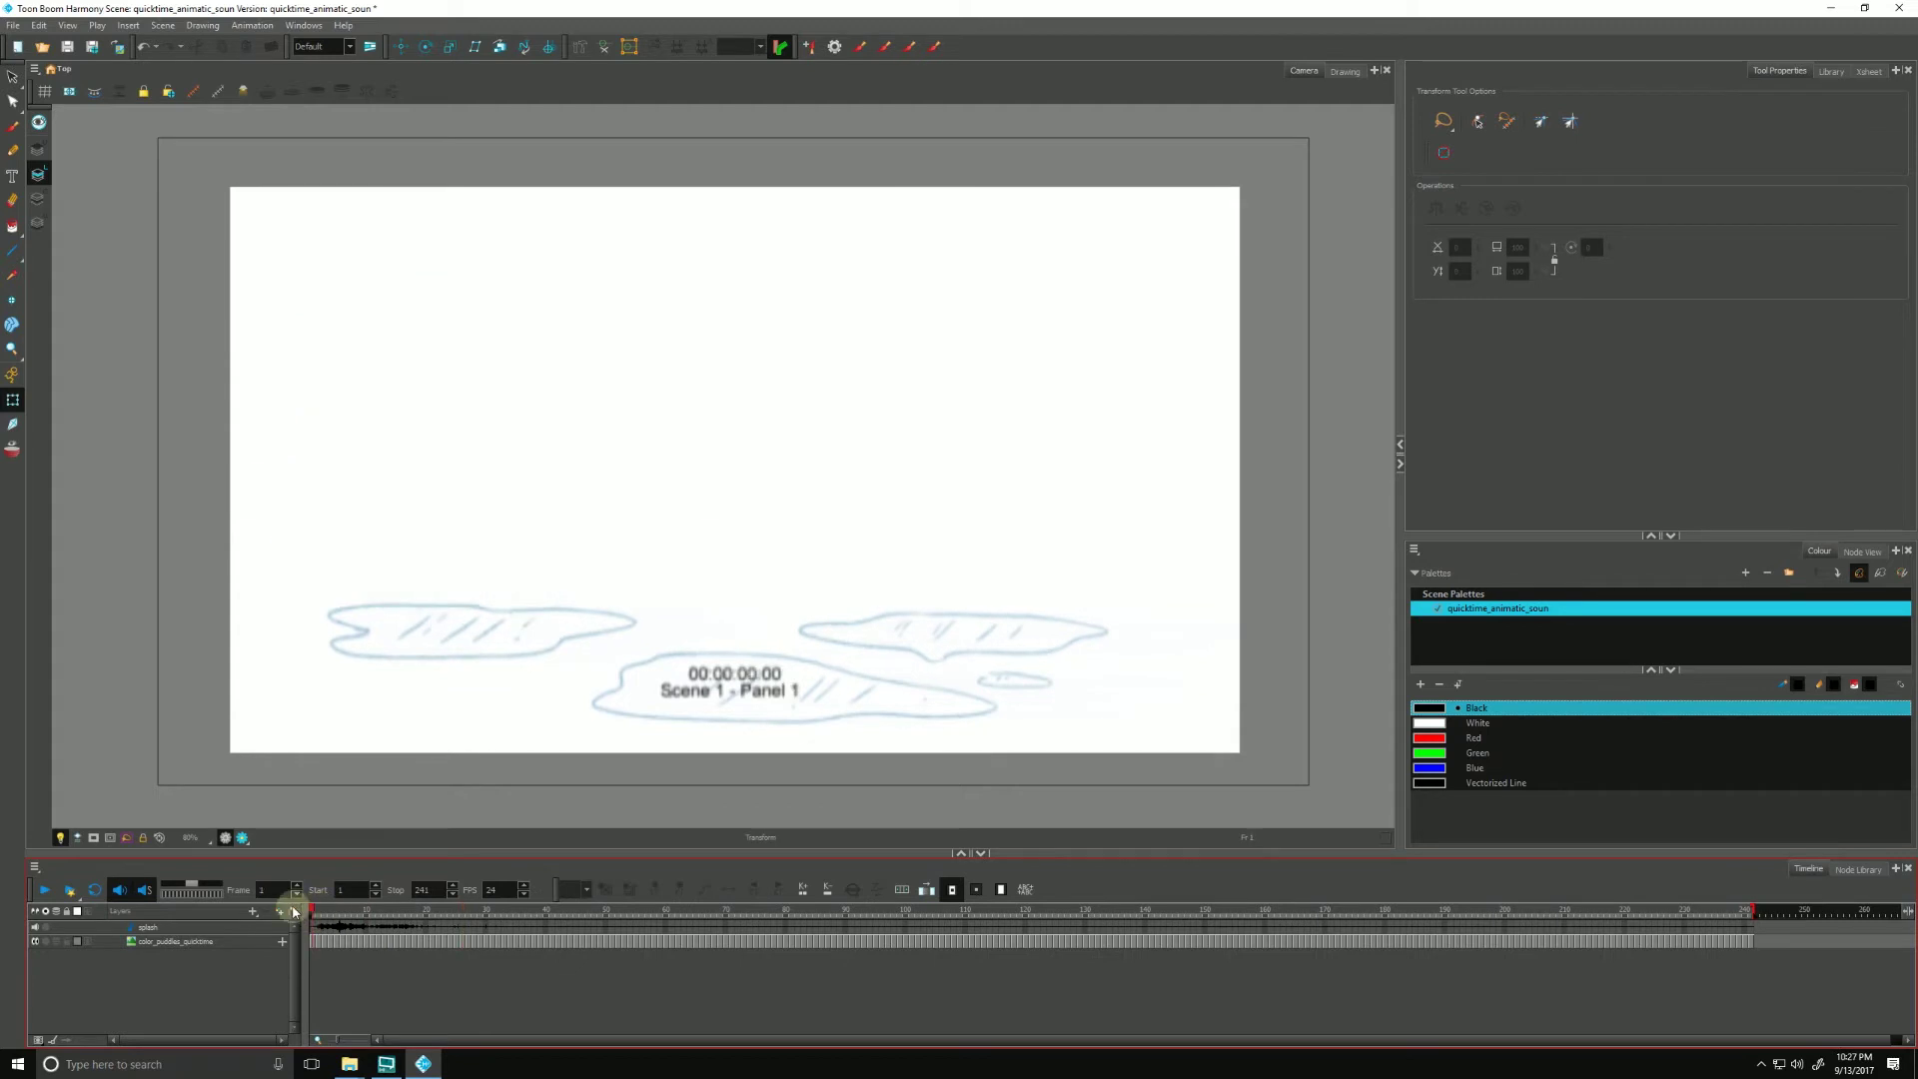
Step: Turn off sound playback, play the animatic from the start without audio, and return to the first frame
{"action": "left_click", "coordinate": [121, 889]}
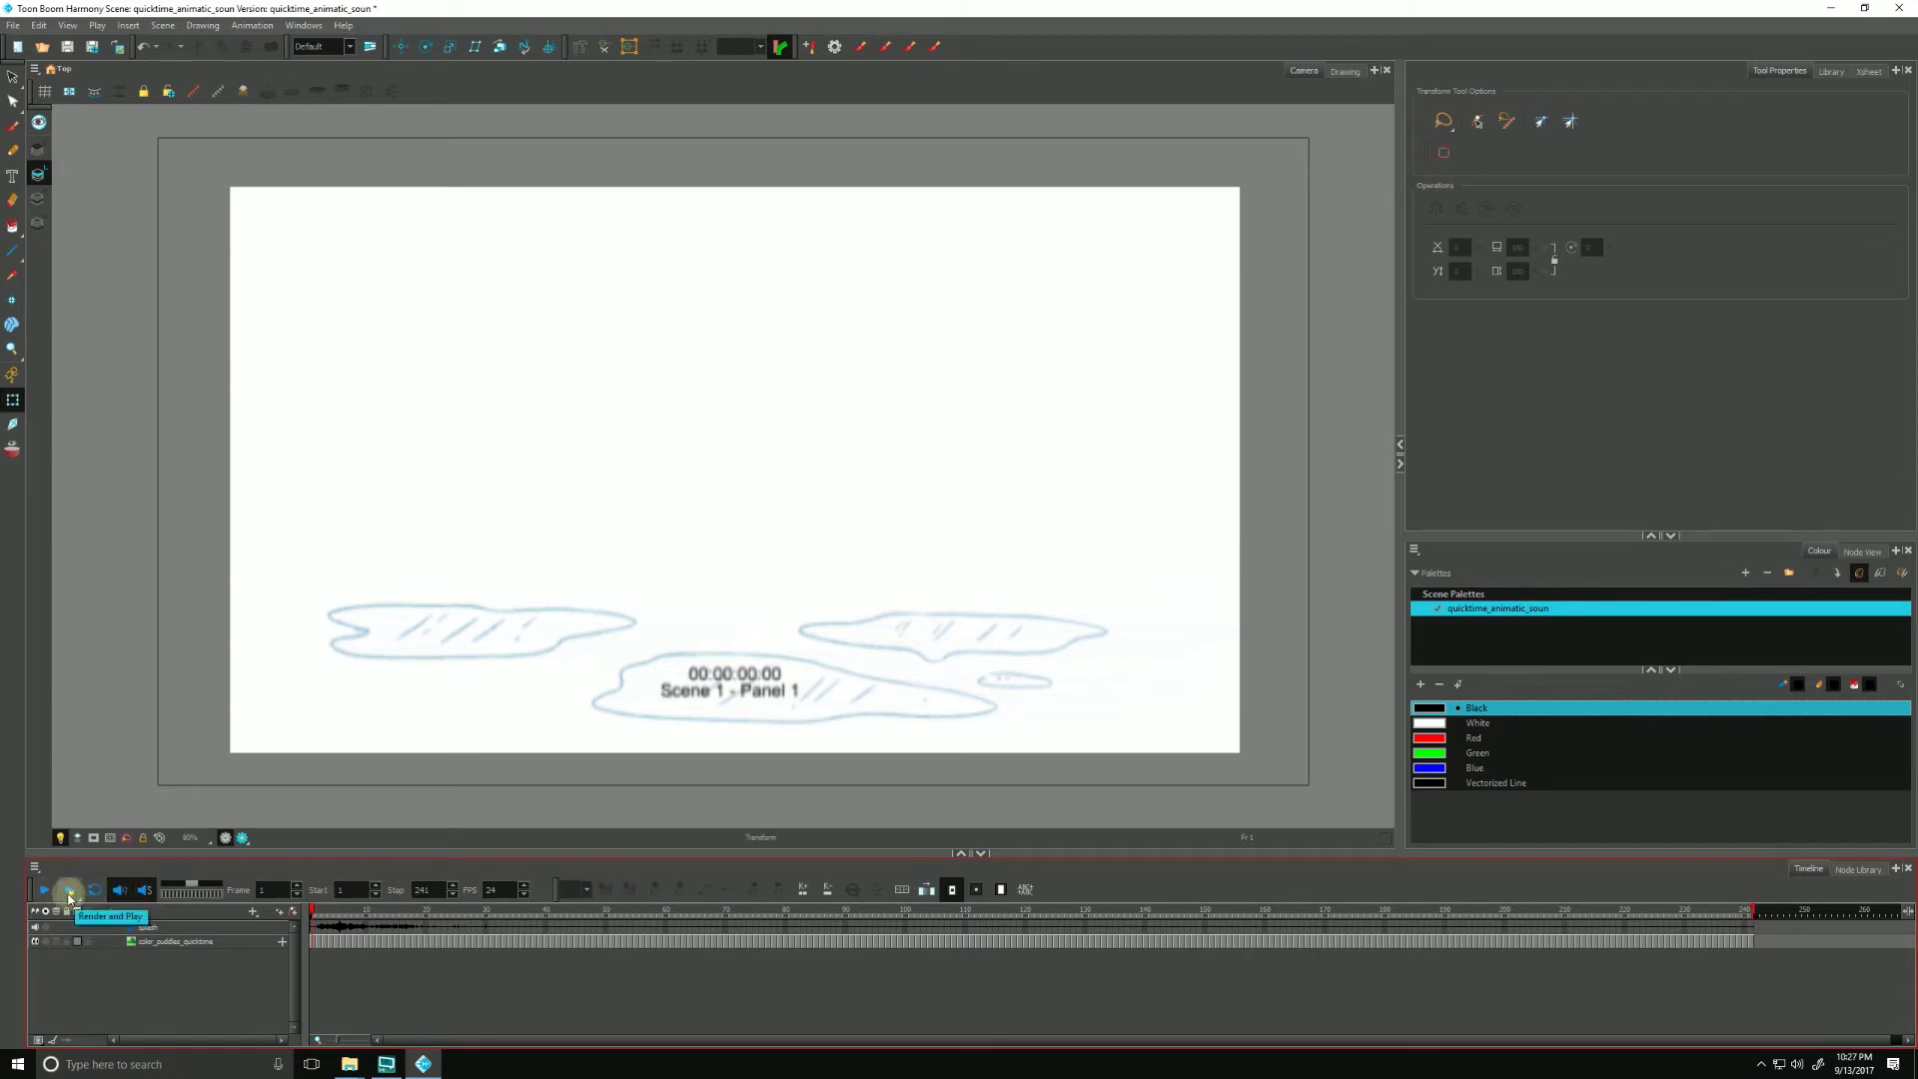
{"action": "left_click", "coordinate": [114, 883]}
{"action": "left_click", "coordinate": [118, 889]}
{"action": "left_click", "coordinate": [118, 890]}
{"action": "left_click", "coordinate": [318, 911]}
{"action": "key", "text": "shift+Return"}
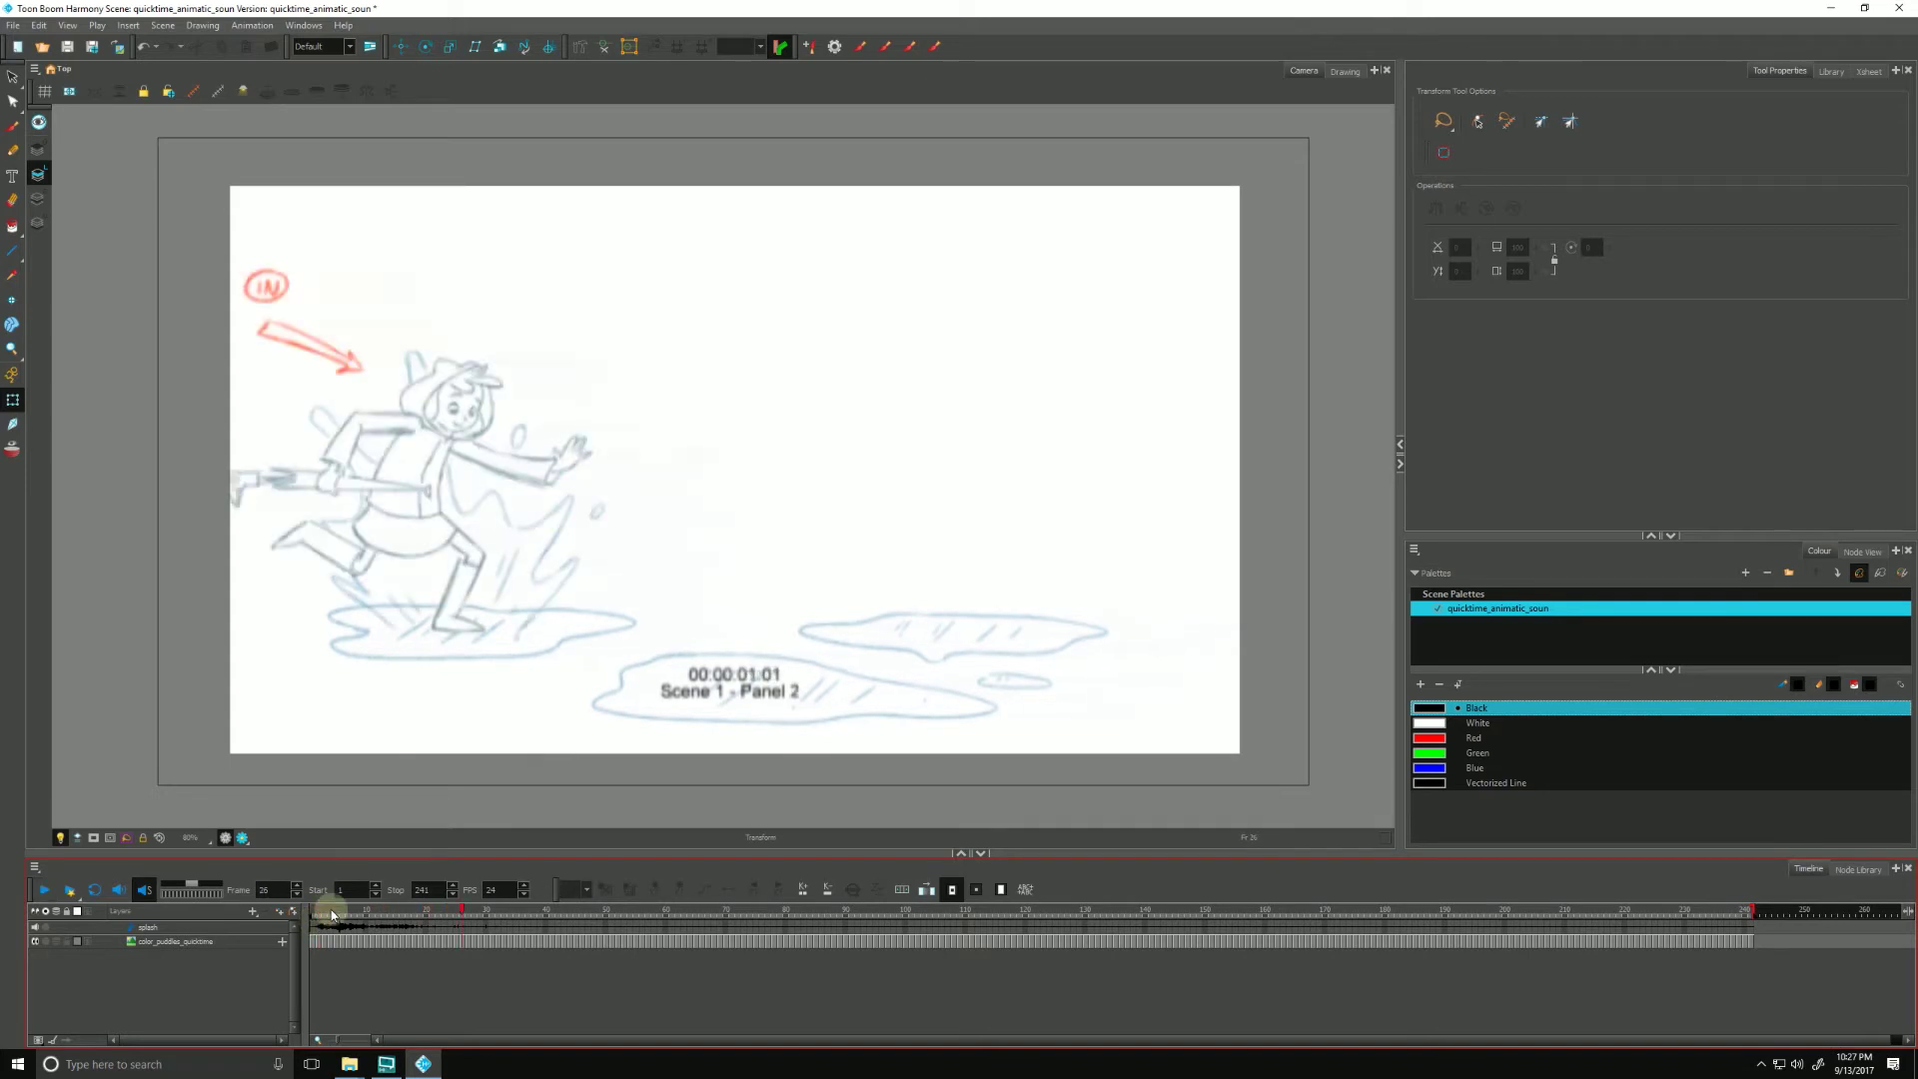
{"action": "left_click", "coordinate": [310, 911]}
Step: Turn sound playback back on and scrub the playhead through the splash audio
{"action": "left_click", "coordinate": [118, 890]}
{"action": "left_click_drag", "start_coordinate": [346, 919], "coordinate": [399, 951]}
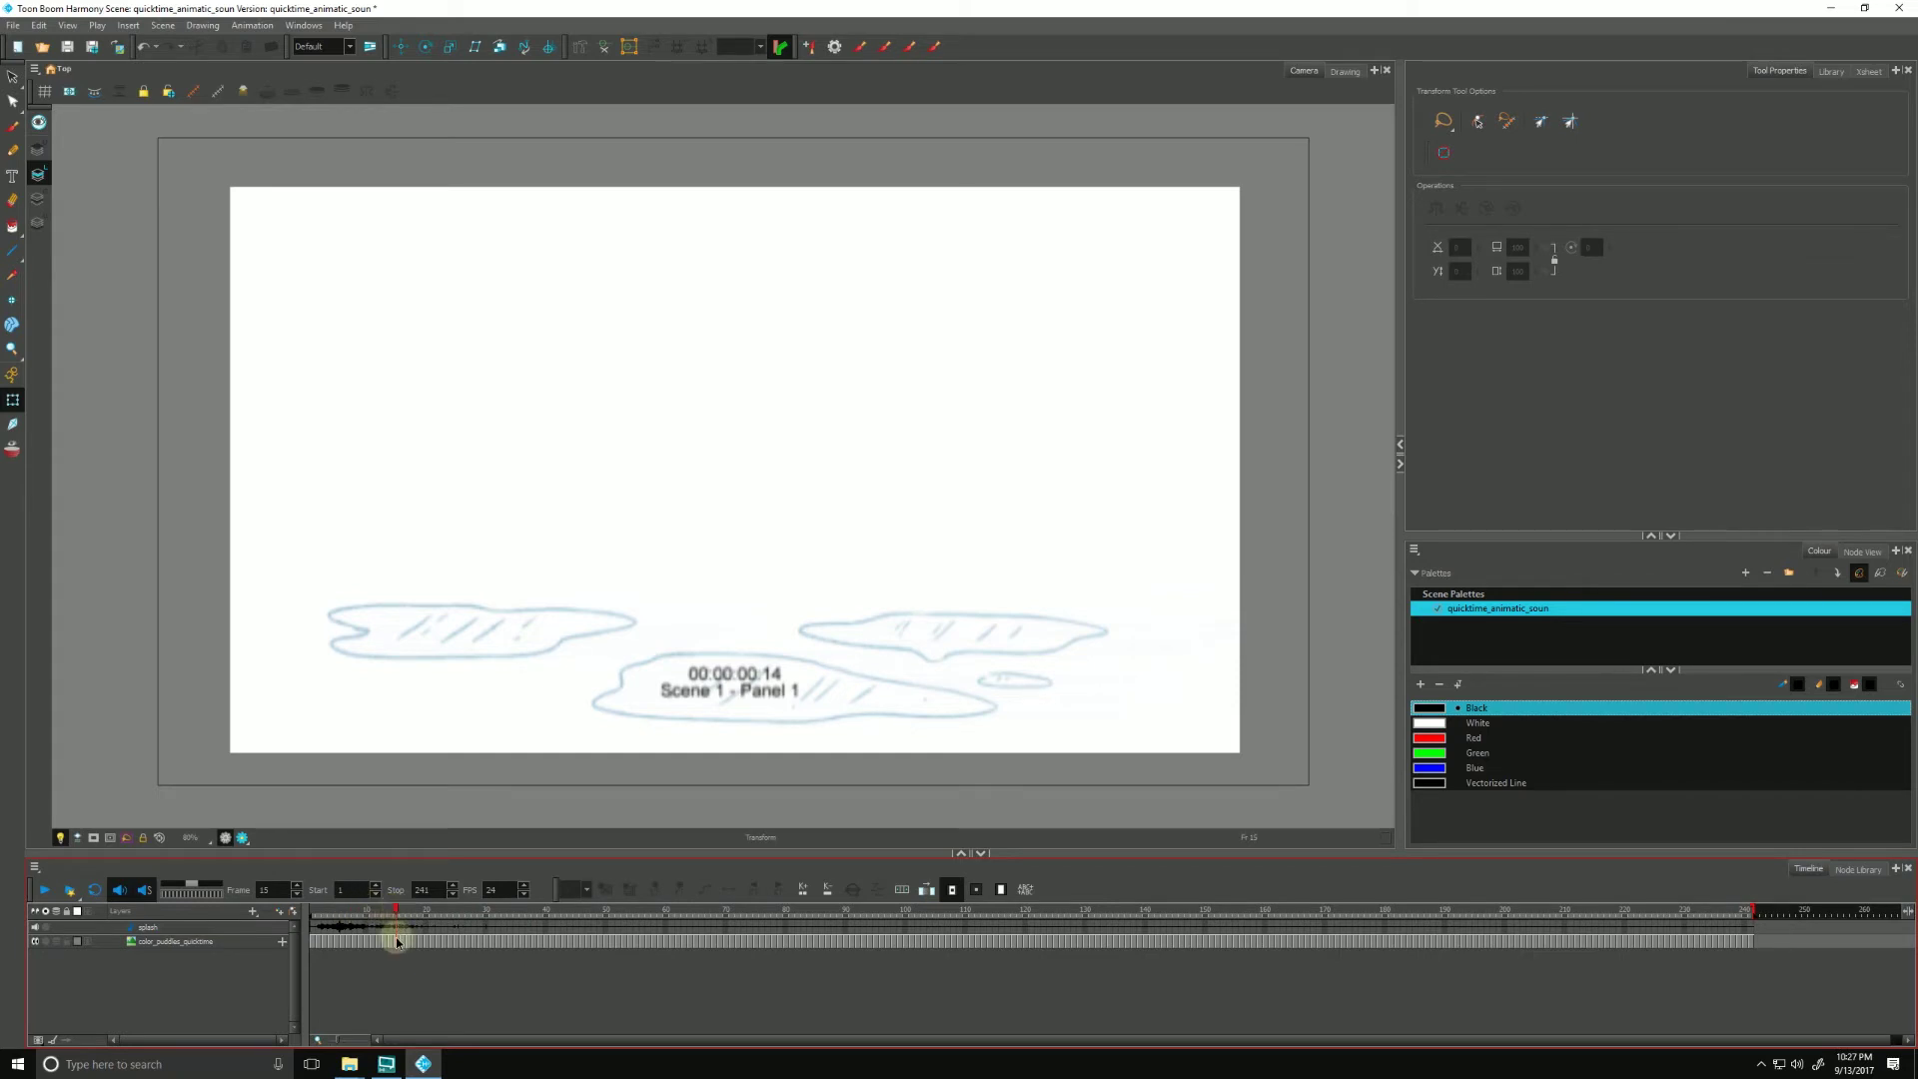
{"action": "mouse_move", "coordinate": [395, 941]}
{"action": "left_mouse_down"}
{"action": "mouse_move", "coordinate": [334, 963]}
{"action": "mouse_move", "coordinate": [386, 977]}
{"action": "left_mouse_up"}
Step: Try moving the splash sound further along its timeline layer, and undo the move
{"action": "left_click", "coordinate": [313, 927]}
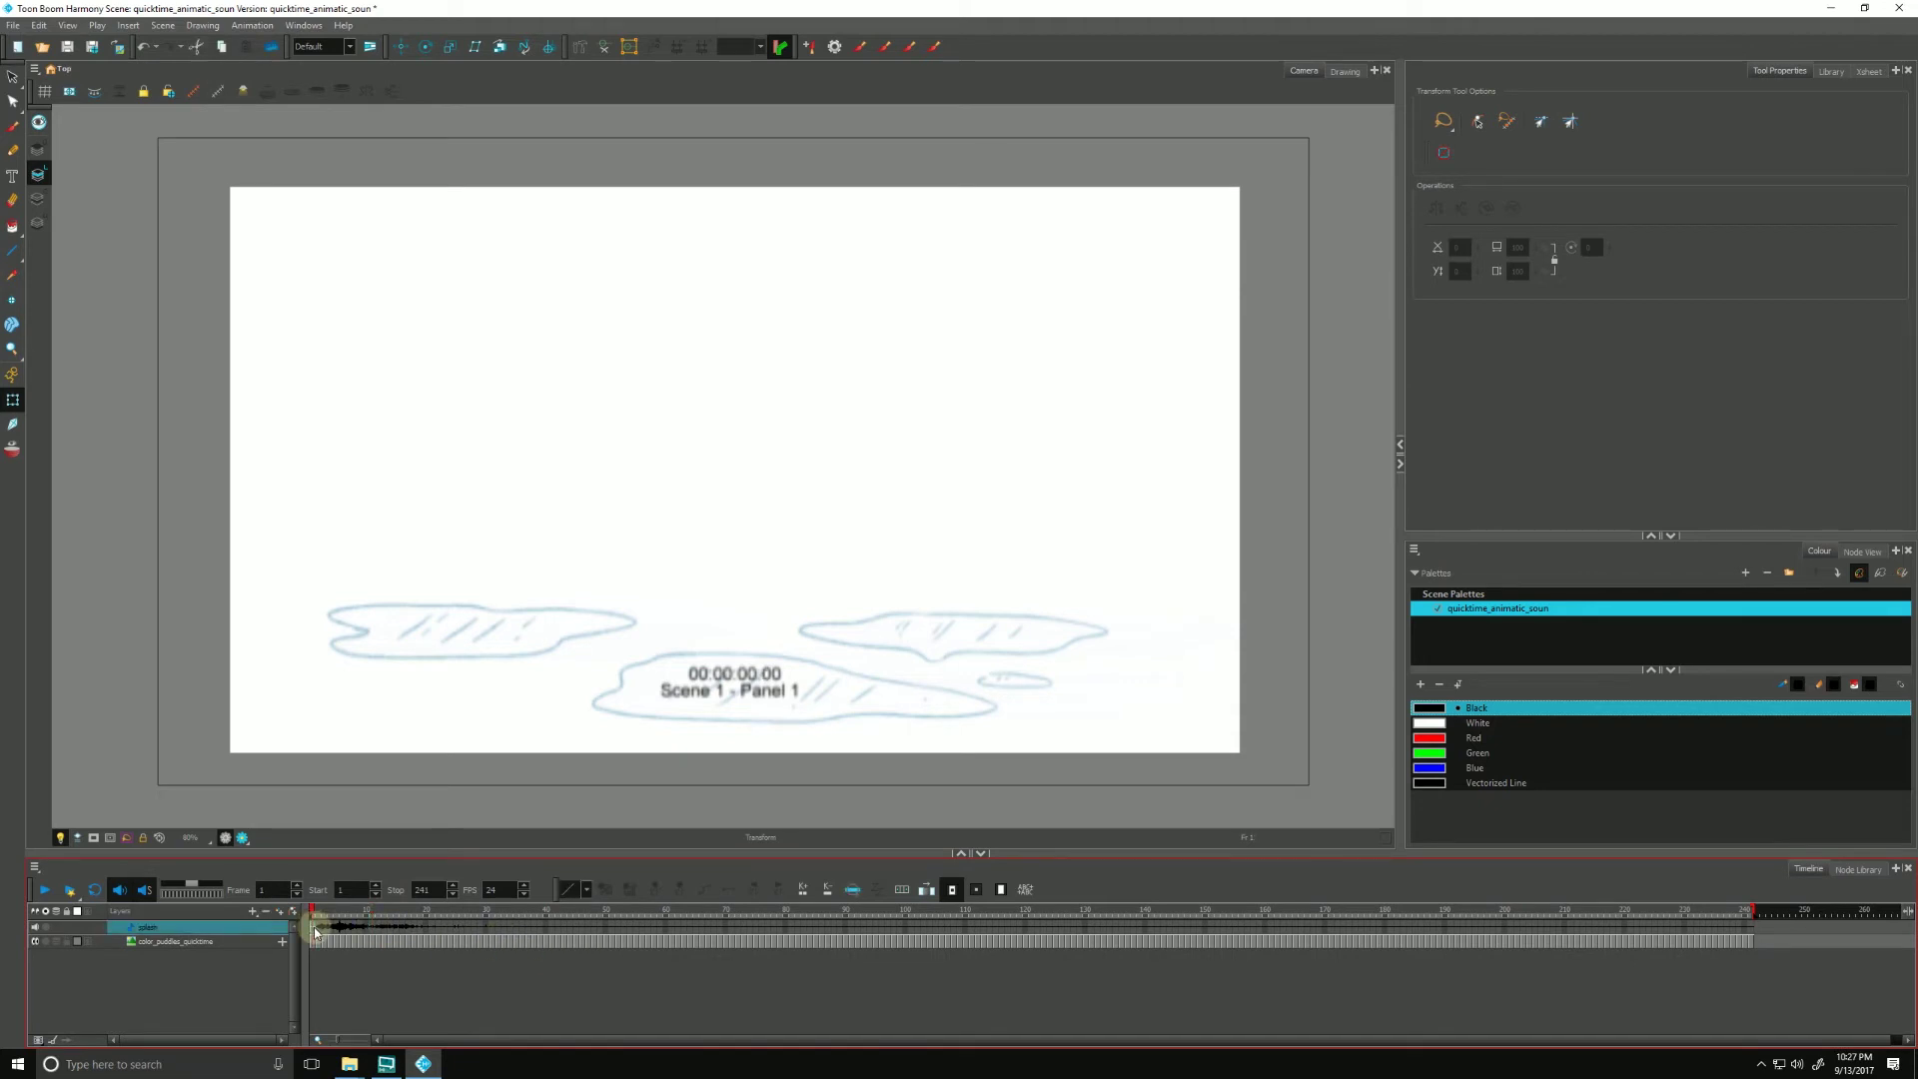
{"action": "left_click", "coordinate": [526, 927]}
{"action": "left_click_drag", "start_coordinate": [332, 926], "coordinate": [512, 926]}
{"action": "left_click", "coordinate": [525, 943]}
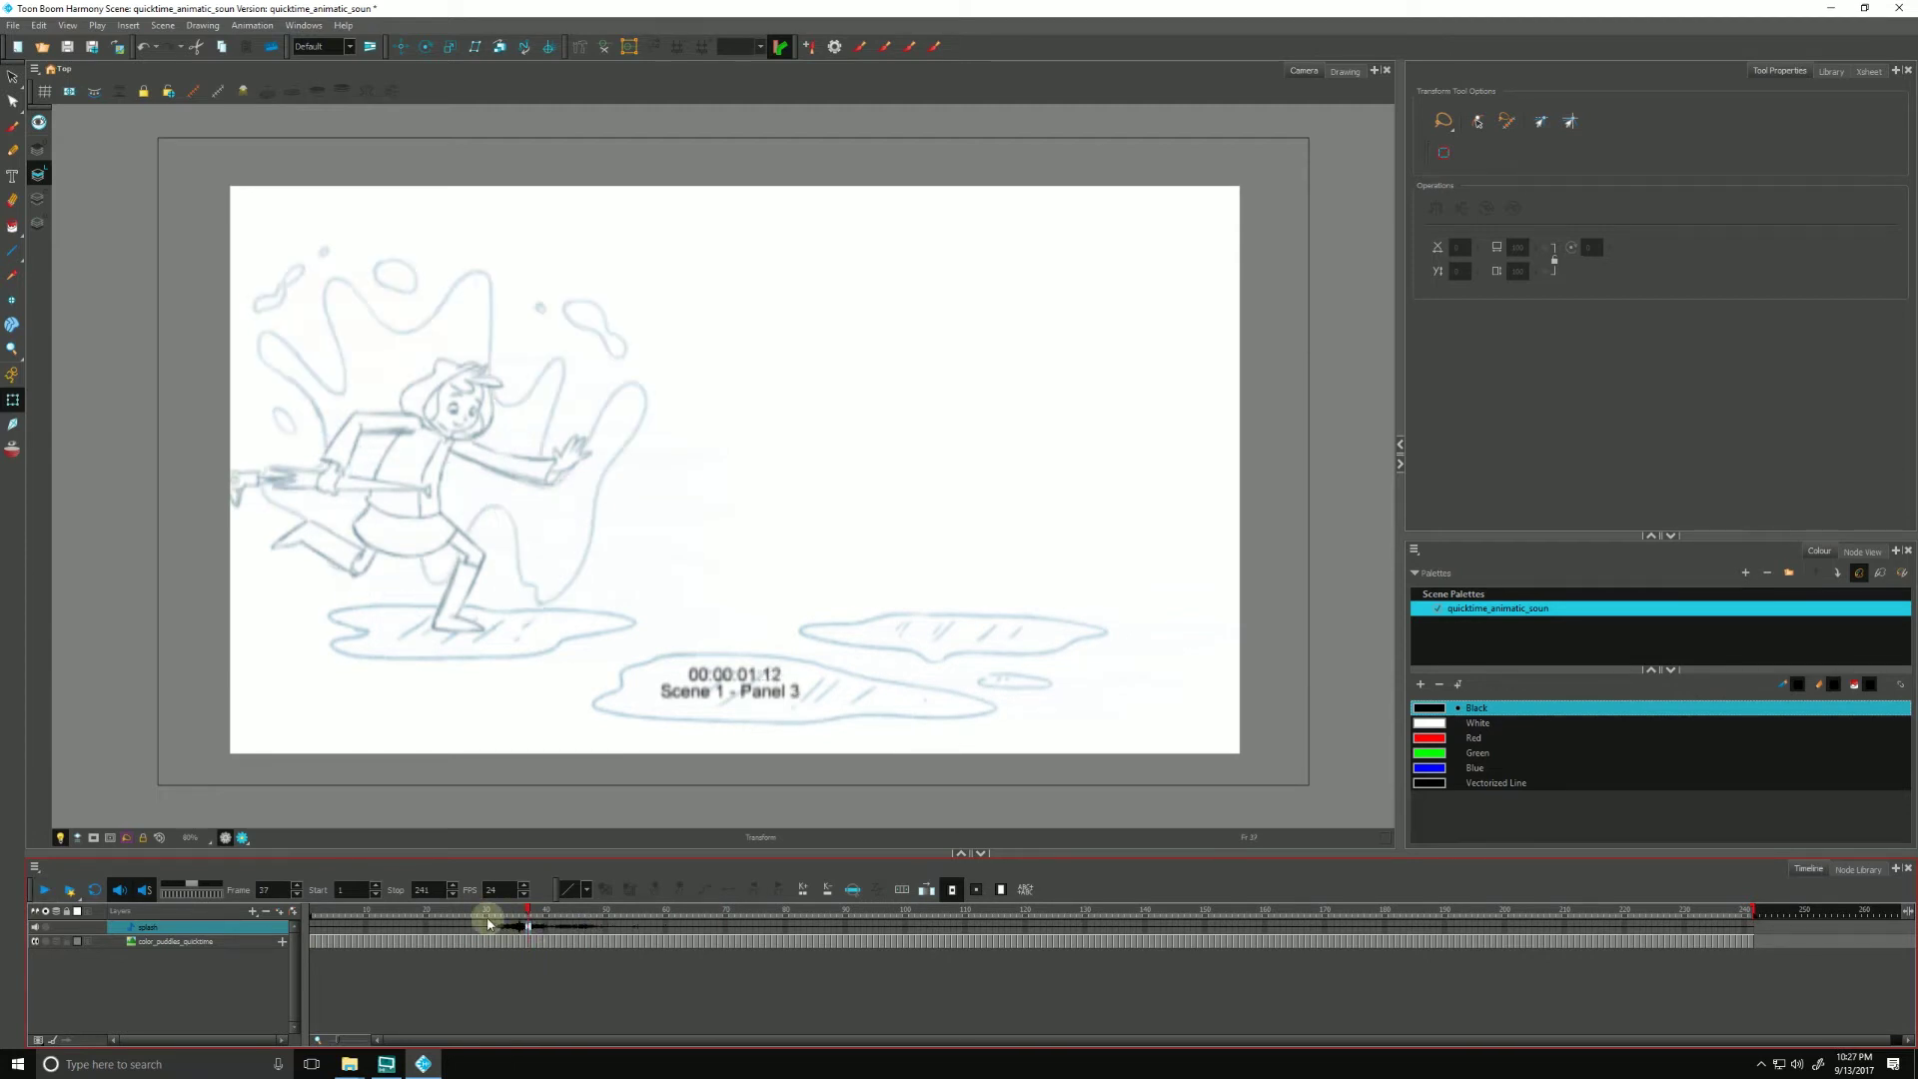
{"action": "key", "text": "ctrl+z"}
Step: Try moving only the later part of the splash sound along the timeline, play it, and undo the move
{"action": "left_click_drag", "start_coordinate": [349, 927], "coordinate": [528, 932]}
{"action": "left_click_drag", "start_coordinate": [349, 927], "coordinate": [476, 925]}
{"action": "left_click", "coordinate": [346, 913]}
{"action": "key", "text": "Return"}
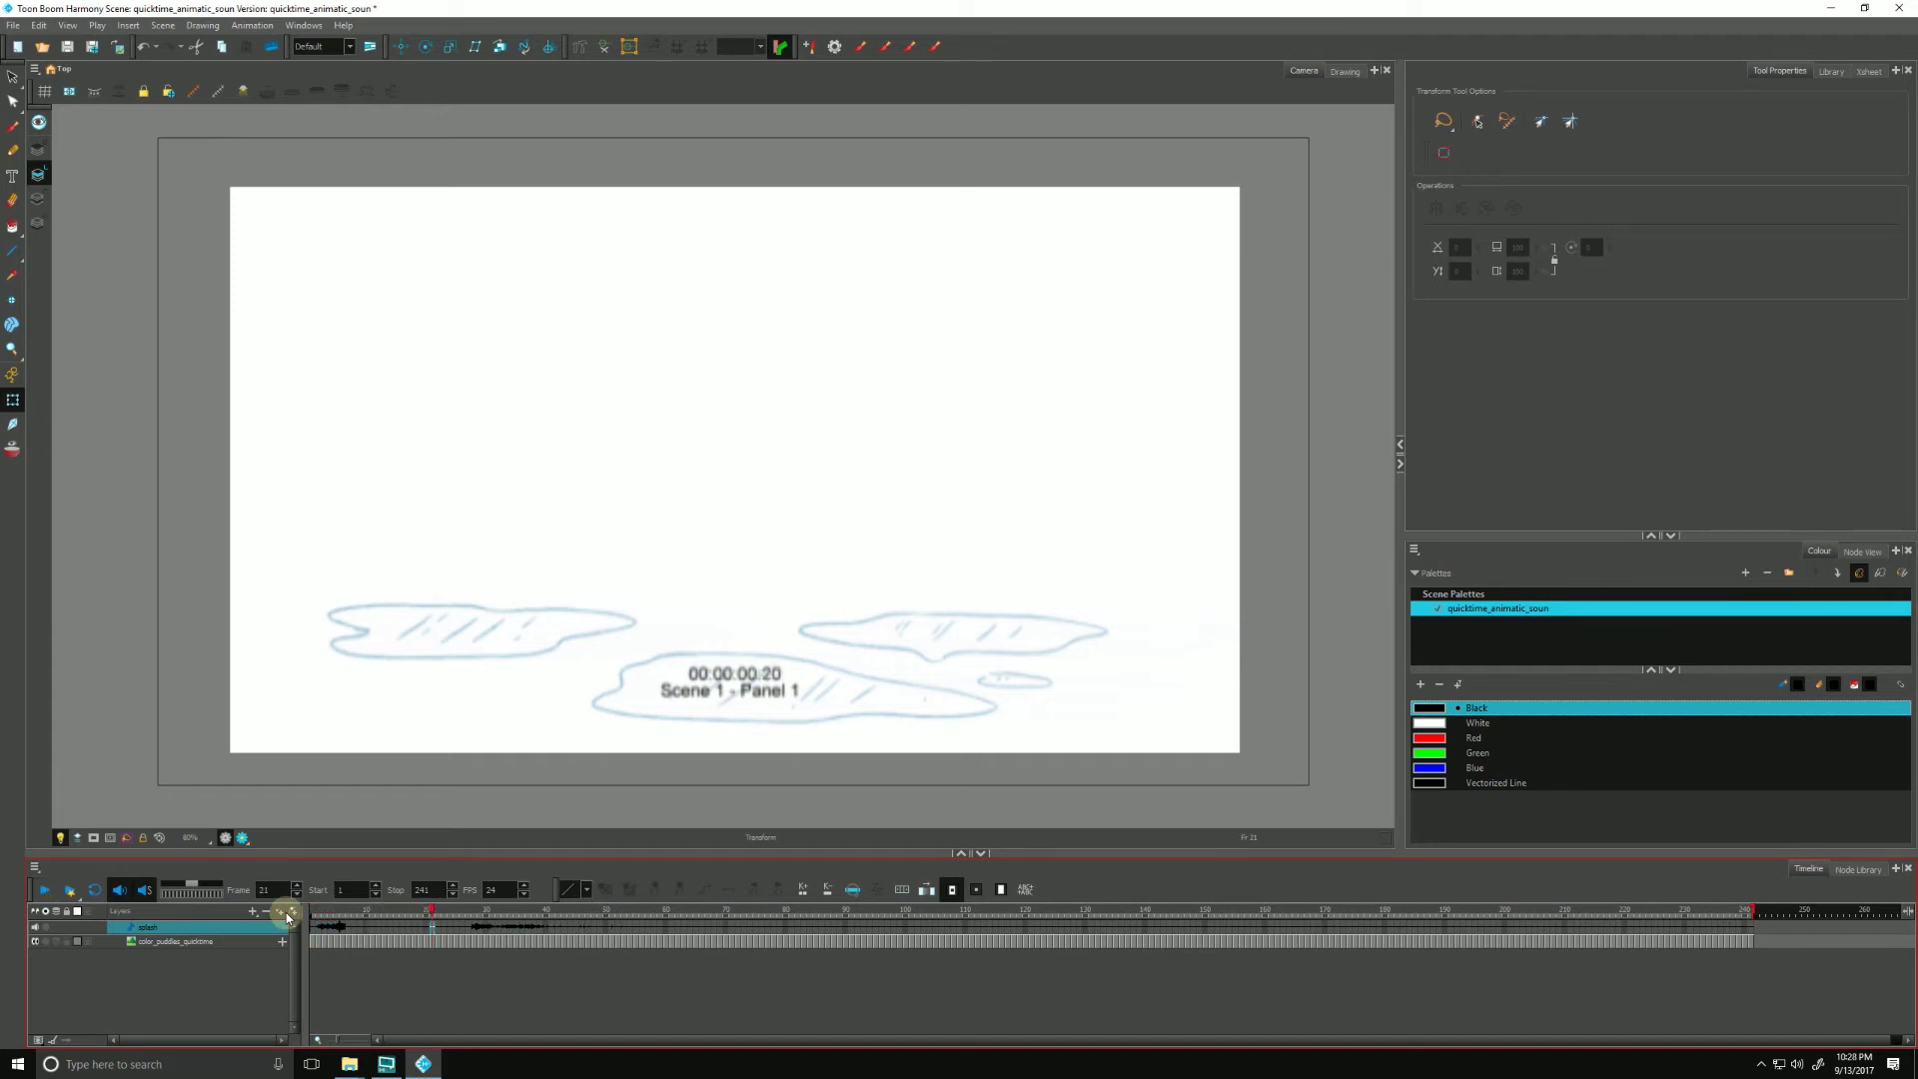
{"action": "key", "text": "ctrl+z"}
Step: Return to the first frame, open the splash layer in the Sound Element Editor, and move the sound's start to frame 16
{"action": "left_click_drag", "start_coordinate": [319, 909], "coordinate": [303, 908]}
{"action": "double_click", "coordinate": [129, 927]}
{"action": "left_click_drag", "start_coordinate": [773, 321], "coordinate": [861, 303]}
{"action": "left_click", "coordinate": [926, 299]}
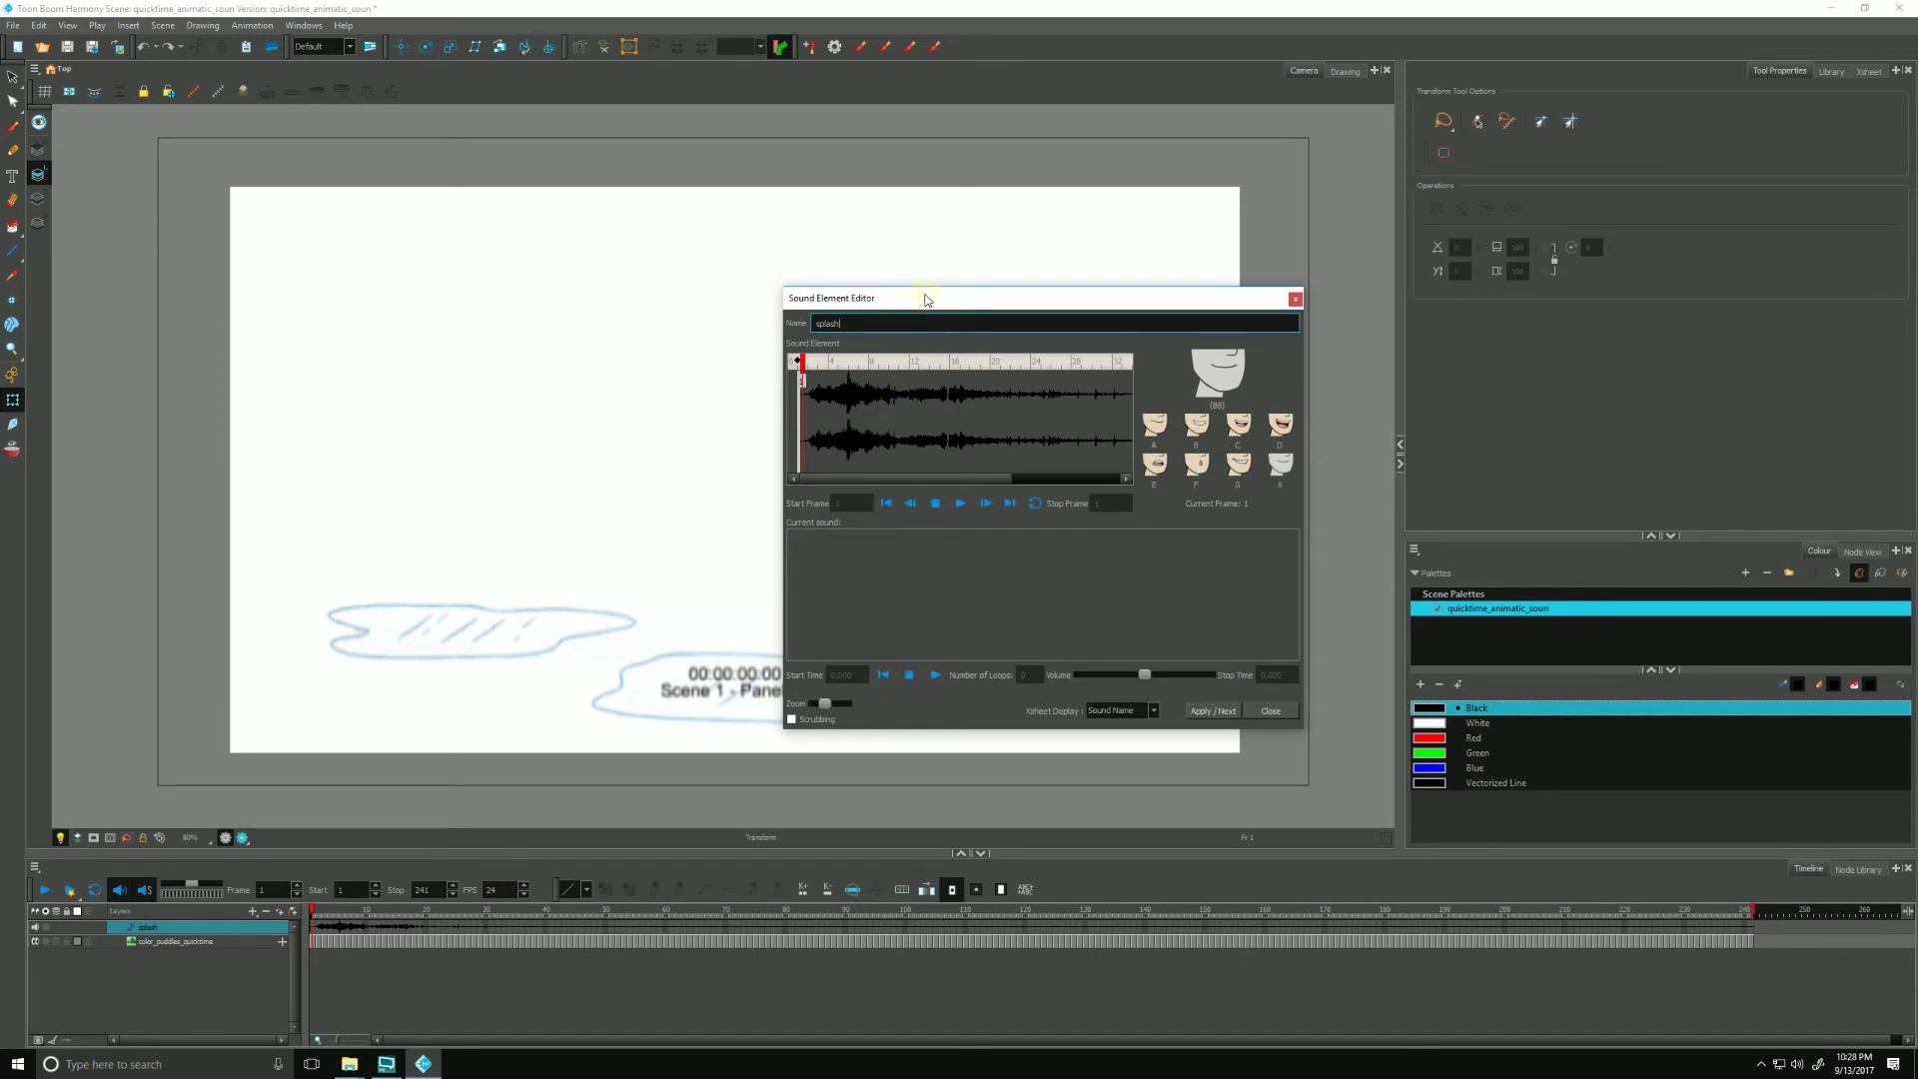
{"action": "left_click", "coordinate": [921, 411]}
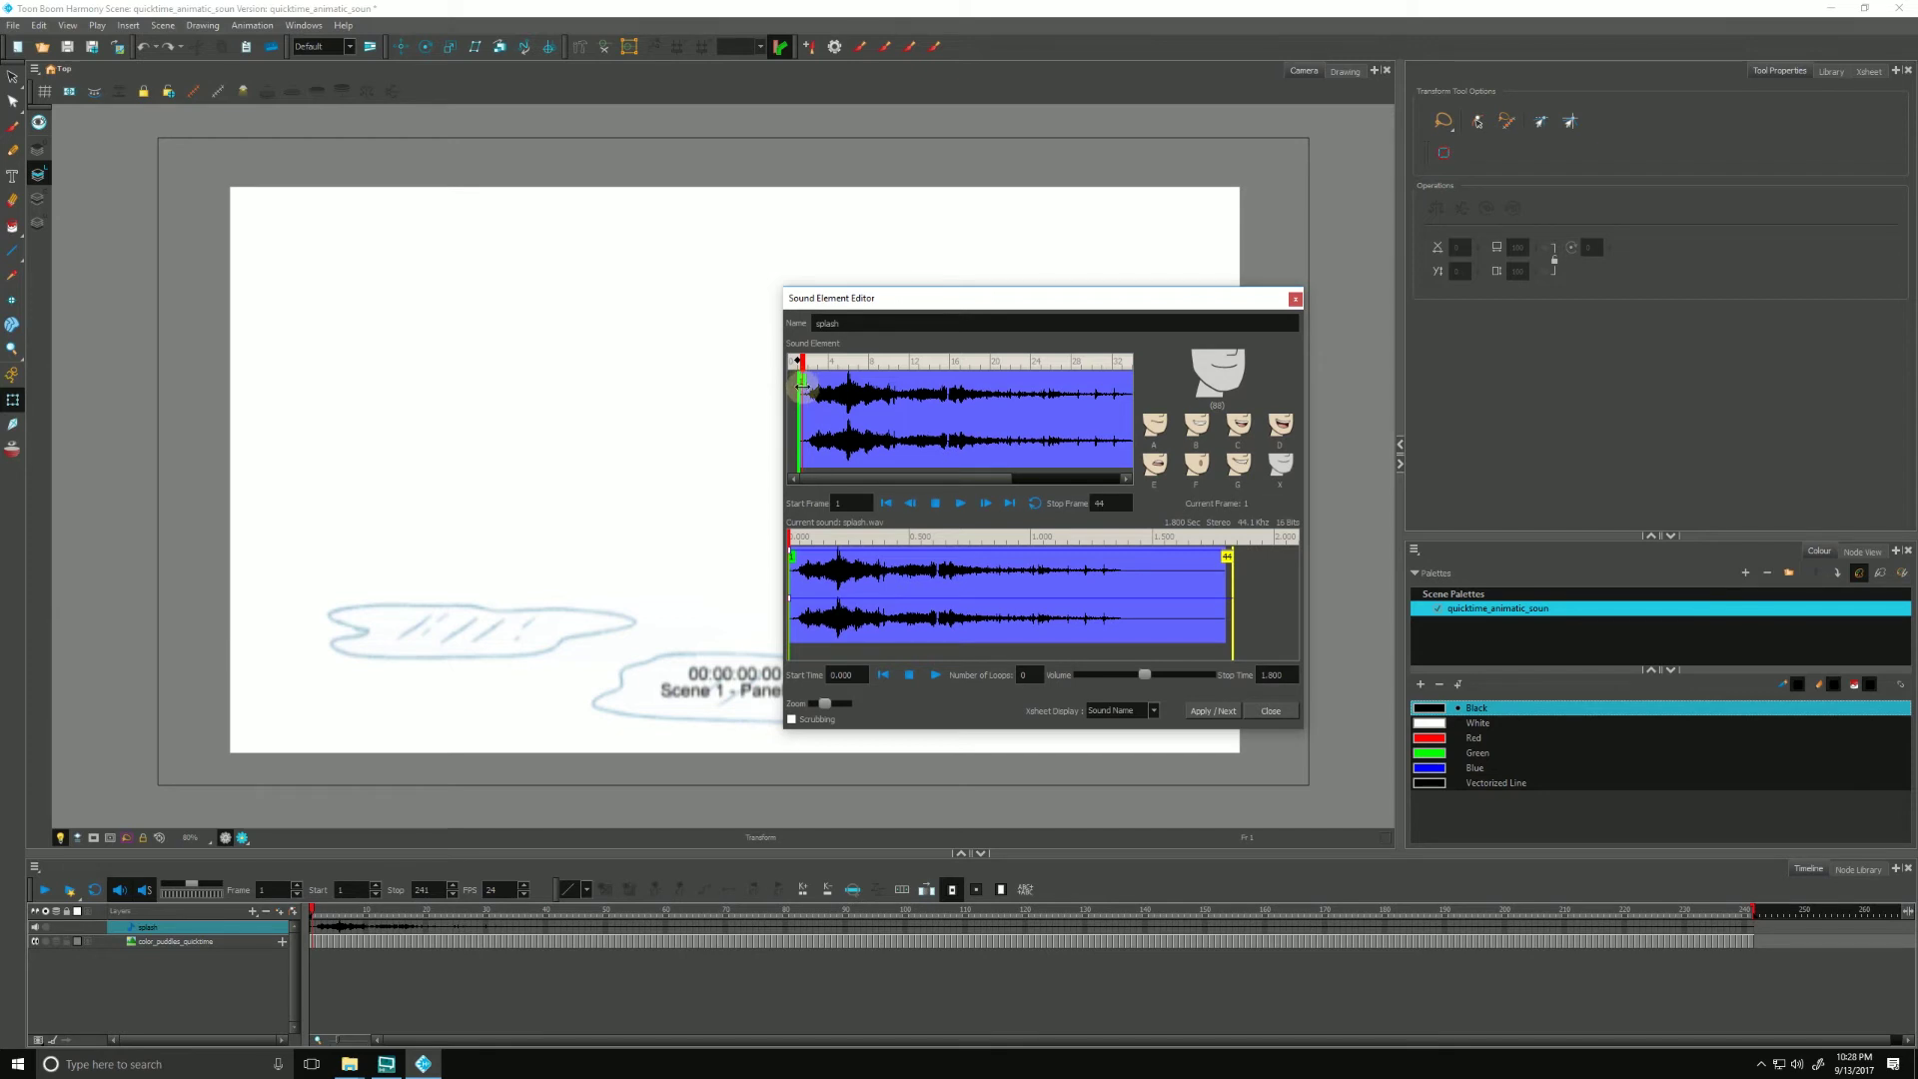
{"action": "left_click_drag", "start_coordinate": [806, 390], "coordinate": [947, 437]}
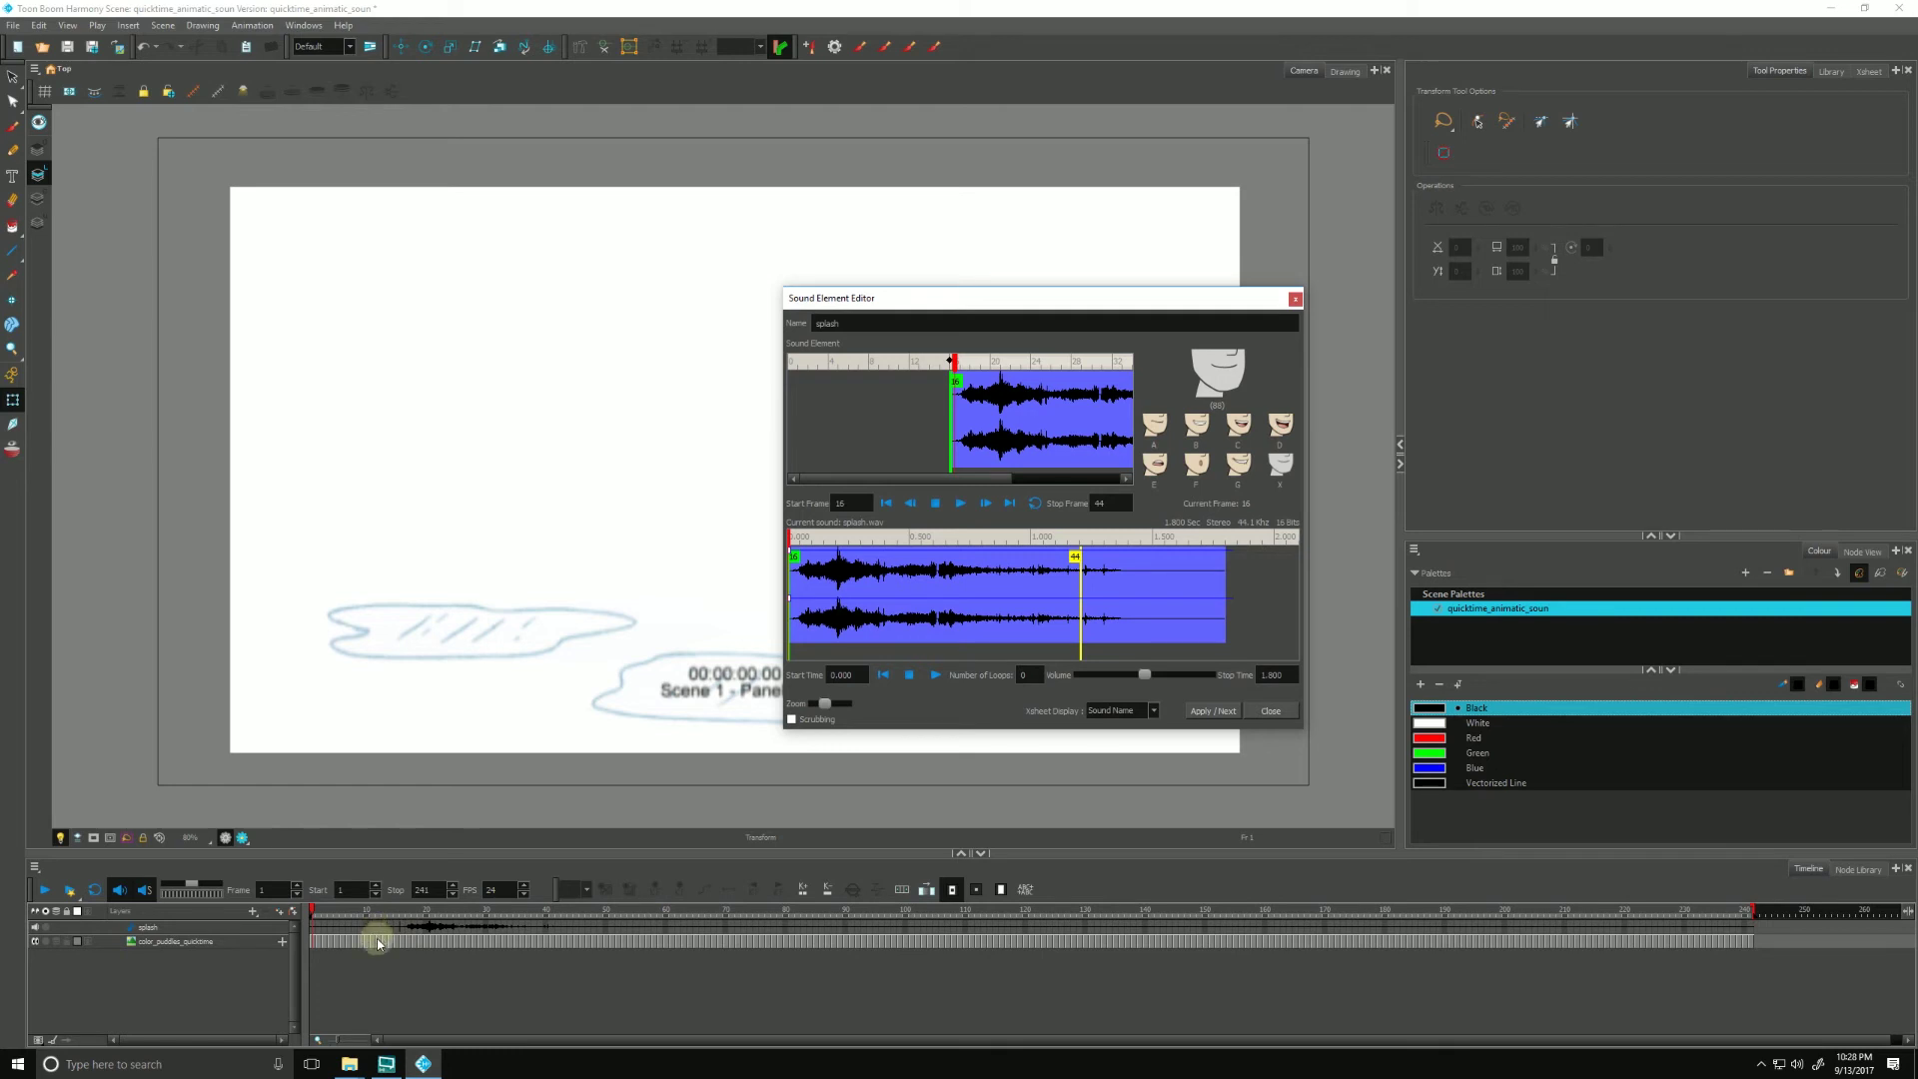
Step: Scrub the animatic to the splash drawing at frame 25 and move the splash sound's start to frame 22
{"action": "left_click", "coordinate": [427, 912]}
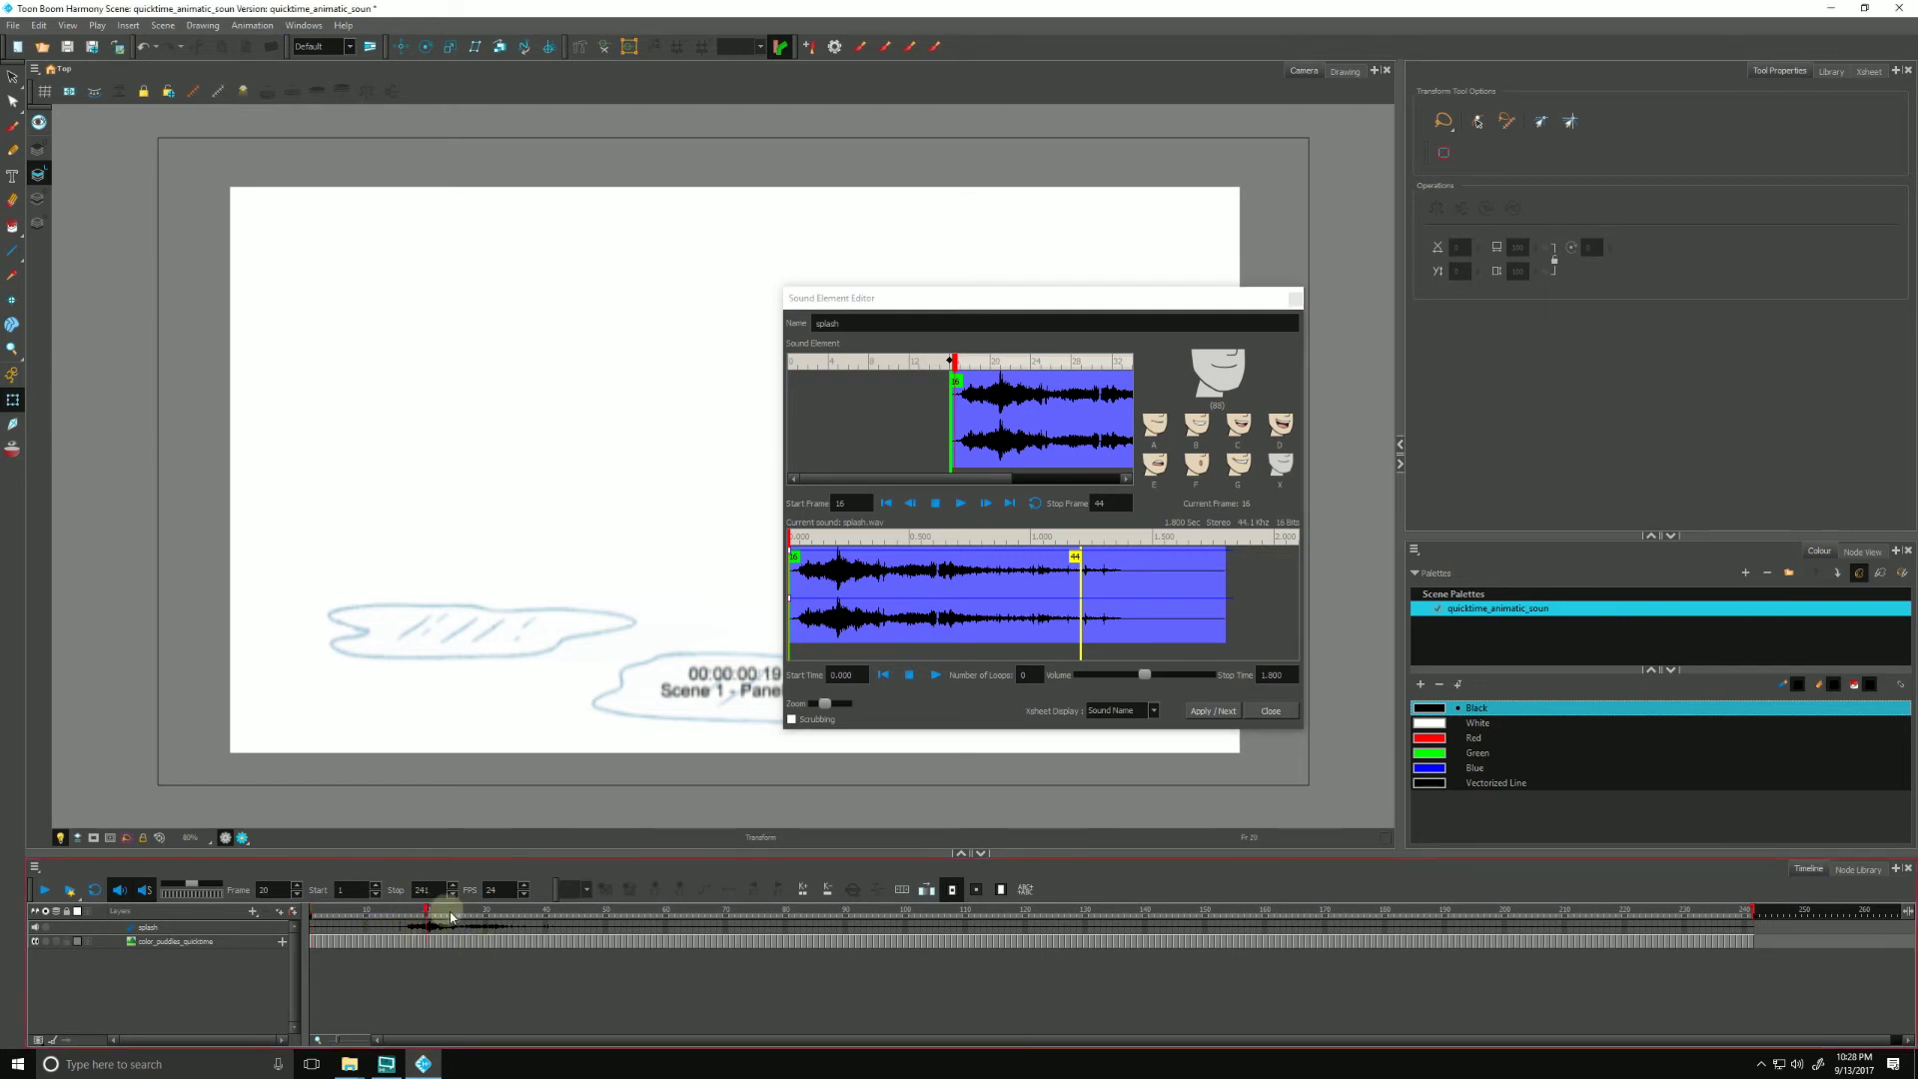
{"action": "left_click_drag", "start_coordinate": [450, 915], "coordinate": [463, 923]}
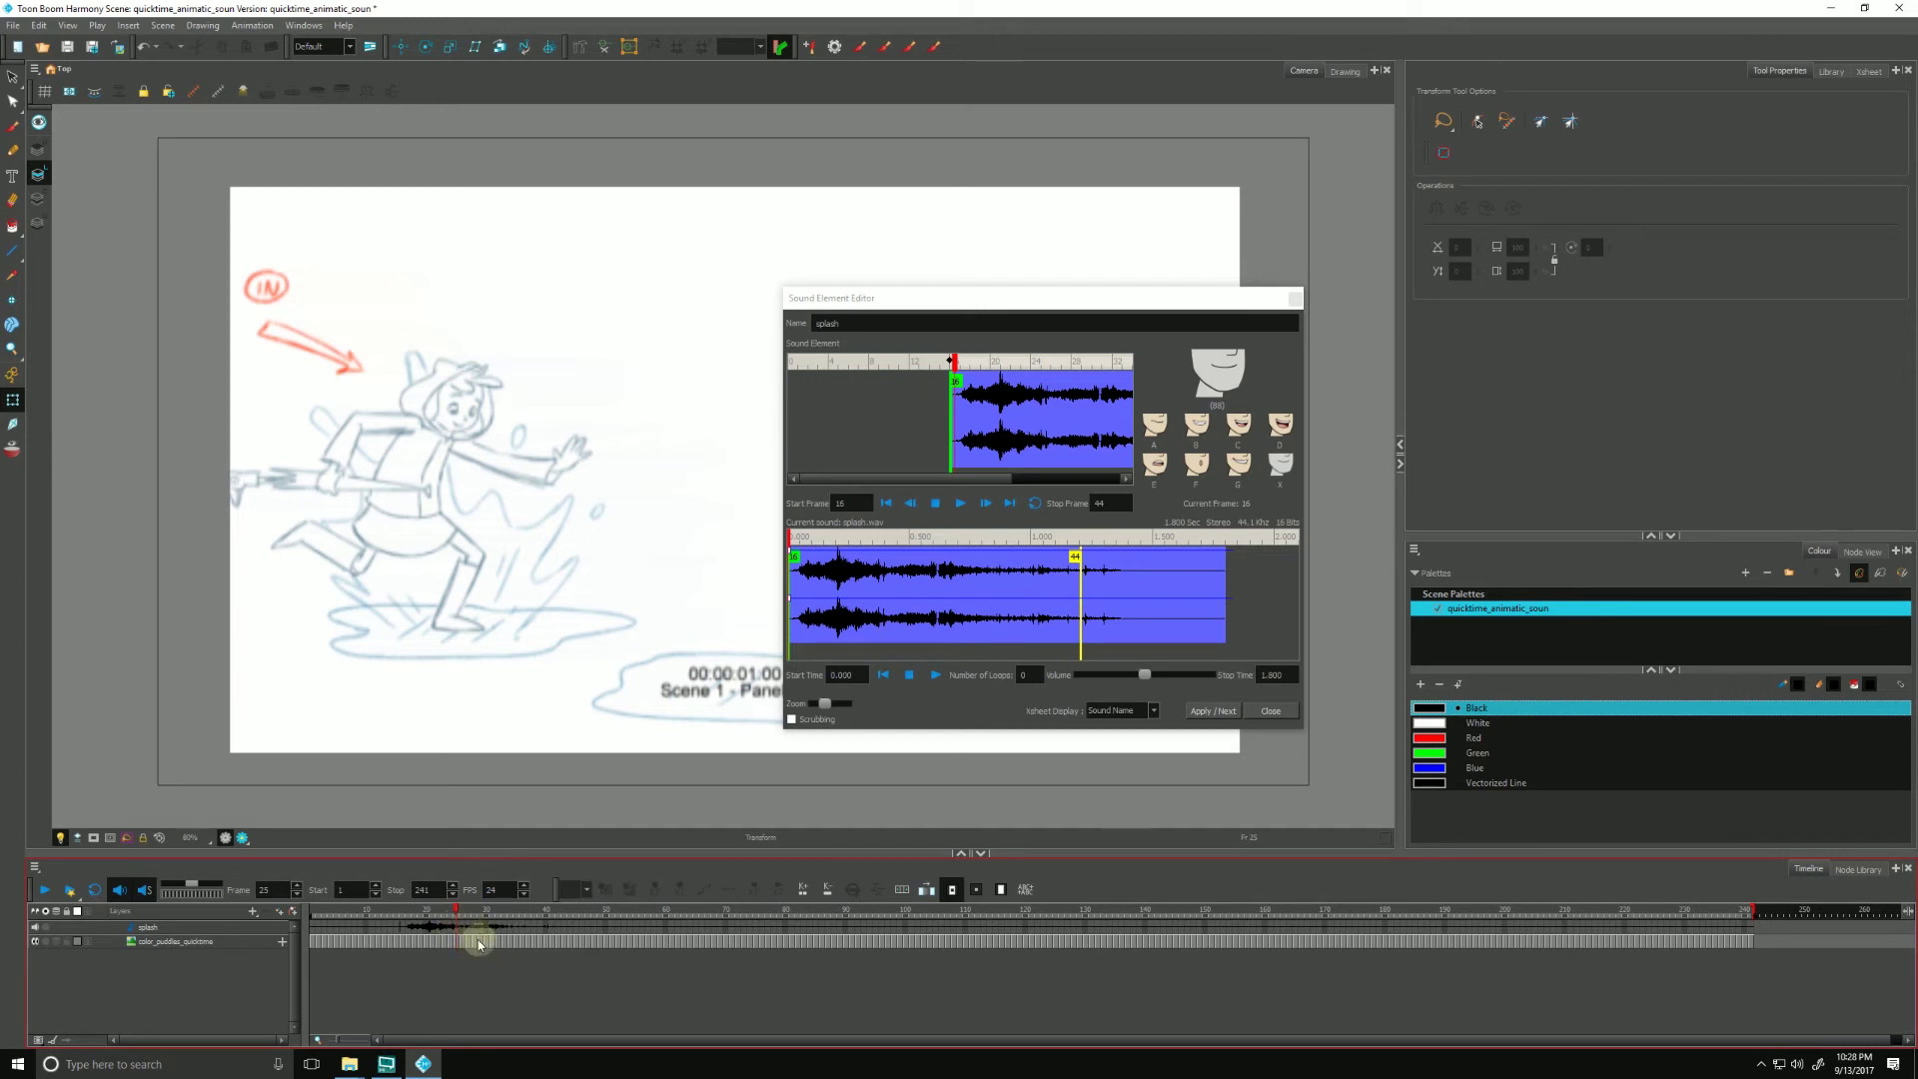
{"action": "left_click", "coordinate": [755, 687]}
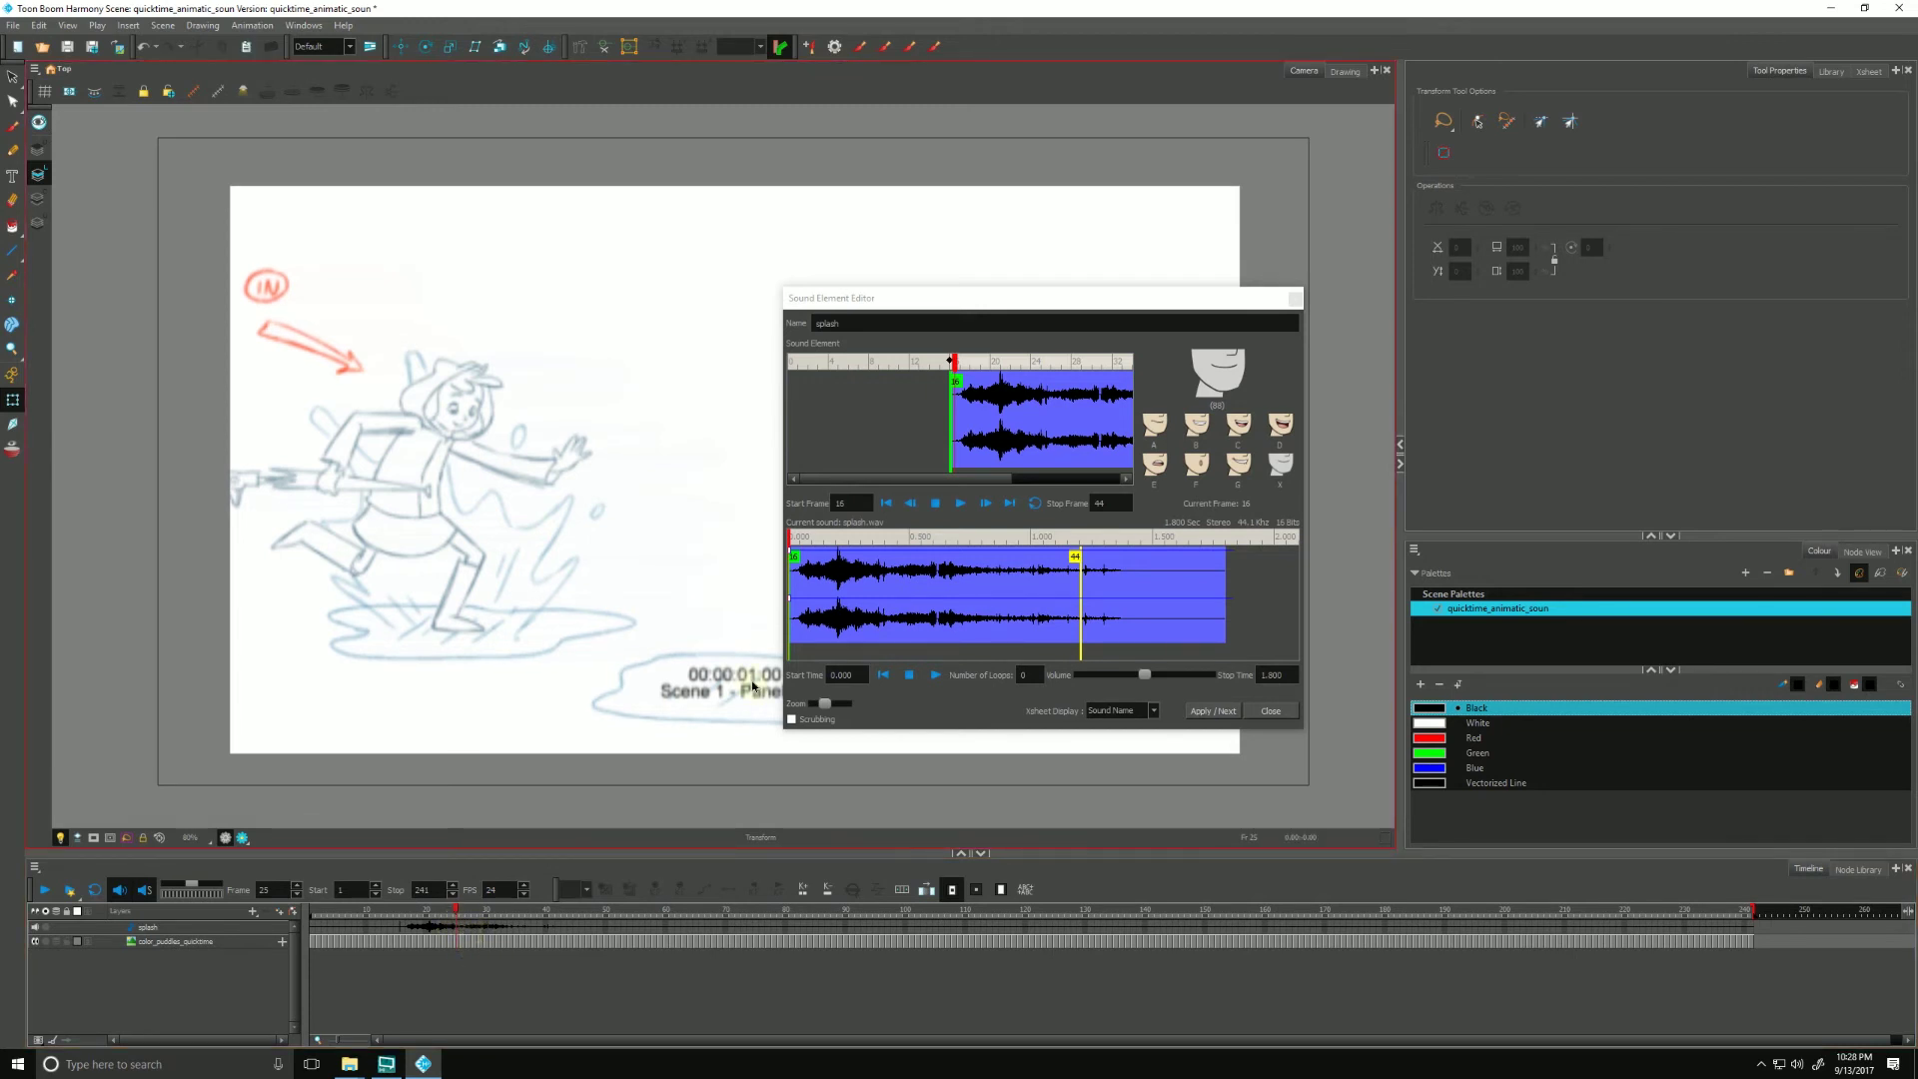
{"action": "left_click", "coordinate": [1055, 483]}
{"action": "left_click", "coordinate": [956, 384]}
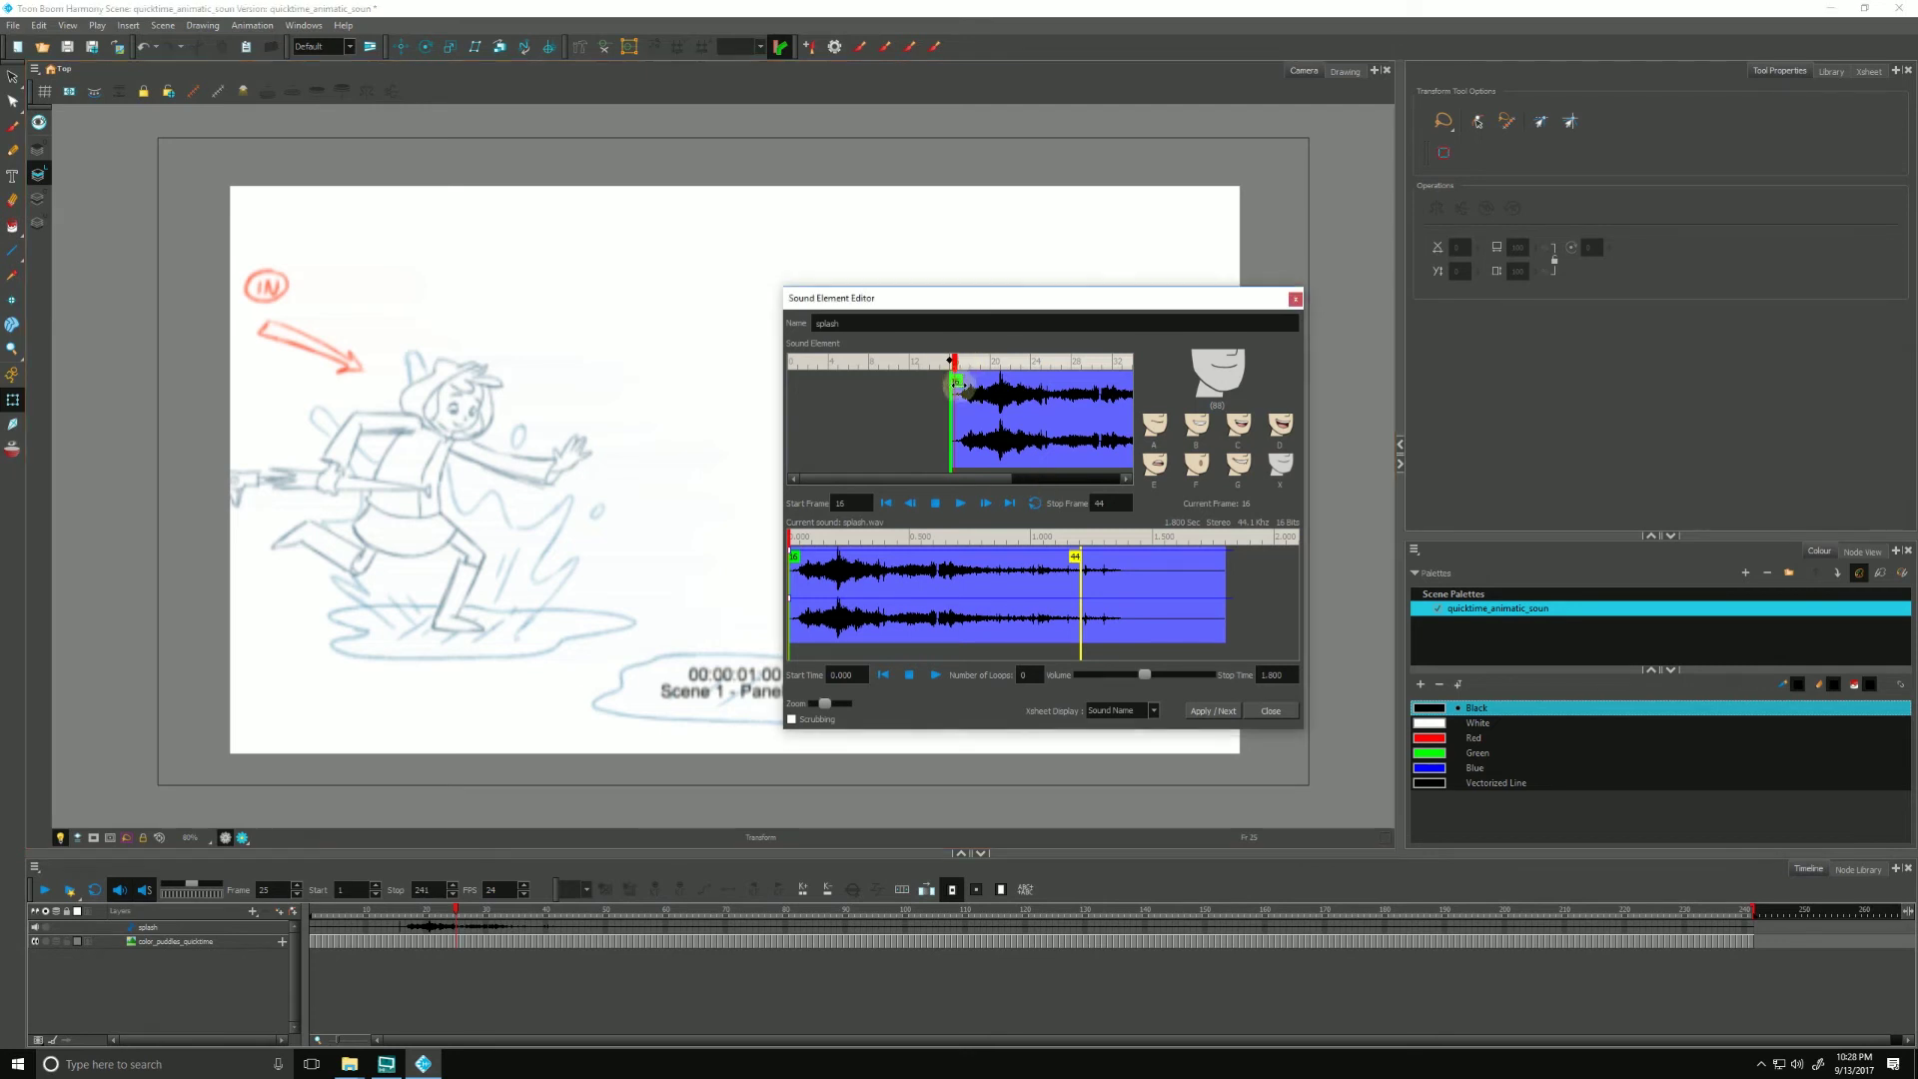
{"action": "mouse_move", "coordinate": [957, 385]}
{"action": "left_mouse_down"}
{"action": "mouse_move", "coordinate": [1027, 398]}
{"action": "mouse_move", "coordinate": [1011, 397]}
{"action": "left_mouse_up"}
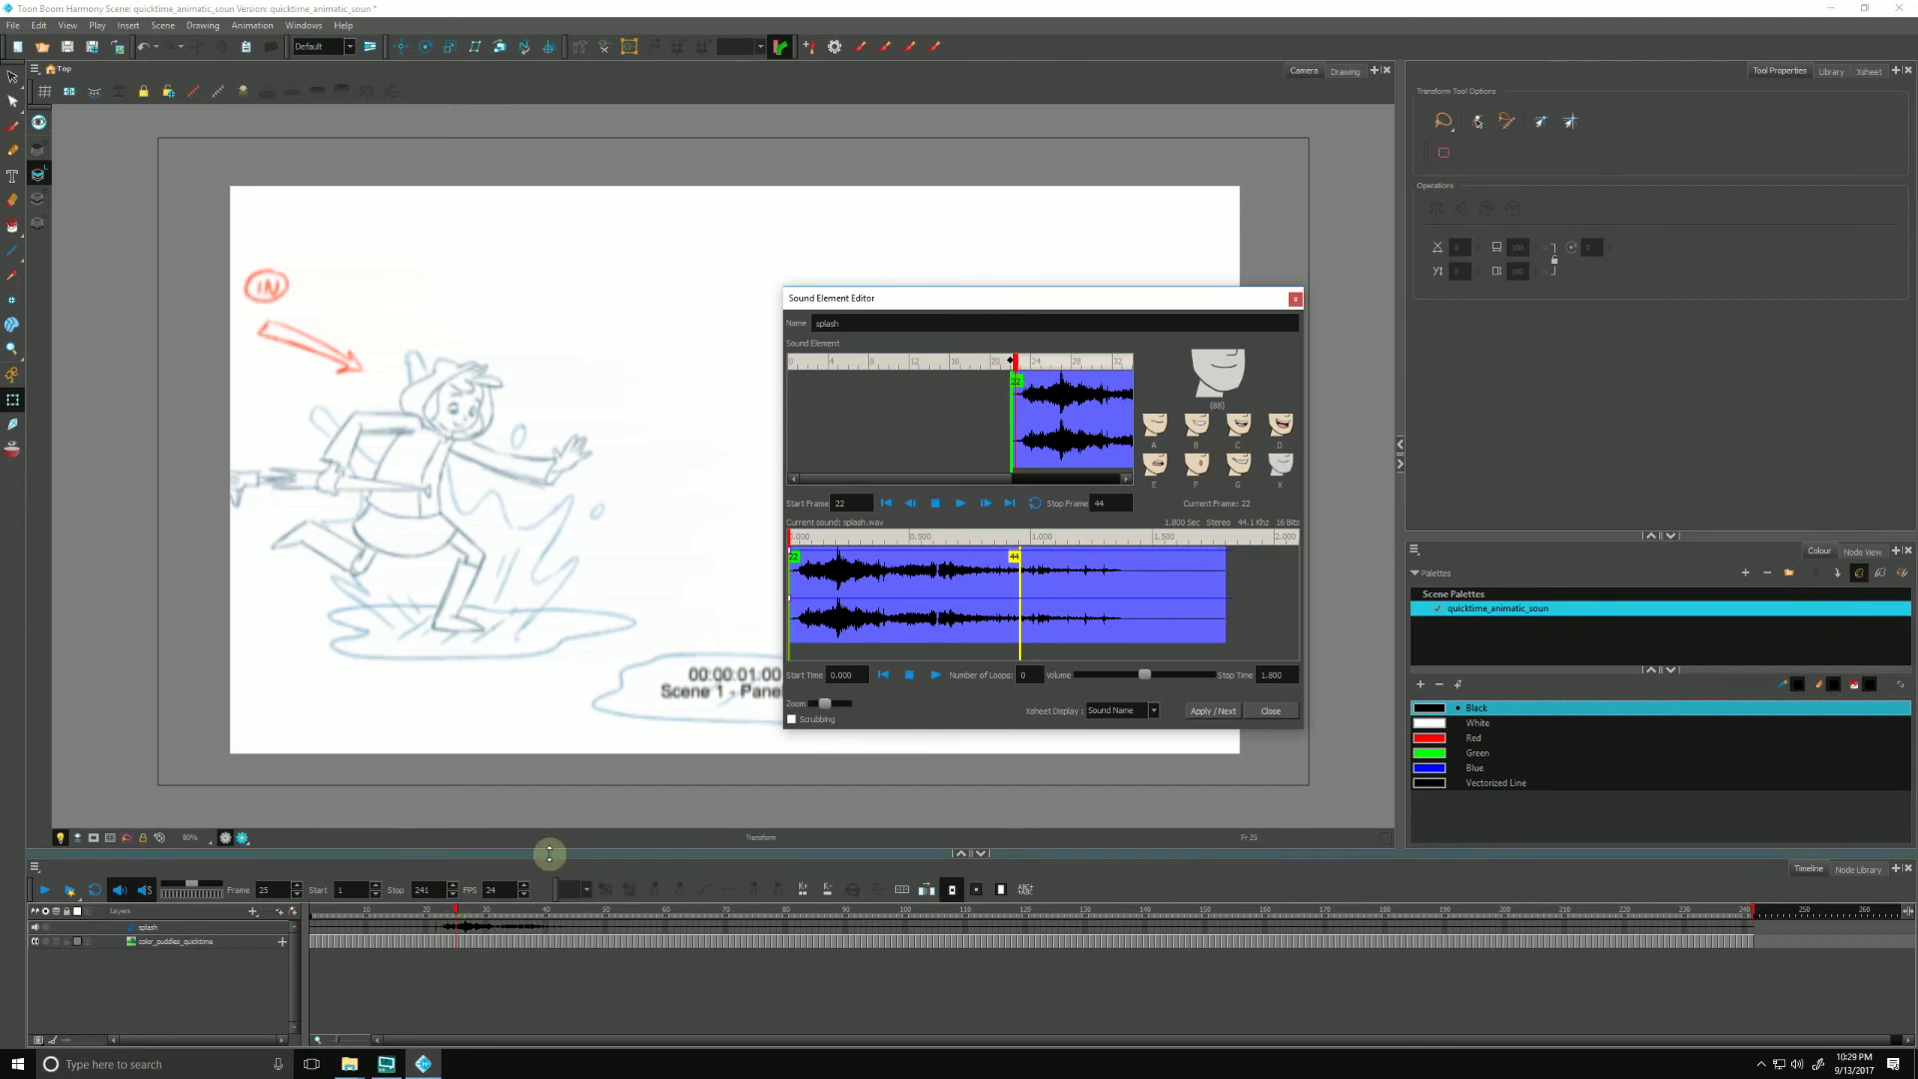
Step: Play the animatic from just before the splash and scrub around it to check the sound's timing
{"action": "left_click", "coordinate": [386, 909]}
{"action": "key", "text": "shift+Return"}
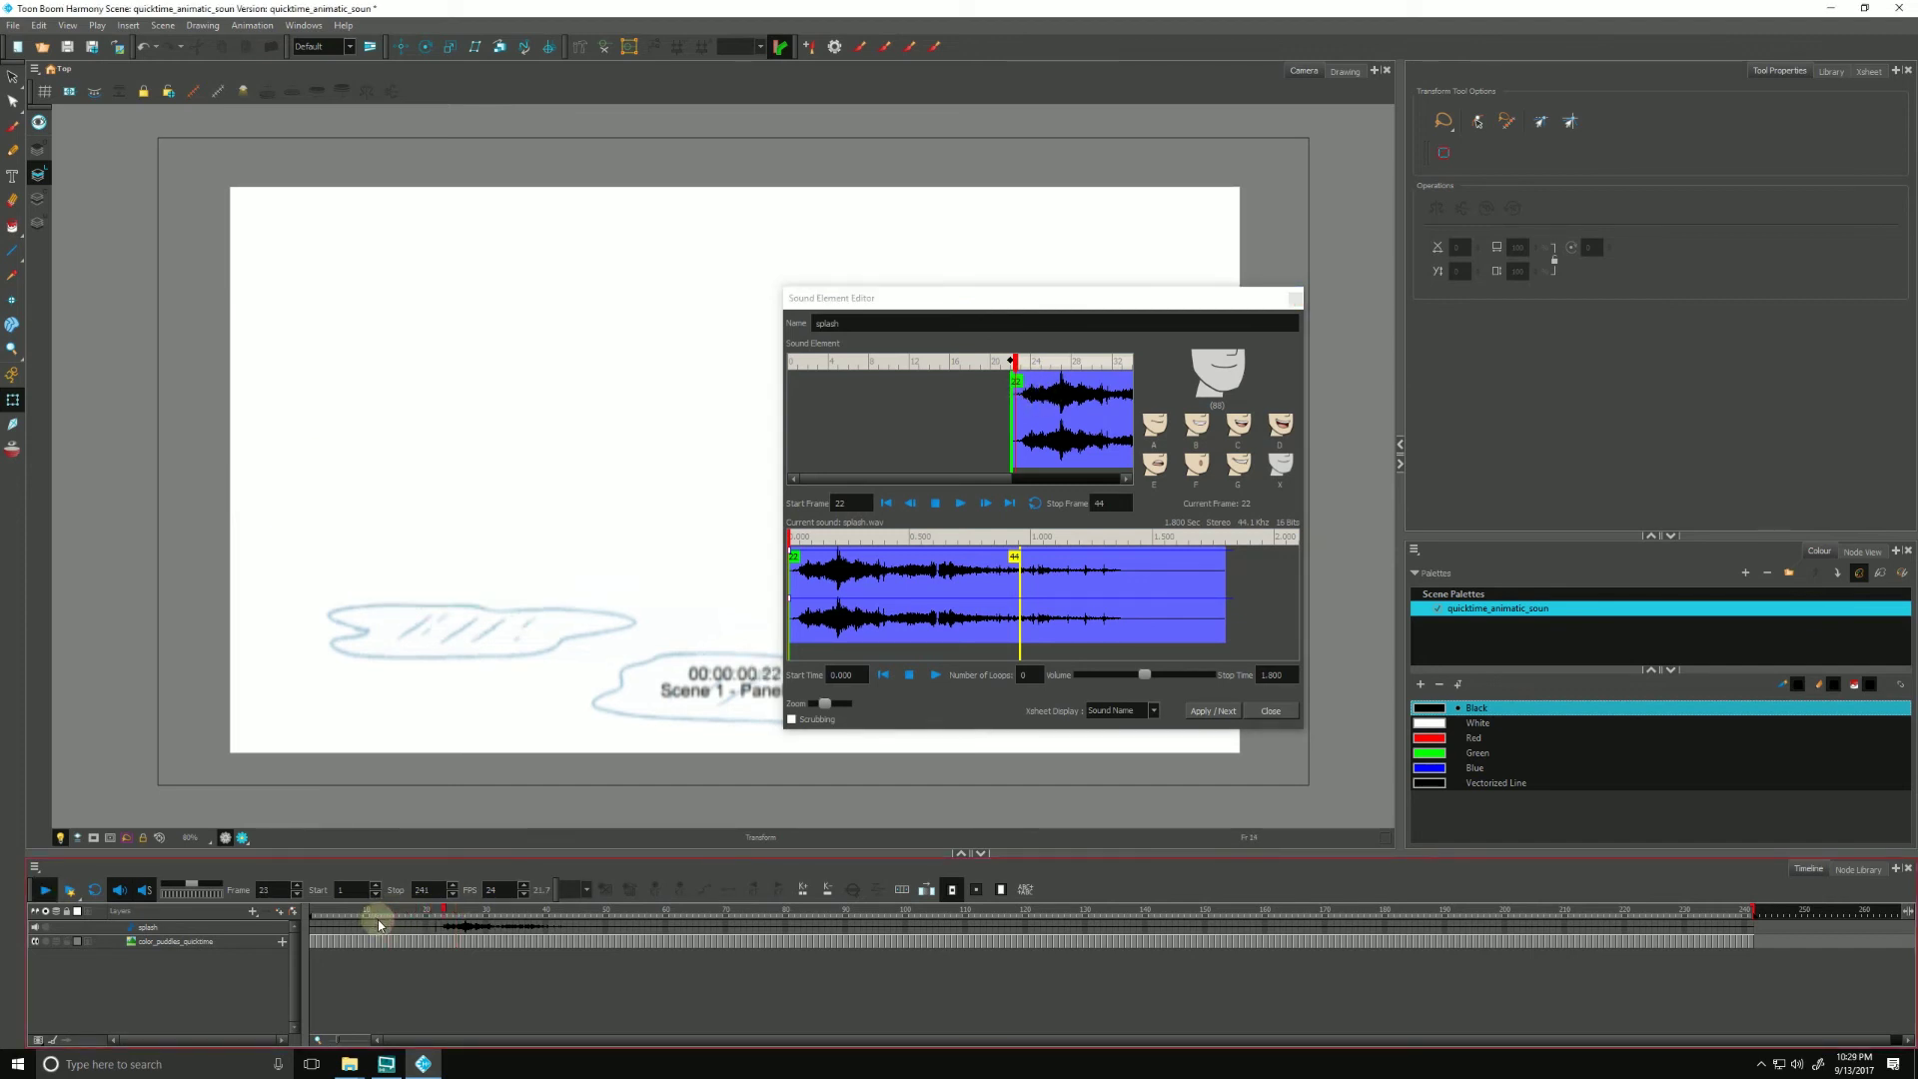
{"action": "left_click", "coordinate": [425, 910]}
{"action": "key", "text": "shift+Return"}
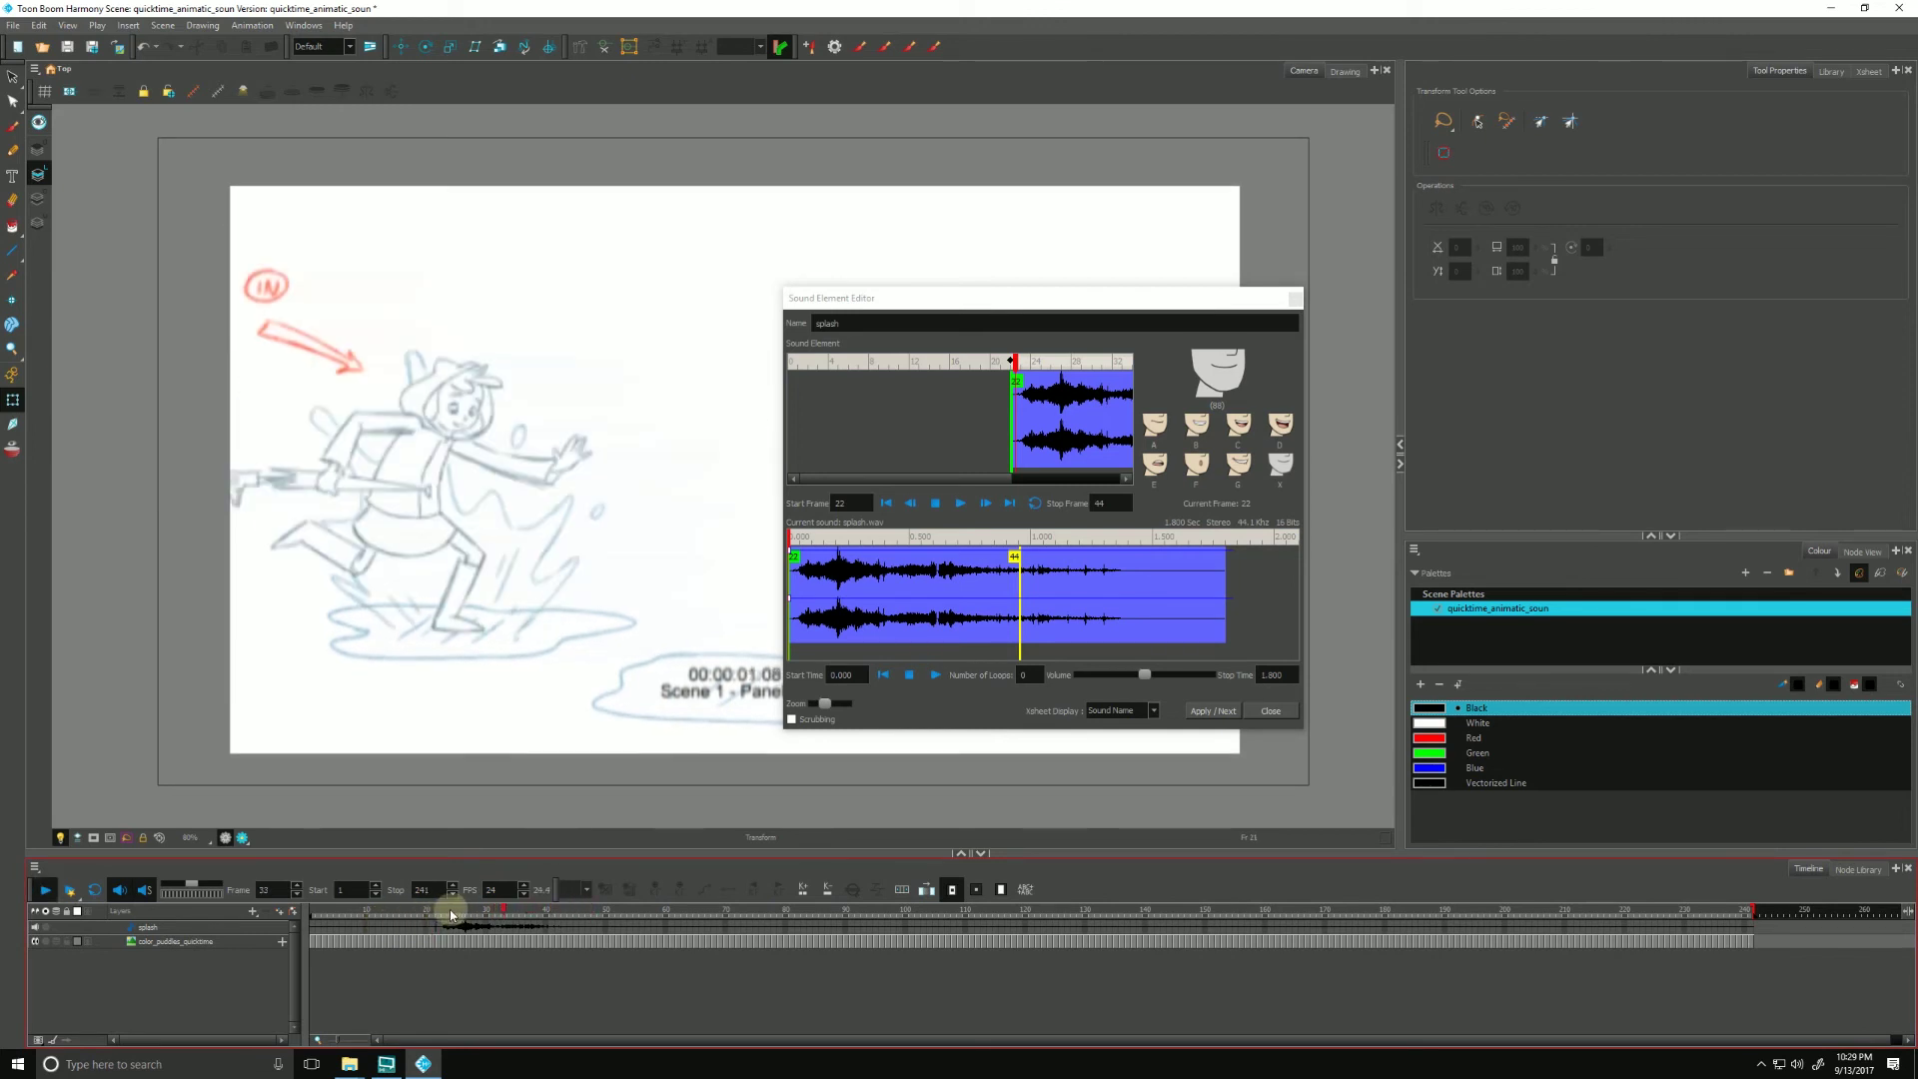
{"action": "mouse_move", "coordinate": [432, 911]}
{"action": "left_mouse_down"}
{"action": "mouse_move", "coordinate": [477, 914]}
{"action": "mouse_move", "coordinate": [458, 911]}
{"action": "left_mouse_up"}
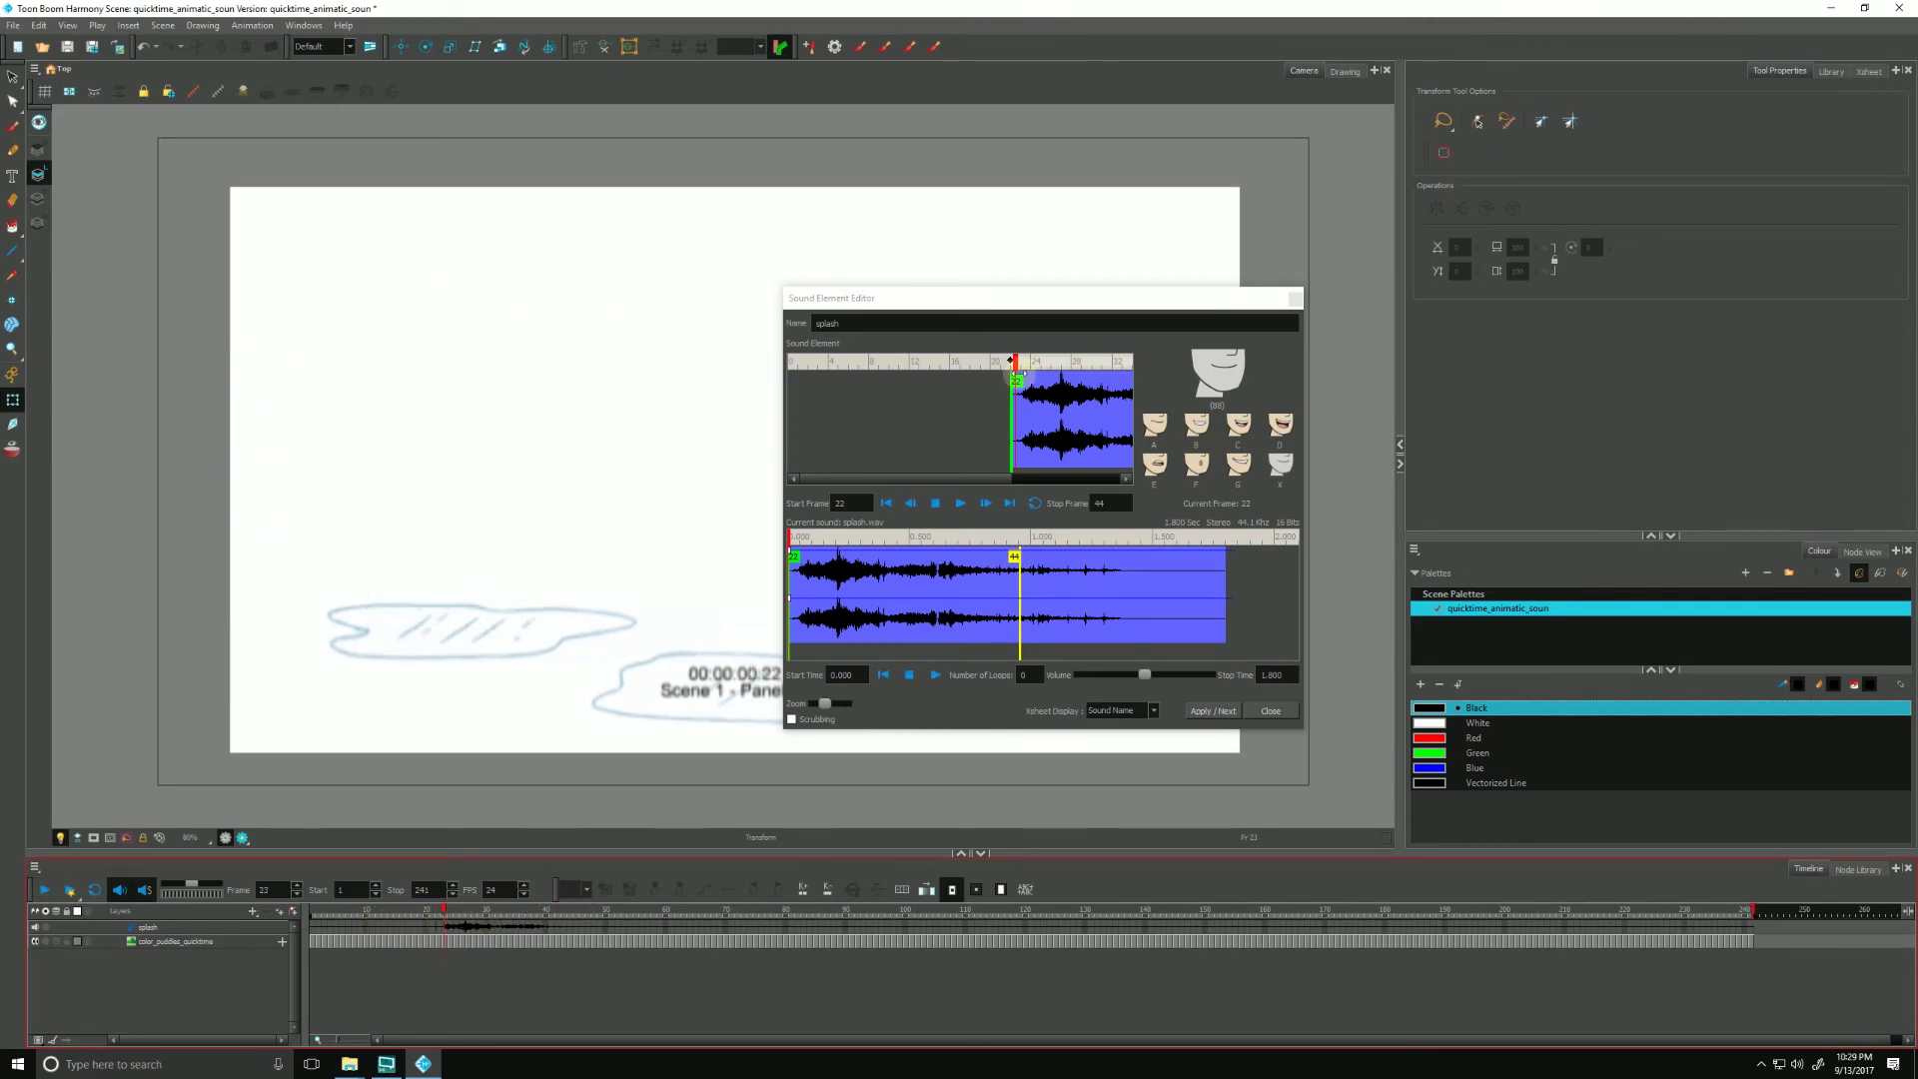
Step: Move the splash sound's start to frame 26 and play the animatic from just before the splash
{"action": "left_click_drag", "start_coordinate": [1015, 388], "coordinate": [1054, 390]}
{"action": "left_click", "coordinate": [410, 913]}
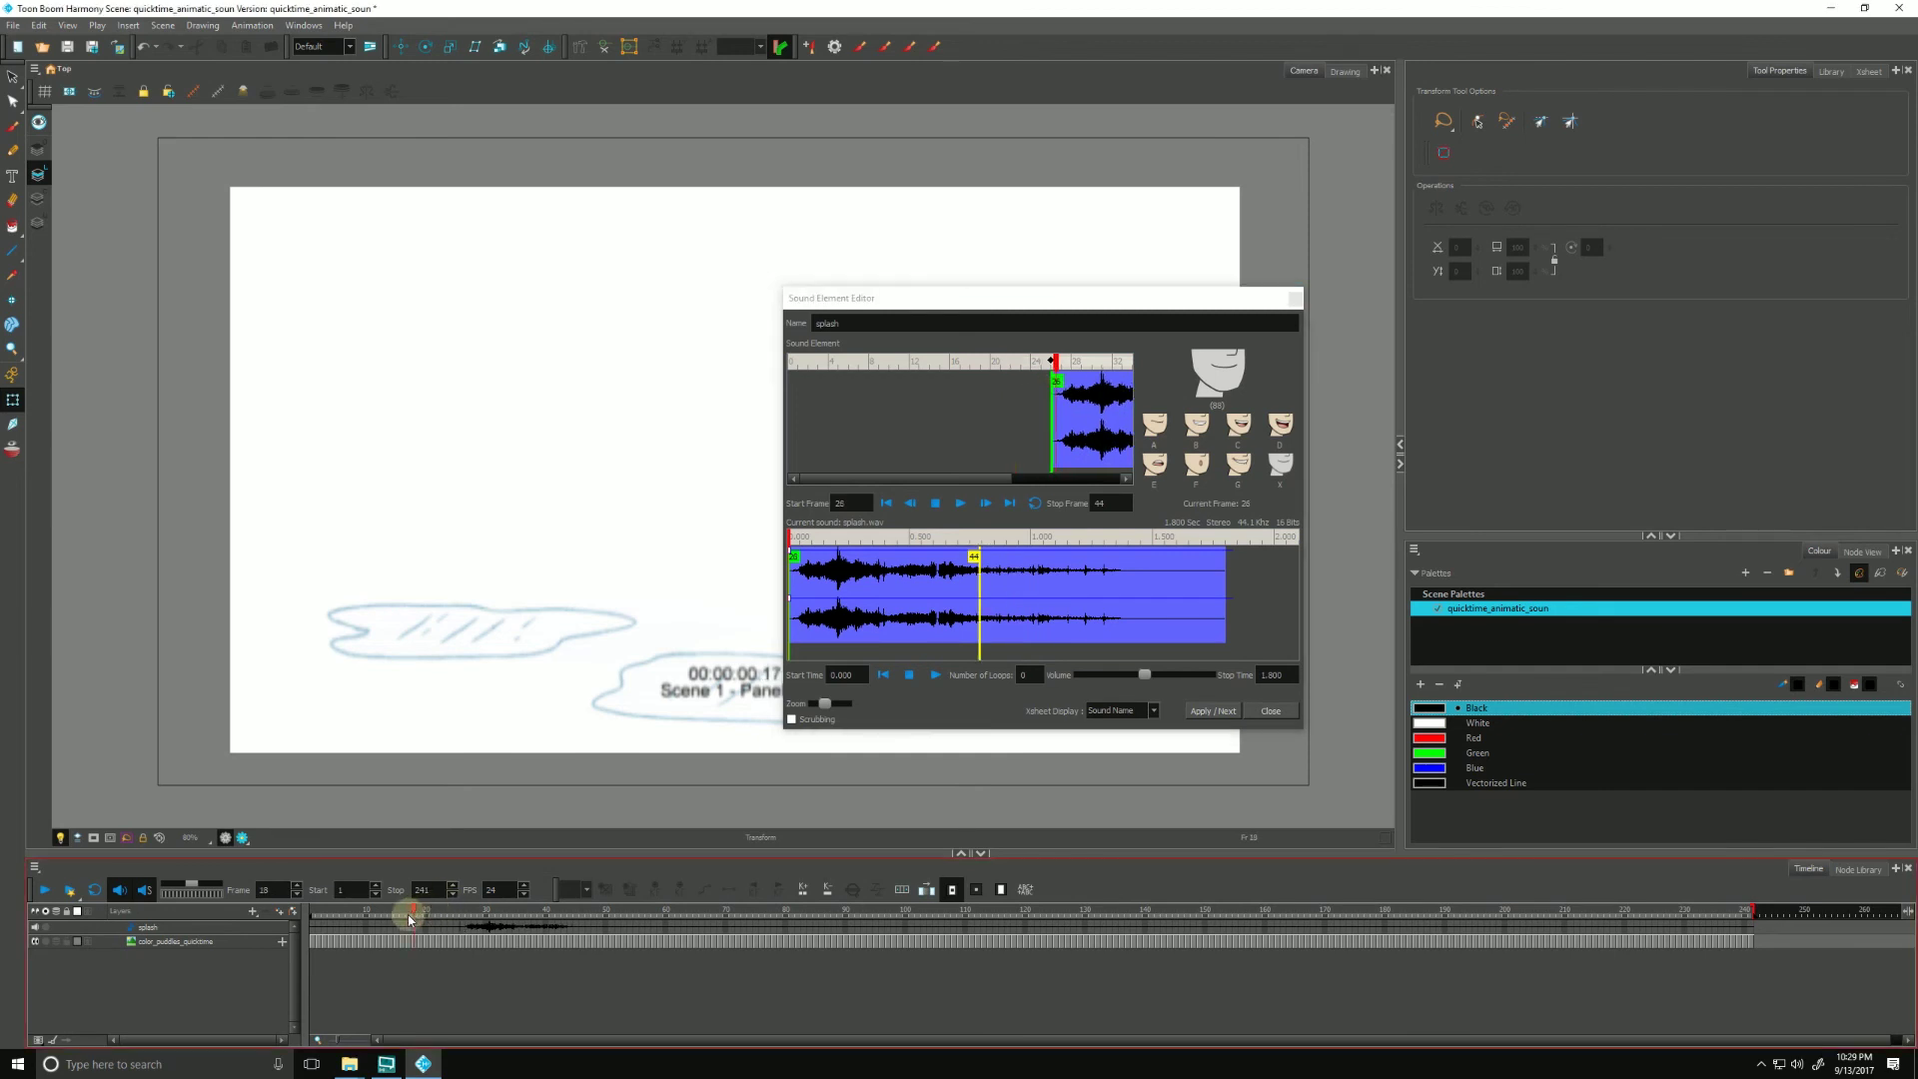
{"action": "key", "text": "shift+Return"}
{"action": "key", "text": "shift+Return"}
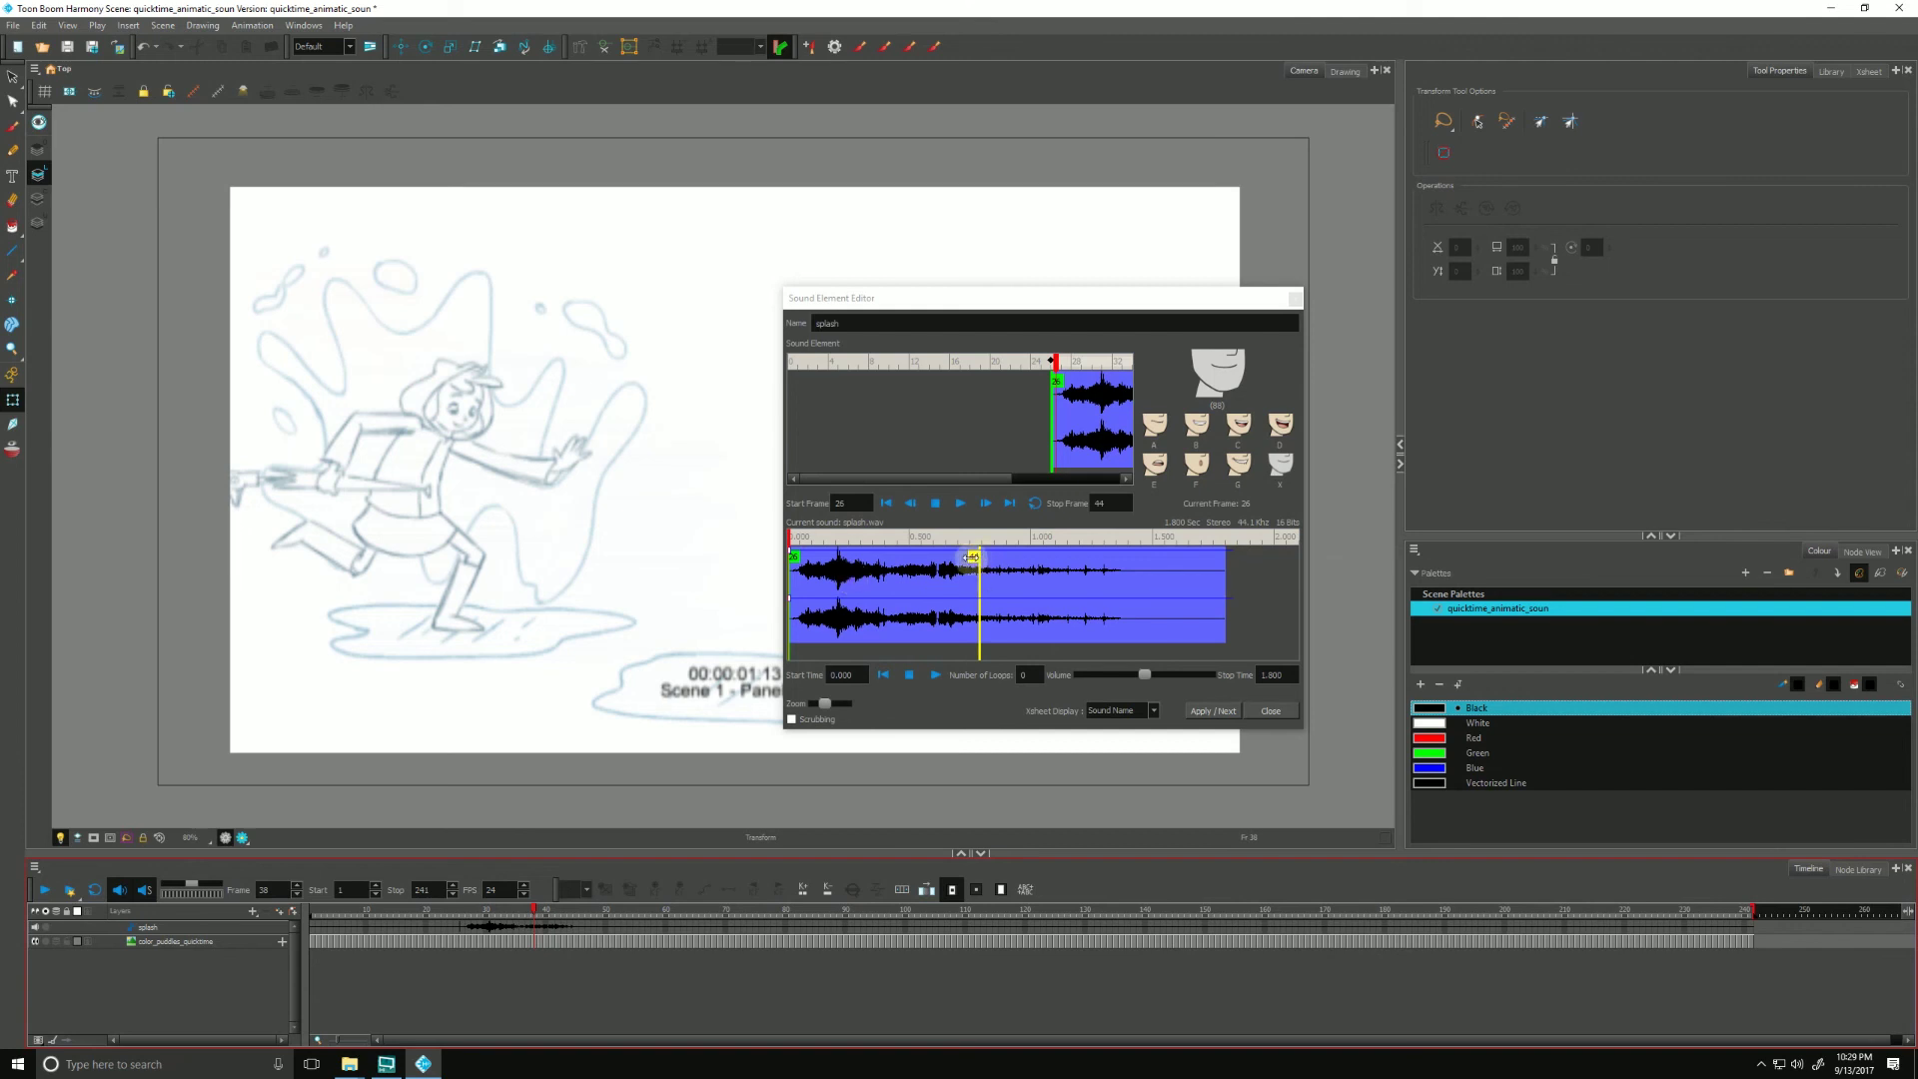
Step: Shorten the splash sound so it stops at frame 33 and play the animatic from frame 21
{"action": "left_click_drag", "start_coordinate": [976, 559], "coordinate": [866, 630]}
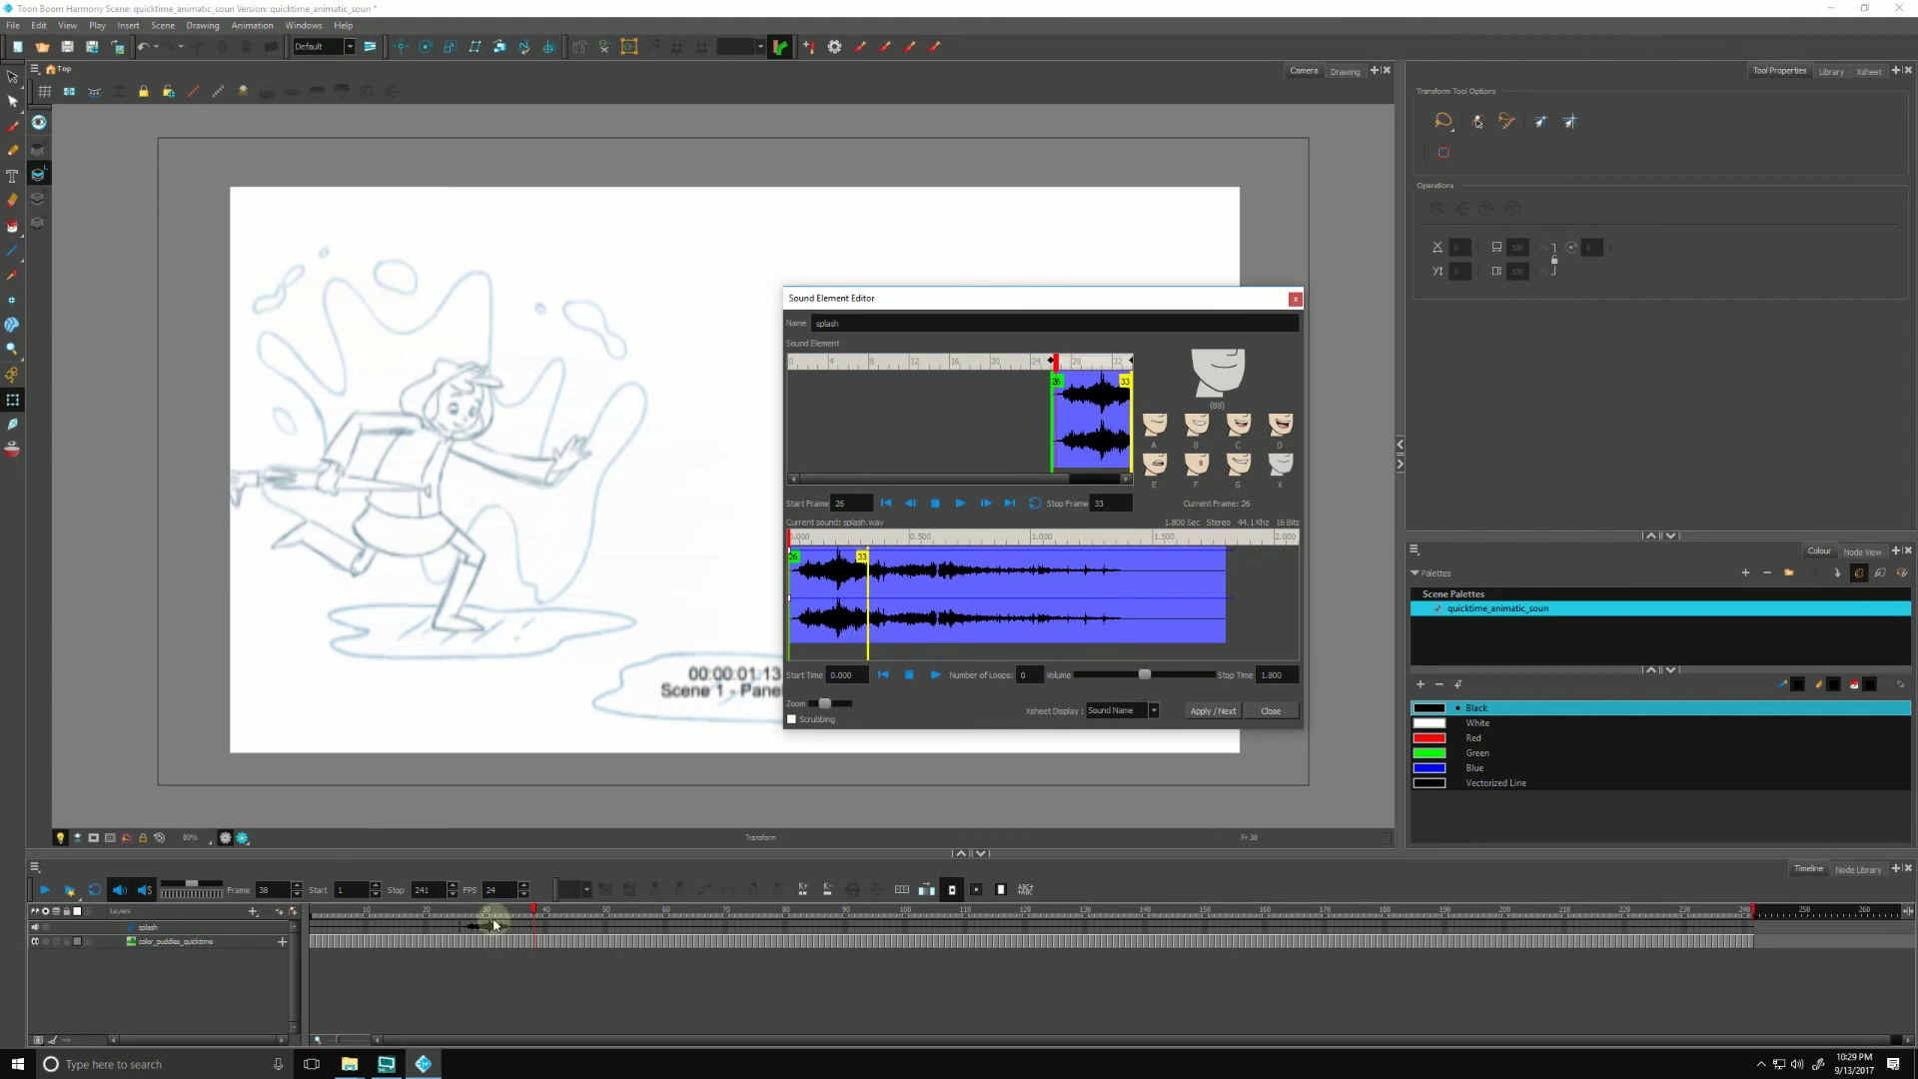
{"action": "left_click", "coordinate": [434, 912]}
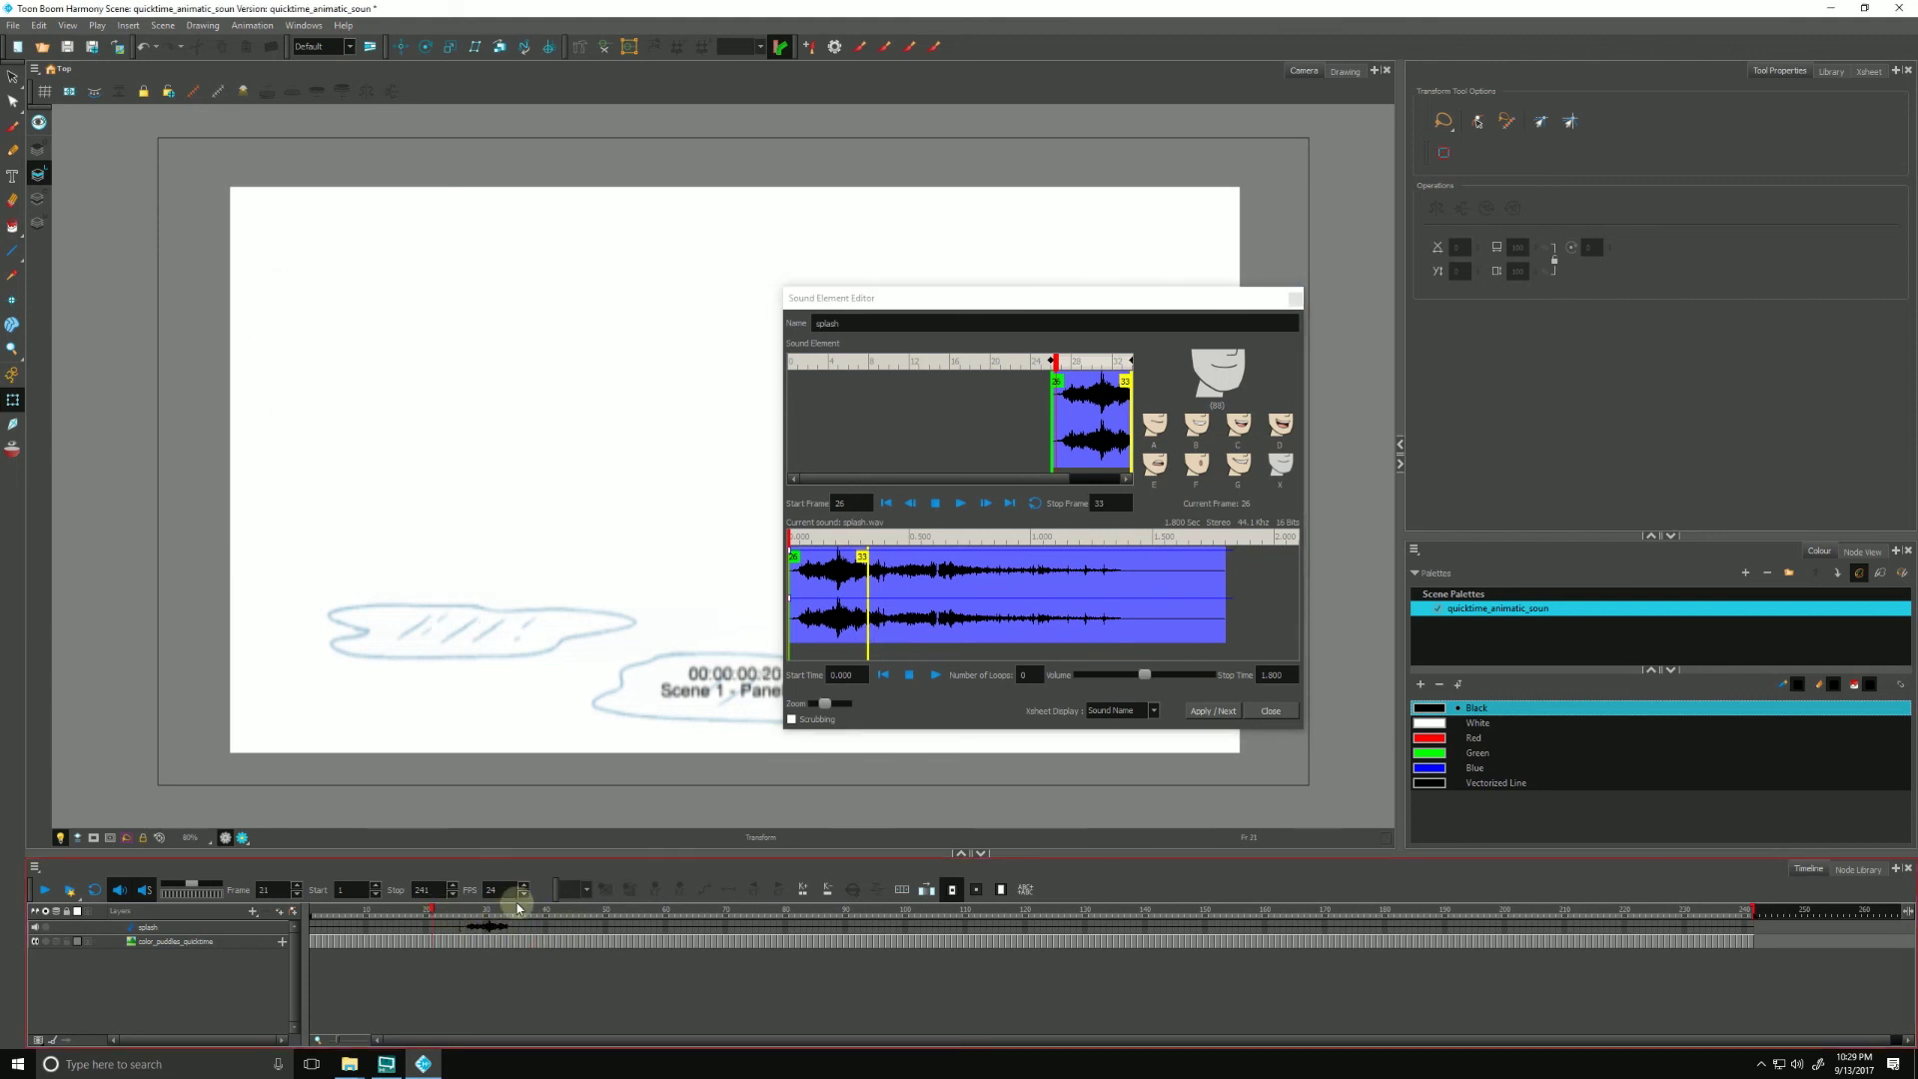
{"action": "key", "text": "Return"}
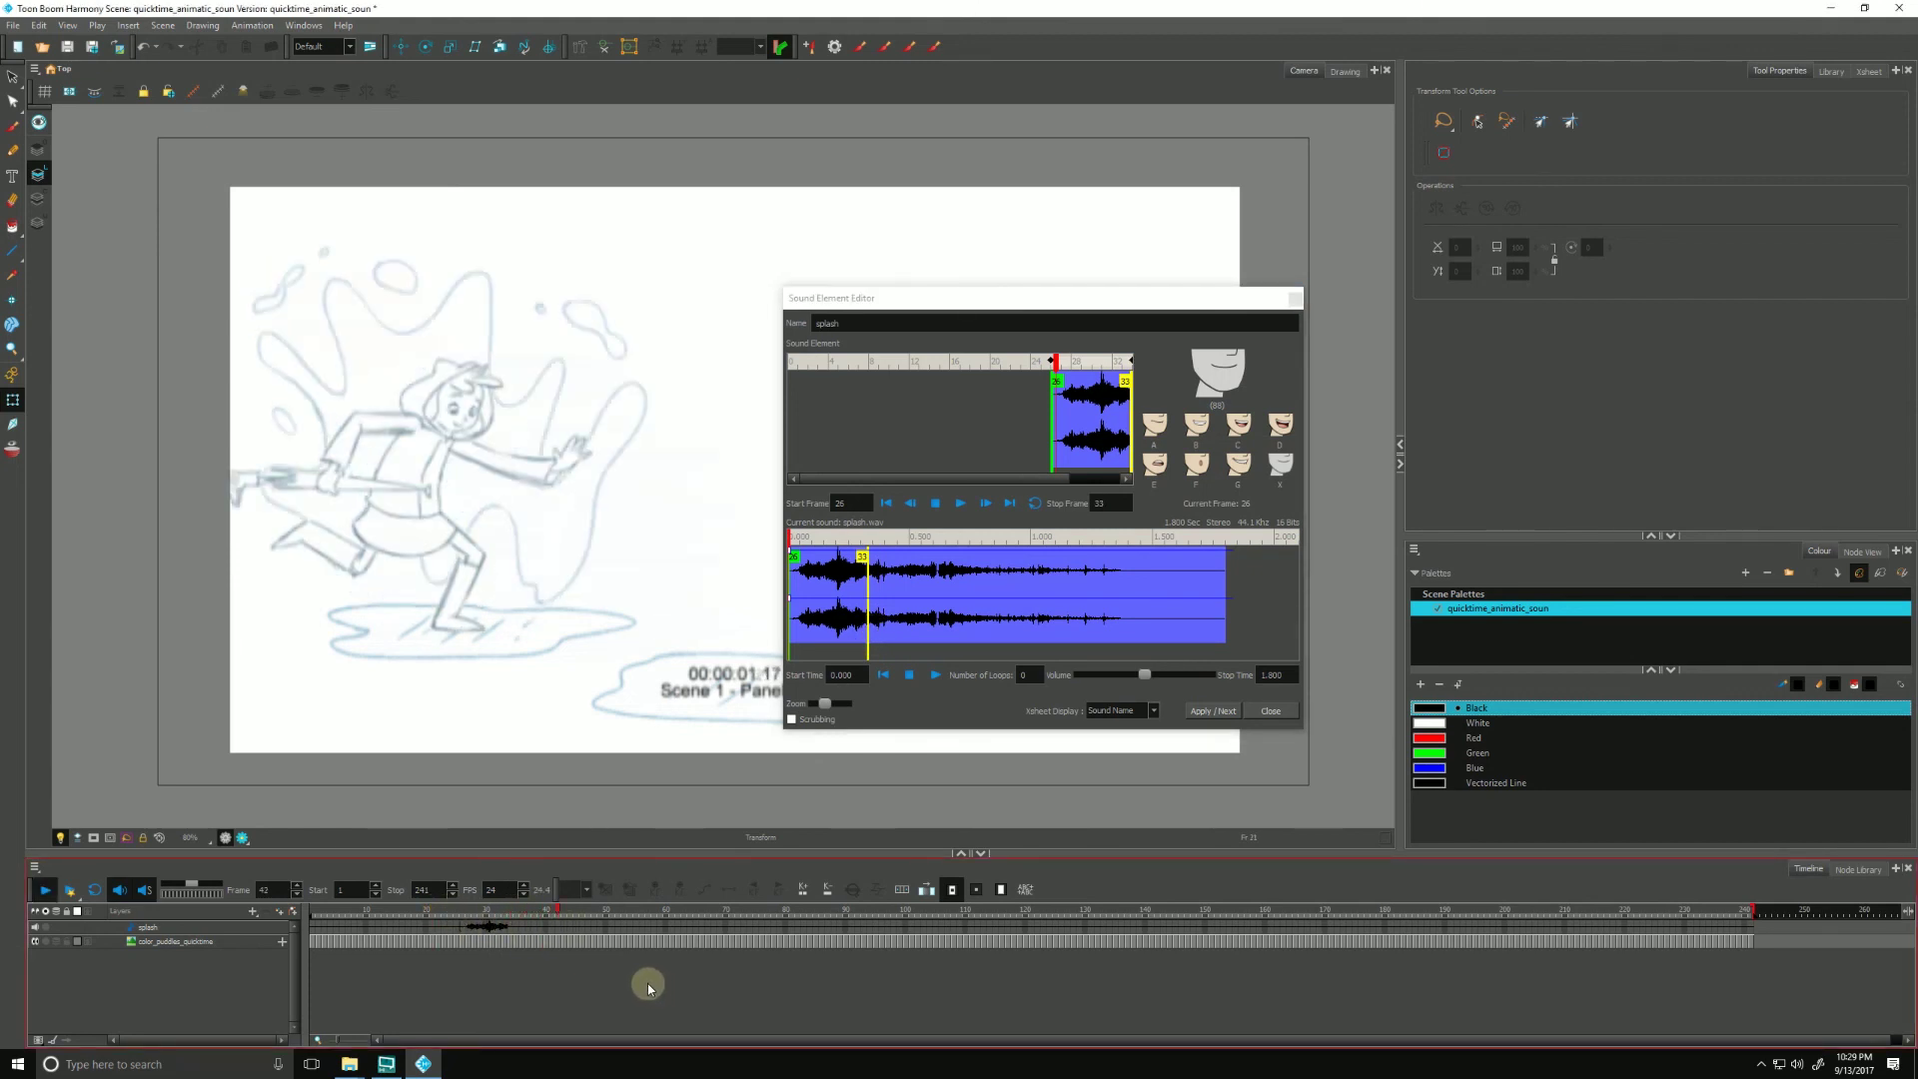
Step: Extend the splash sound so it stops at frame 62 and play the animatic twice from just before the splash
{"action": "left_click", "coordinate": [862, 569]}
{"action": "mouse_move", "coordinate": [861, 557]}
{"action": "left_mouse_down"}
{"action": "mouse_move", "coordinate": [940, 640]}
{"action": "mouse_move", "coordinate": [1165, 648]}
{"action": "left_mouse_up"}
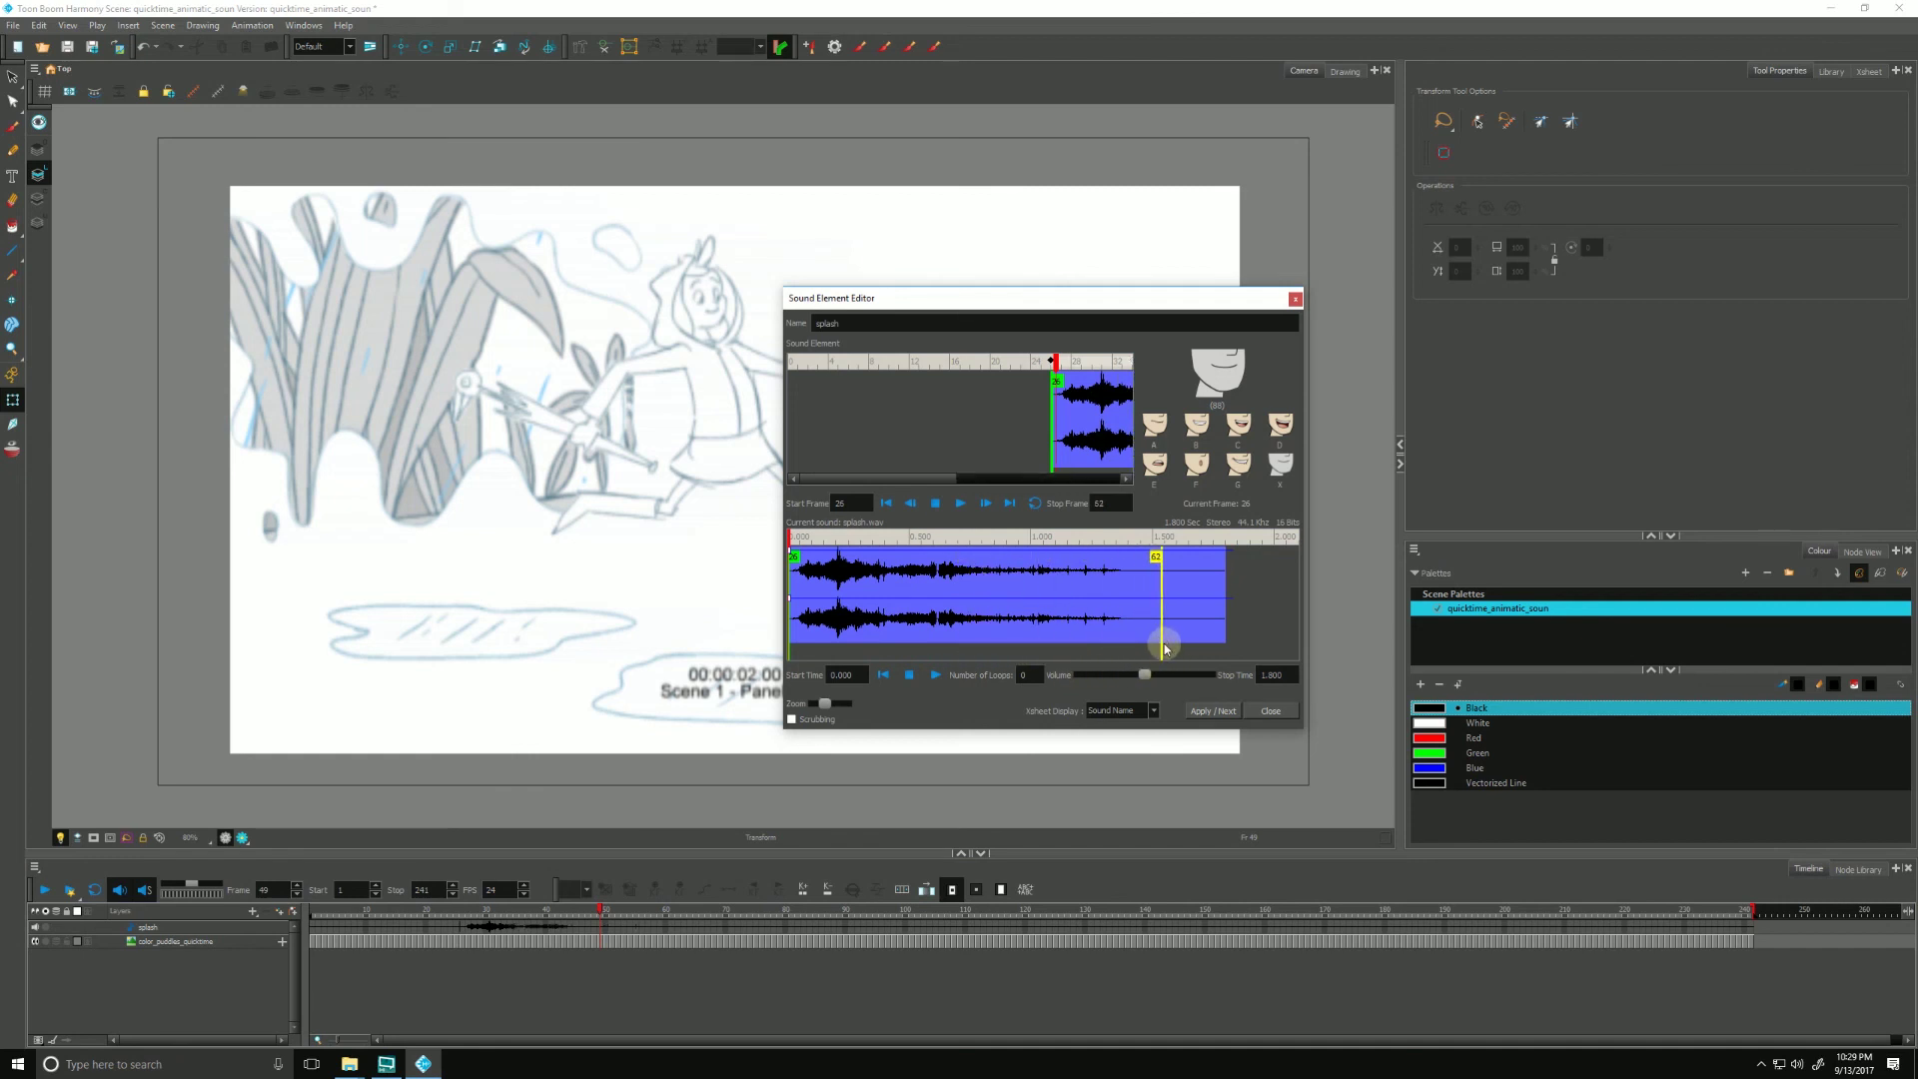
{"action": "left_click", "coordinate": [409, 912]}
{"action": "key", "text": "shift+Return"}
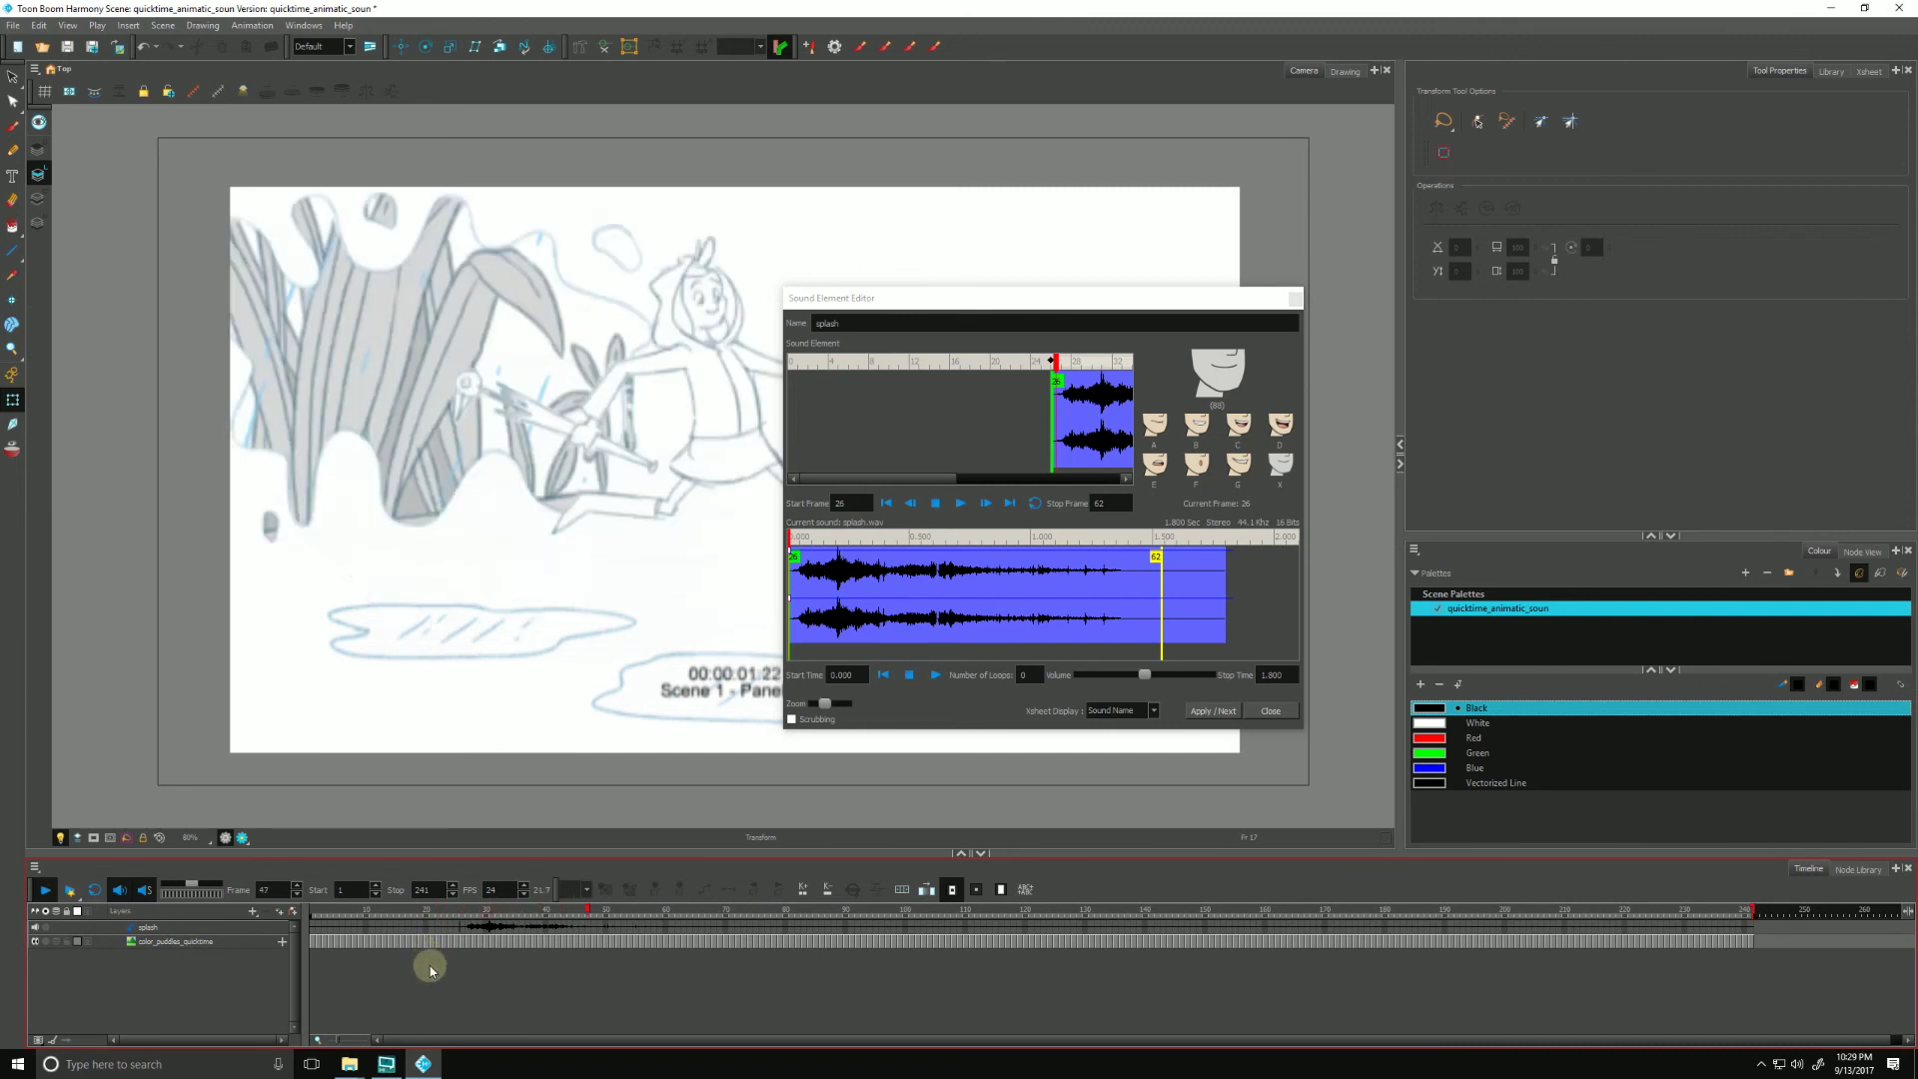
{"action": "key", "text": "shift+Return"}
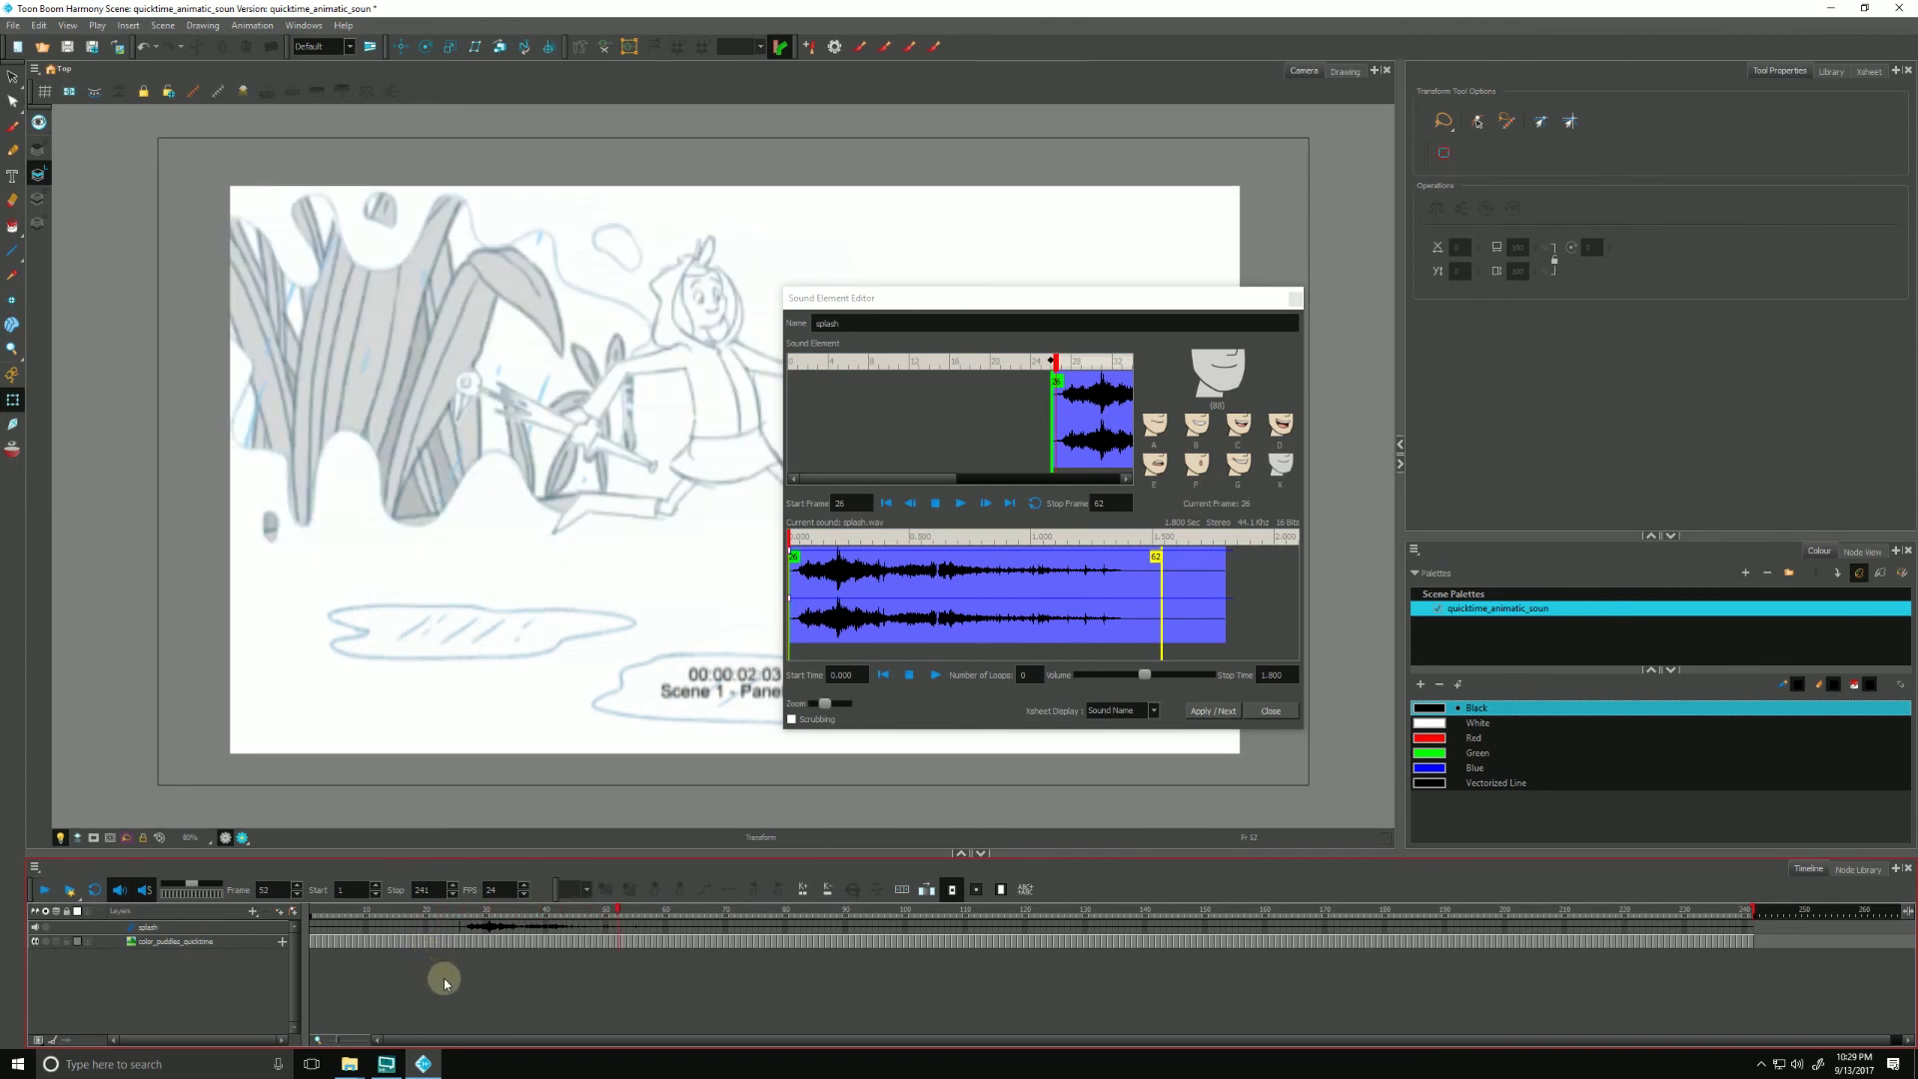
{"action": "left_click", "coordinate": [415, 912]}
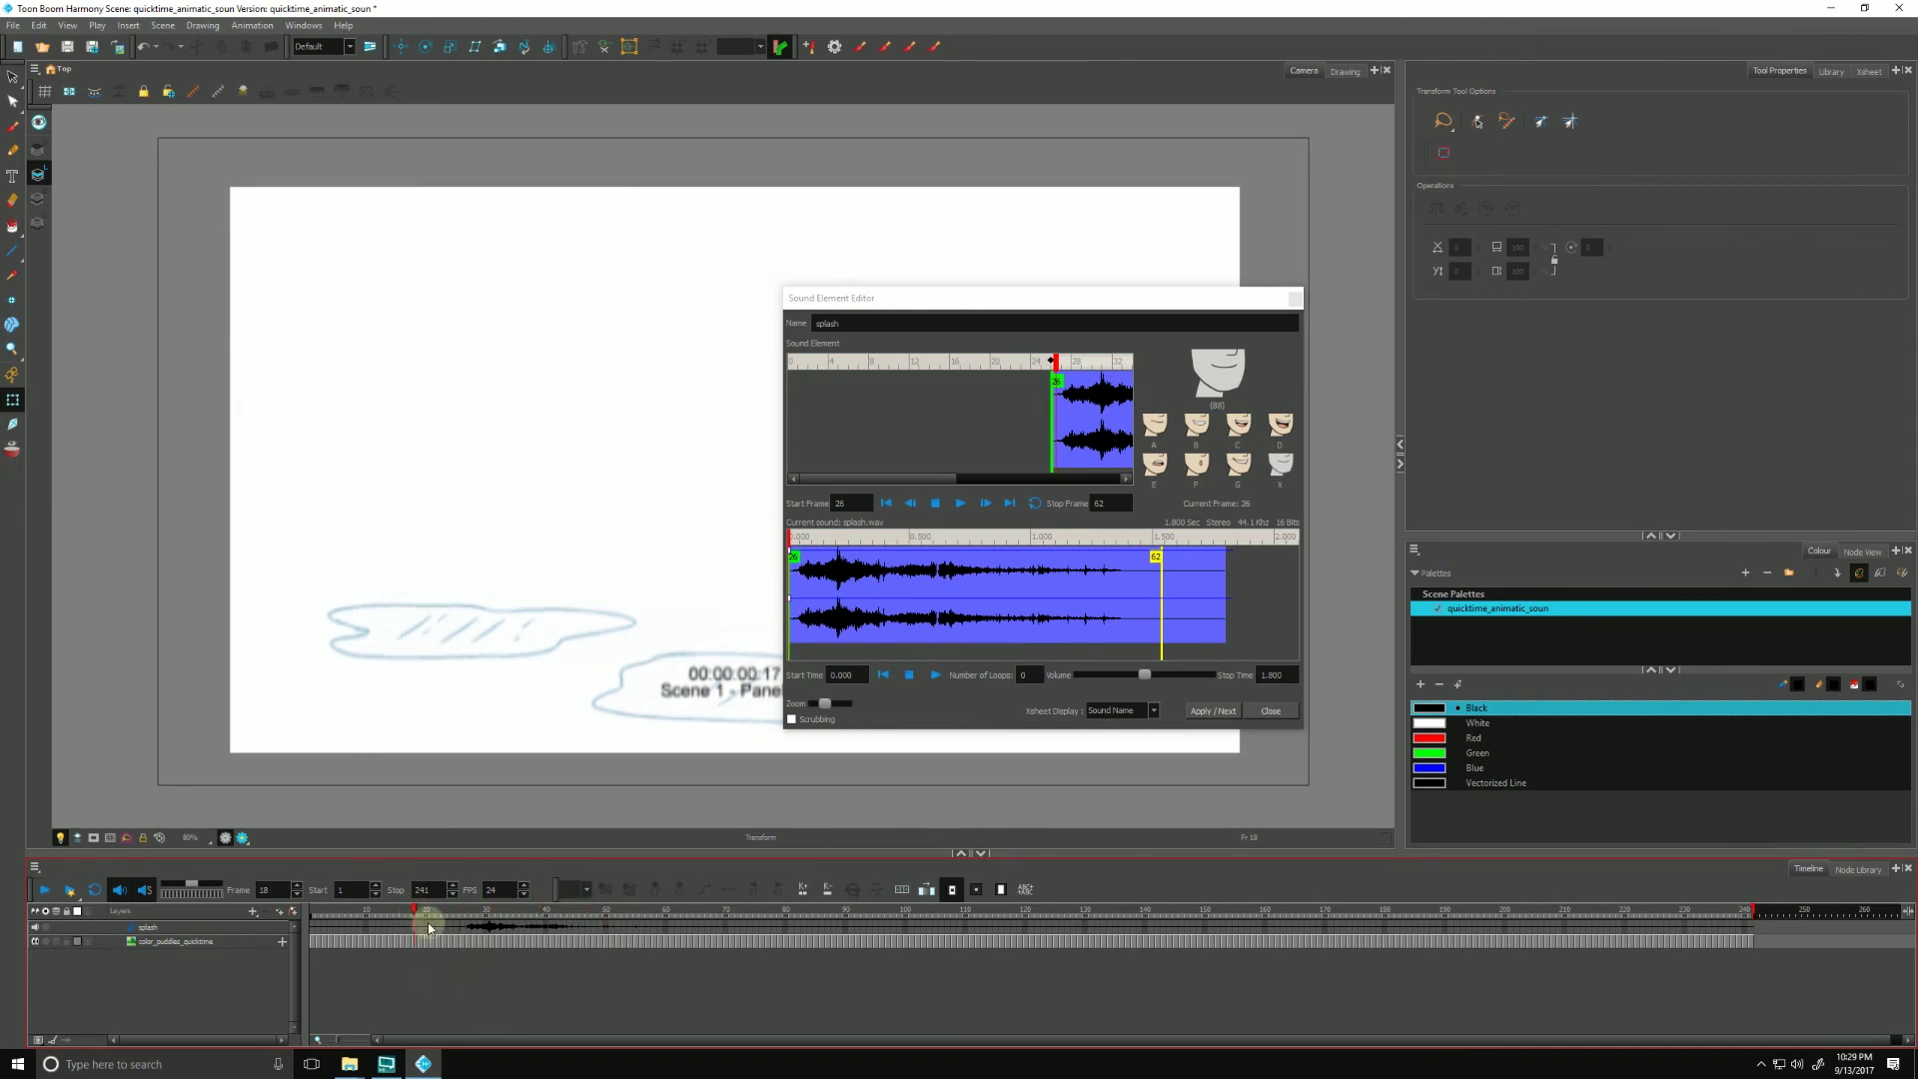
{"action": "key", "text": "shift+Return"}
{"action": "key", "text": "Return"}
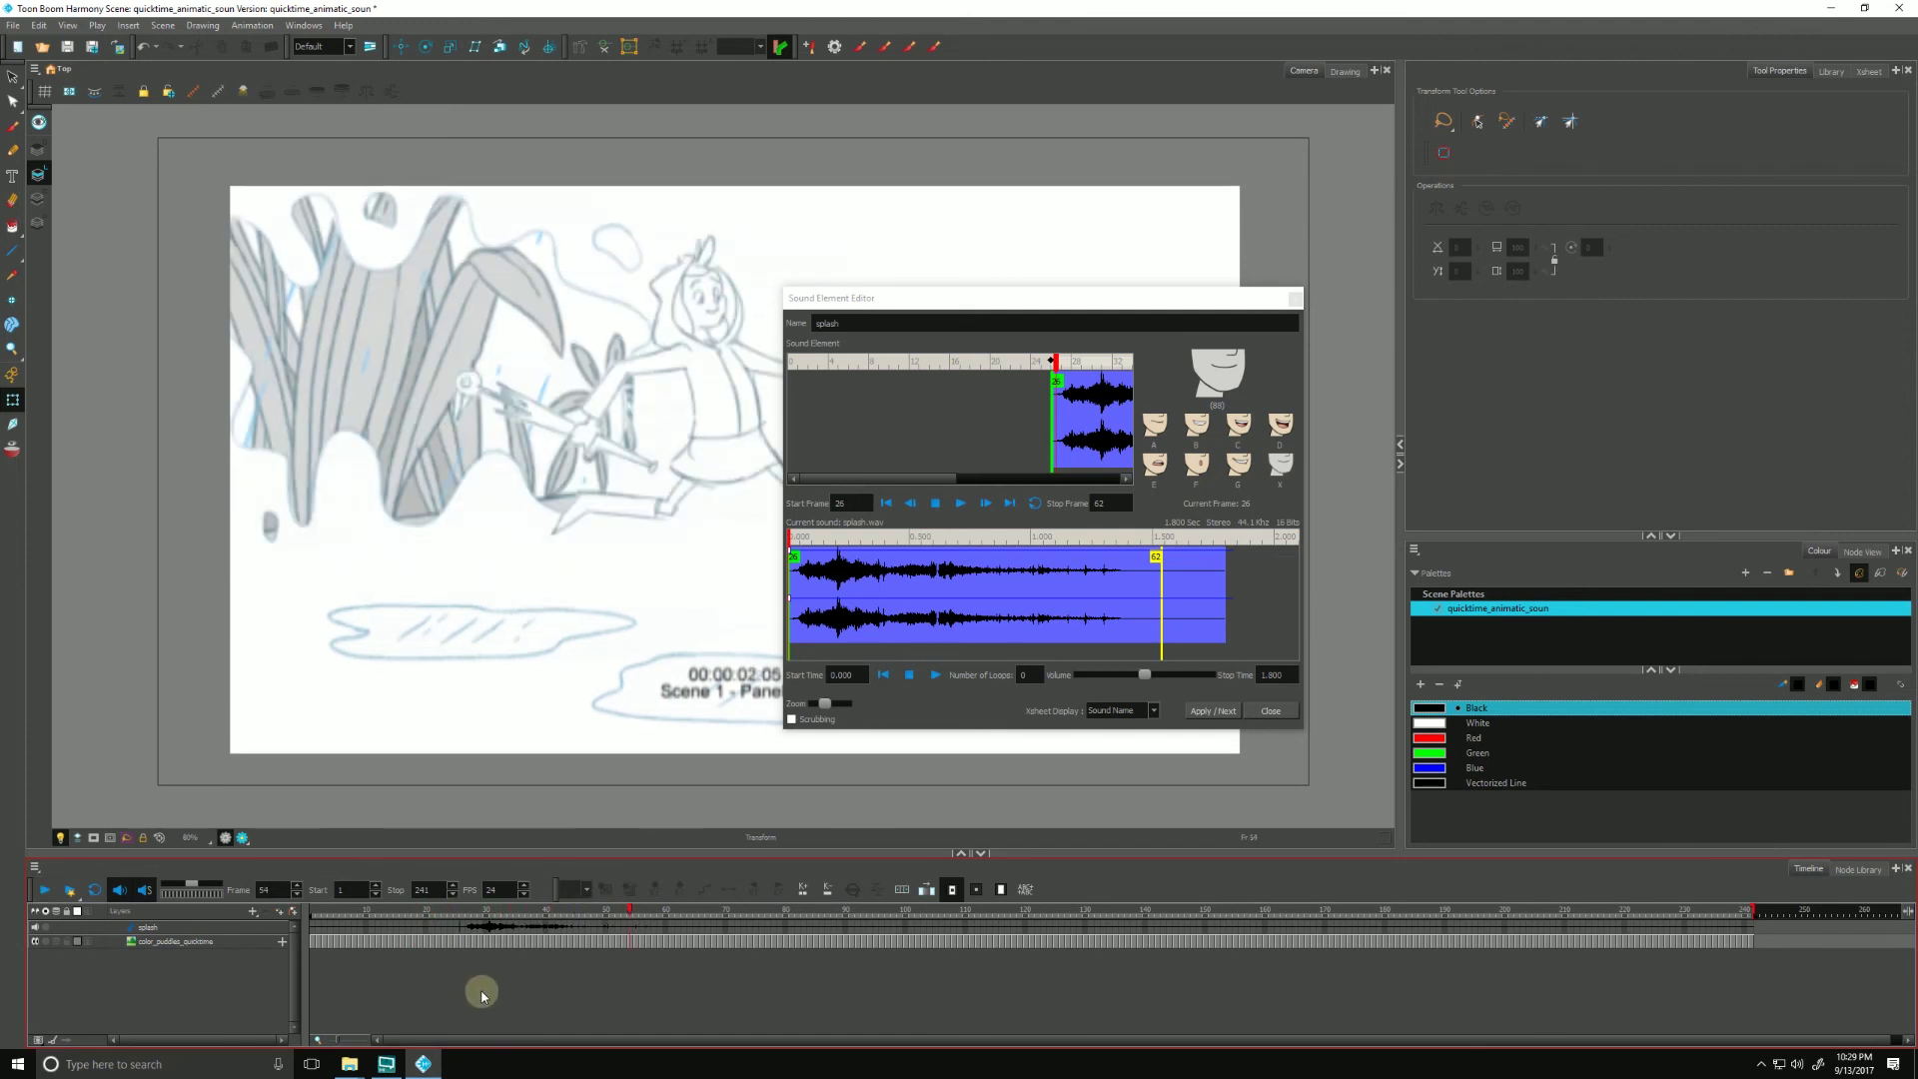